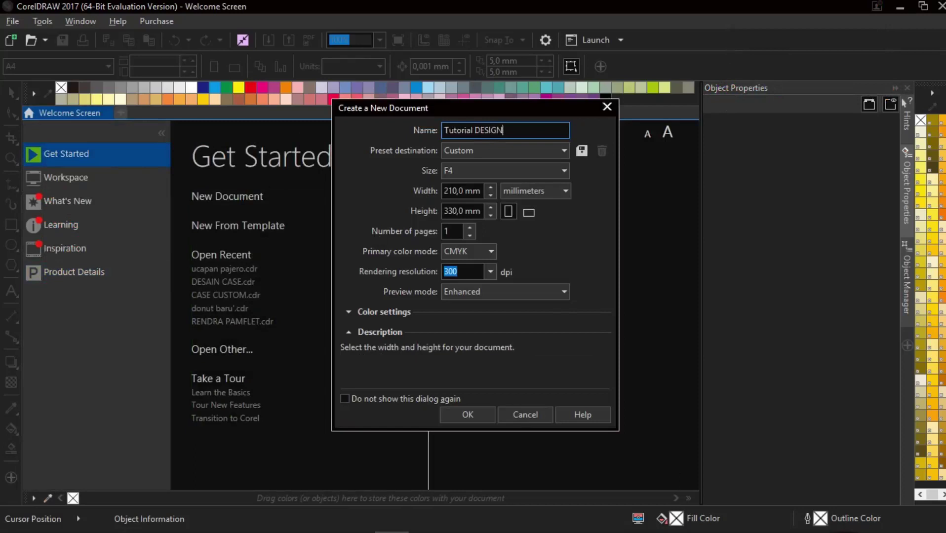
Create the "Tutorial DESIGN" document in centimeters with a landscape F4 page of 33 by 21 cm
left_click(533, 190)
left_click(524, 204)
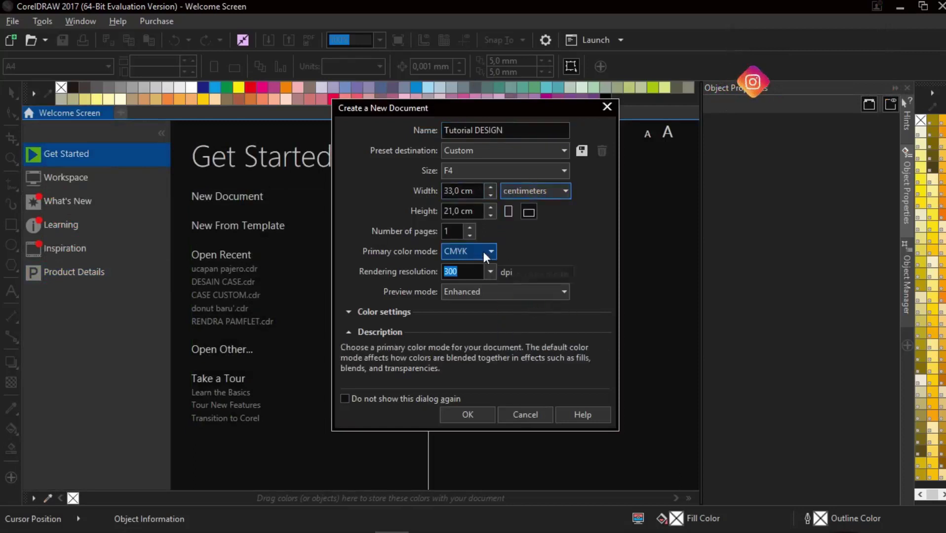
left_click(468, 414)
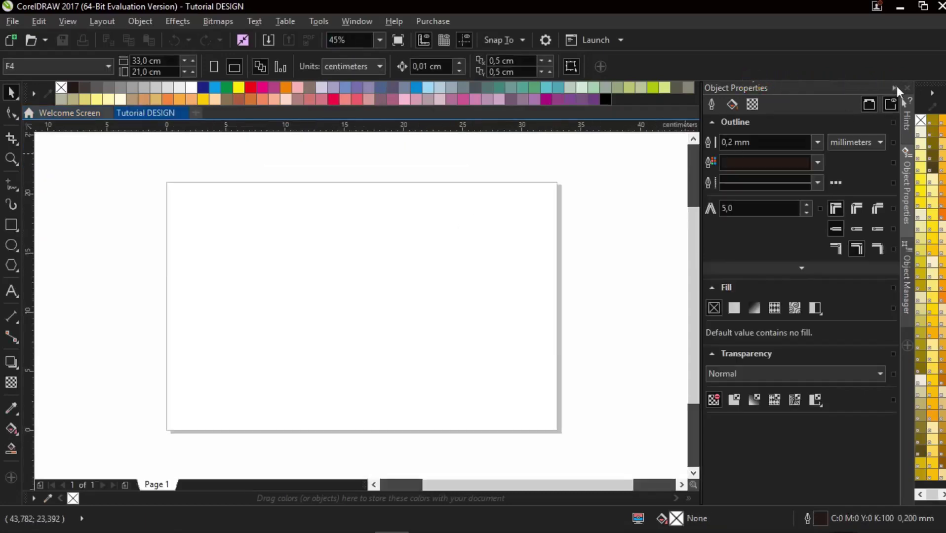
Add the artistic text "Belajar Design#4" at 48 pt, enlarge it to about 102 pt and position it near the page's middle
scroll(371, 262, "up", 2)
scroll(377, 261, "down", 2)
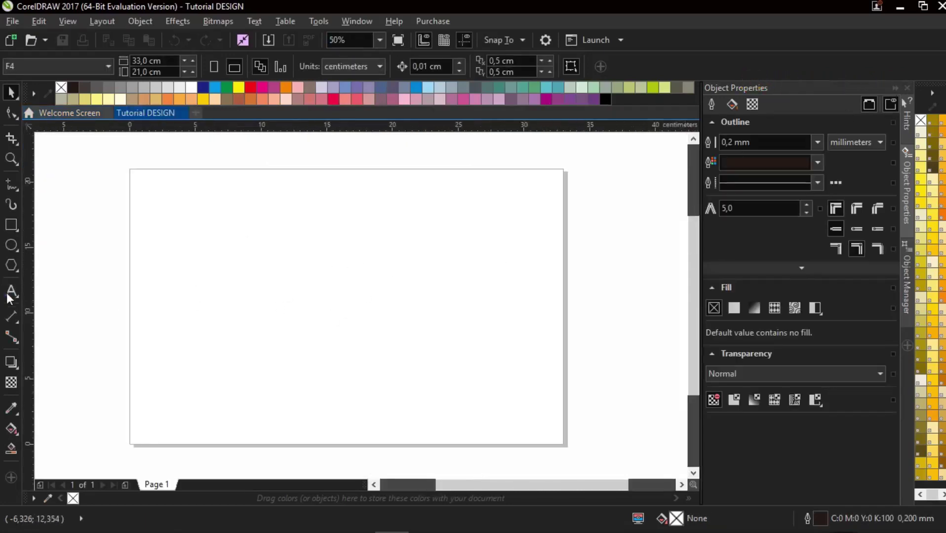
left_click(9, 293)
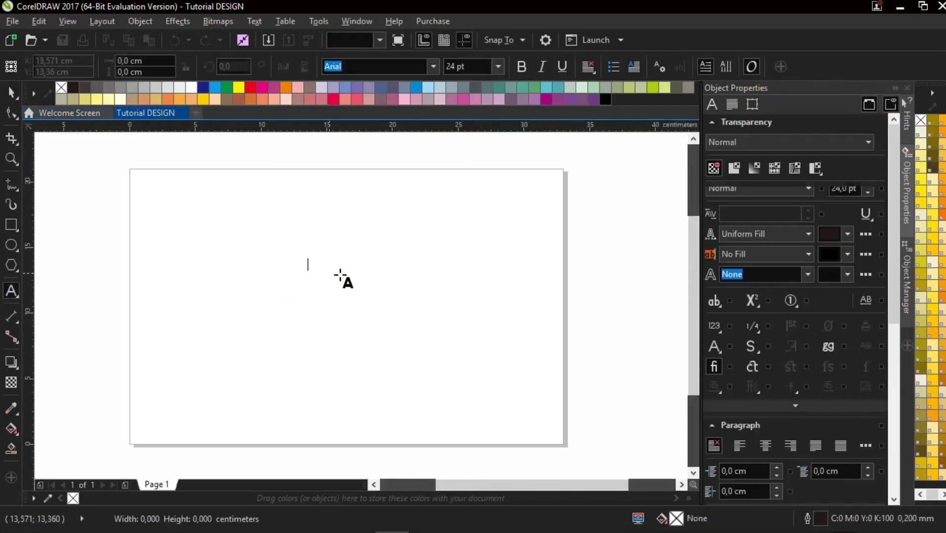
left_click(498, 67)
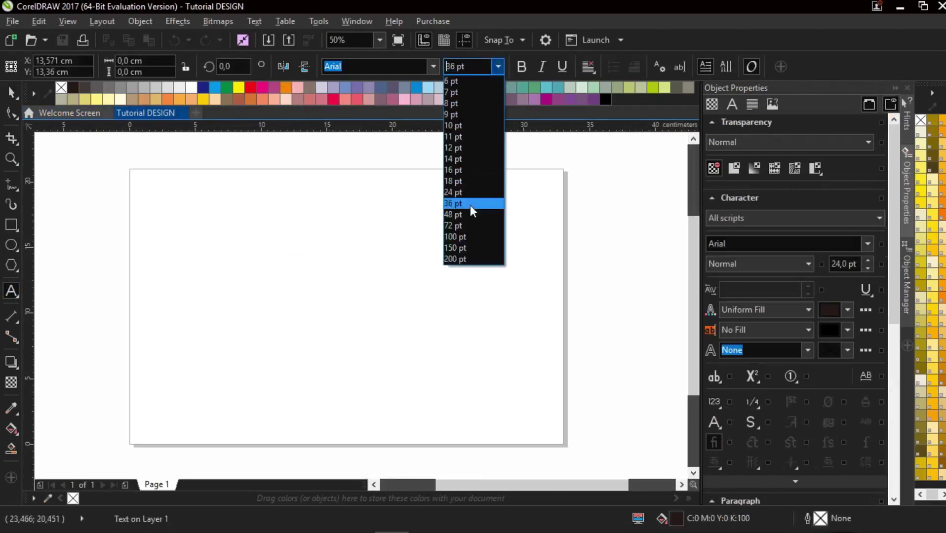
left_click(459, 215)
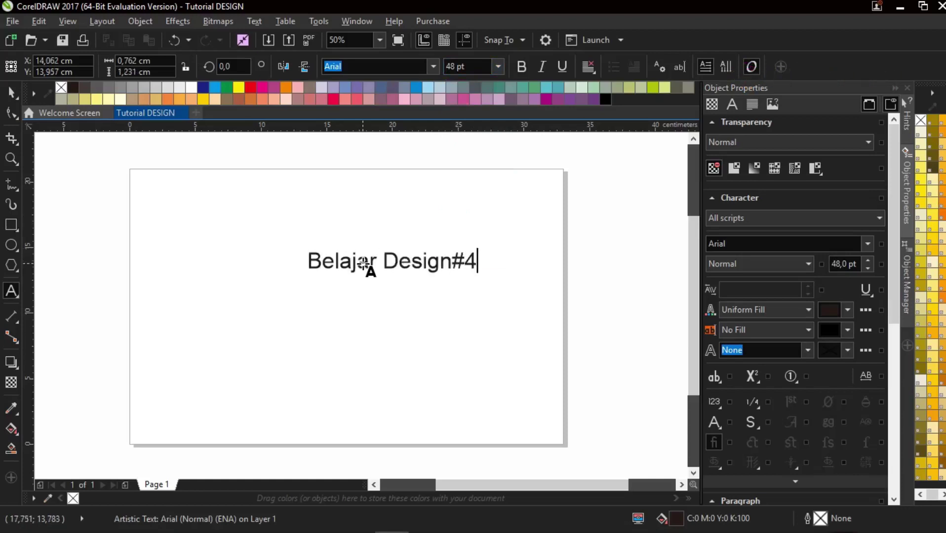
left_click_drag(514, 312, 611, 301)
left_click_drag(479, 288, 388, 297)
Set the text's font to the script face Eyes Wide Open Bold Personal Us
left_click(437, 69)
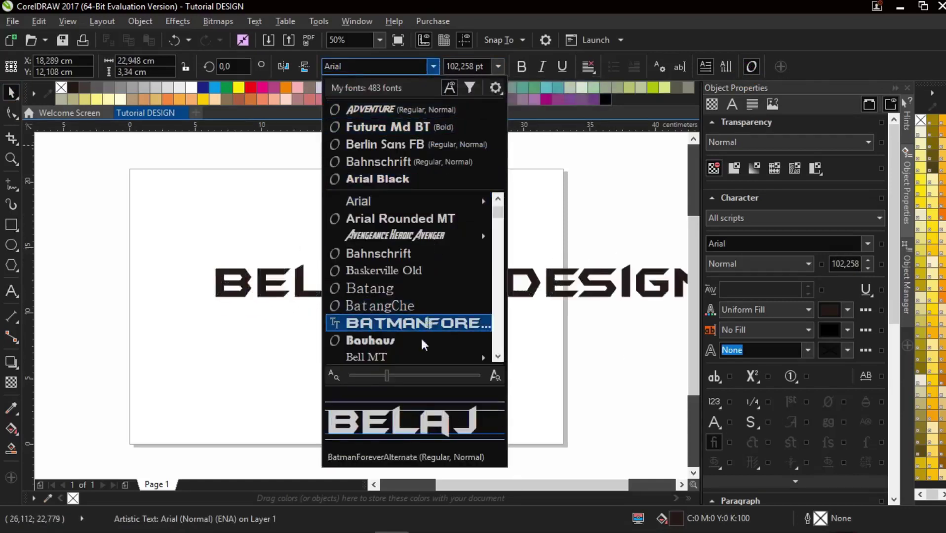
scroll(420, 341, "down", 3)
key("Down")
key("Down")
key("Down")
key("Down")
key("Down")
key("Down")
key("Down")
key("Down")
key("Down")
key("Down")
key("Down")
key("Down")
key("Down")
key("Down")
key("Down")
key("Down")
key("Down")
key("Down")
key("Down")
key("Down")
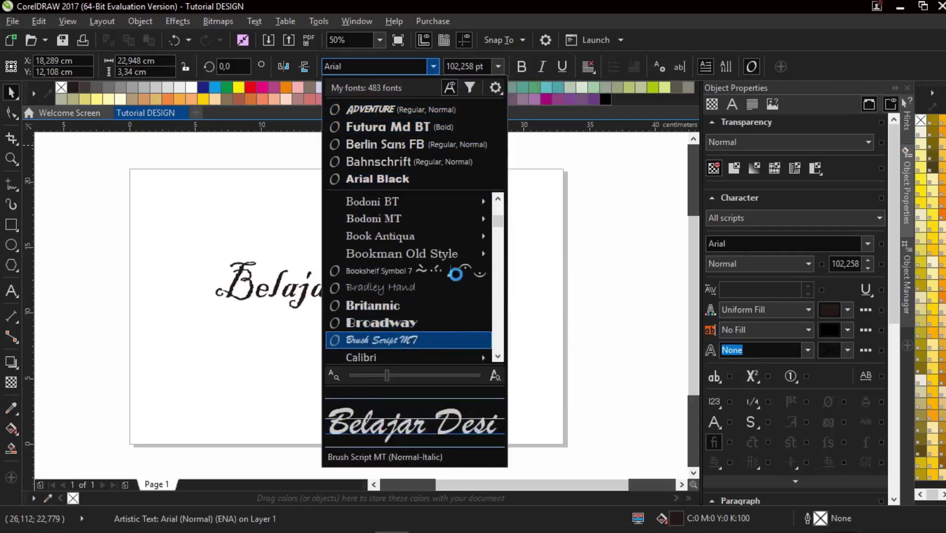
key("Down")
key("Down")
key("Down")
key("Down")
key("Down")
key("Down")
key("Down")
key("Down")
key("Down")
key("Down")
key("Down")
key("Down")
key("Down")
key("Down")
key("Down")
key("Down")
key("Down")
key("Down")
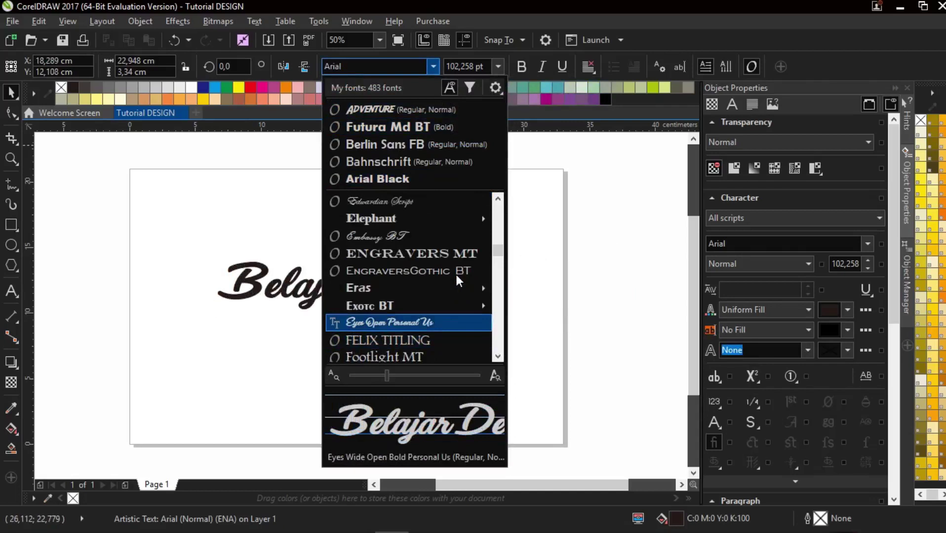
key("Return")
Preview alternative fonts on the "Belajar Design" text, working backward from the end of the font list
left_click(433, 66)
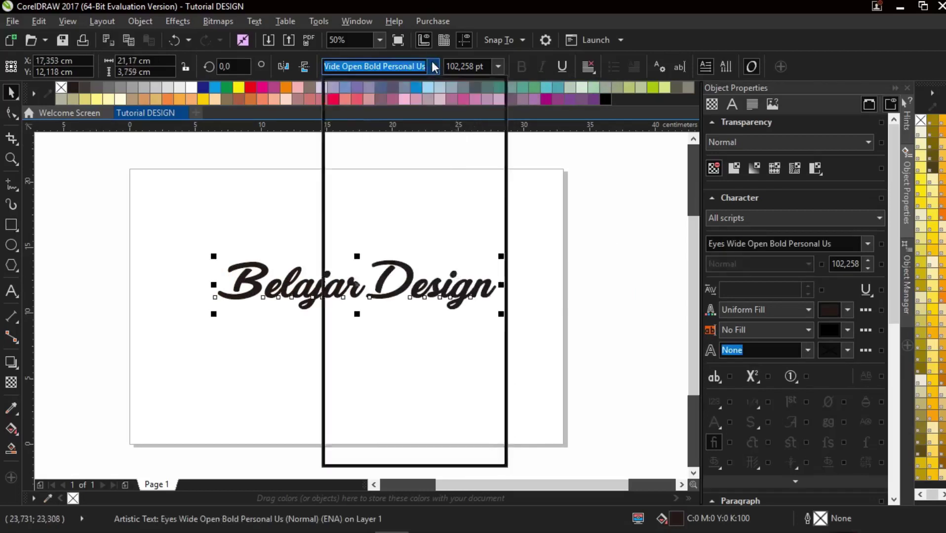
left_click_drag(497, 254, 503, 354)
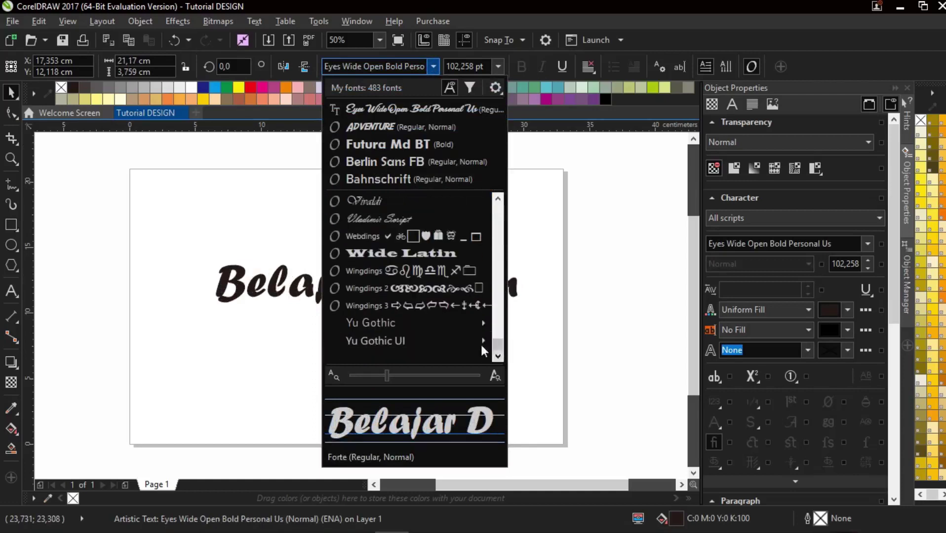
key("Up")
key("Up")
key("Up")
key("Up")
key("Up")
key("Up")
key("Up")
key("Up")
key("Up")
key("Up")
key("Up")
key("Up")
key("Up")
key("Up")
key("Up")
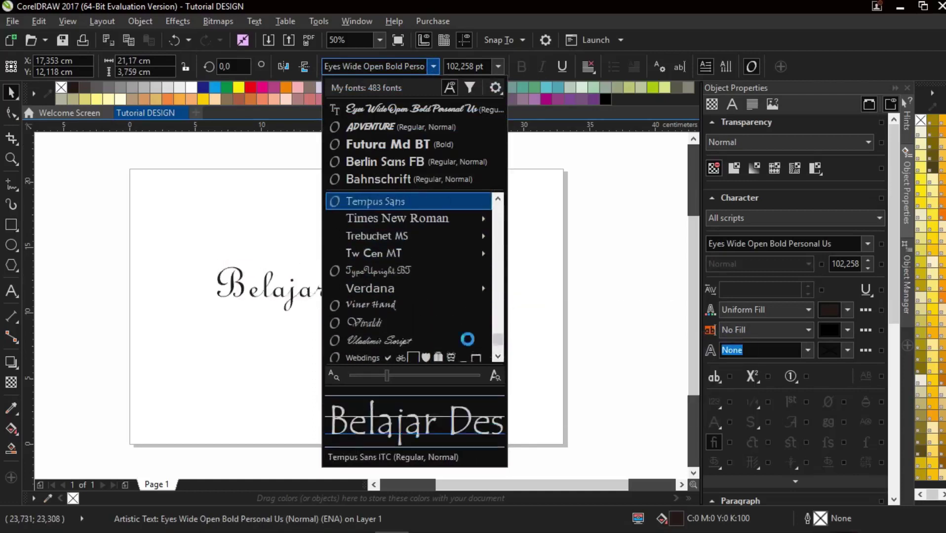
key("Up")
key("Up")
key("Up")
key("Up")
key("Up")
key("Up")
key("Up")
key("Up")
key("Up")
key("Up")
key("Up")
key("Up")
key("Up")
key("Up")
key("Up")
key("Up")
key("Up")
key("Up")
key("Up")
key("Up")
key("Up")
key("Up")
key("Up")
key("Up")
key("Up")
key("Up")
key("Up")
key("Up")
key("Up")
key("Up")
key("Up")
key("Up")
key("Up")
key("Up")
key("Up")
key("Up")
key("Up")
key("Up")
key("Up")
key("Up")
key("Up")
key("Up")
key("Up")
key("Up")
key("Up")
key("Up")
key("Up")
key("Up")
key("Up")
key("Up")
key("Up")
key("Up")
key("Up")
key("Up")
key("Up")
key("Up")
key("Up")
key("Up")
key("Up")
key("Up")
key("Escape")
Enlarge the "Belajar Design" text to about 139 pt and center it on the page
key("p")
left_click_drag(492, 276, 538, 255)
key("ctrl+z")
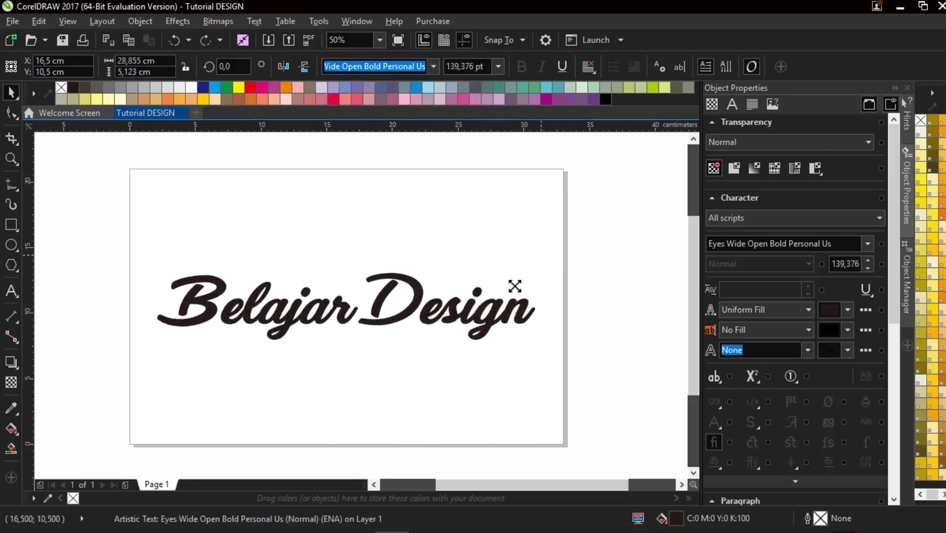
Break the text apart into separate words and arrange "Design" beneath "Belajar", offset slightly to the right
left_click(351, 247)
left_click(416, 294)
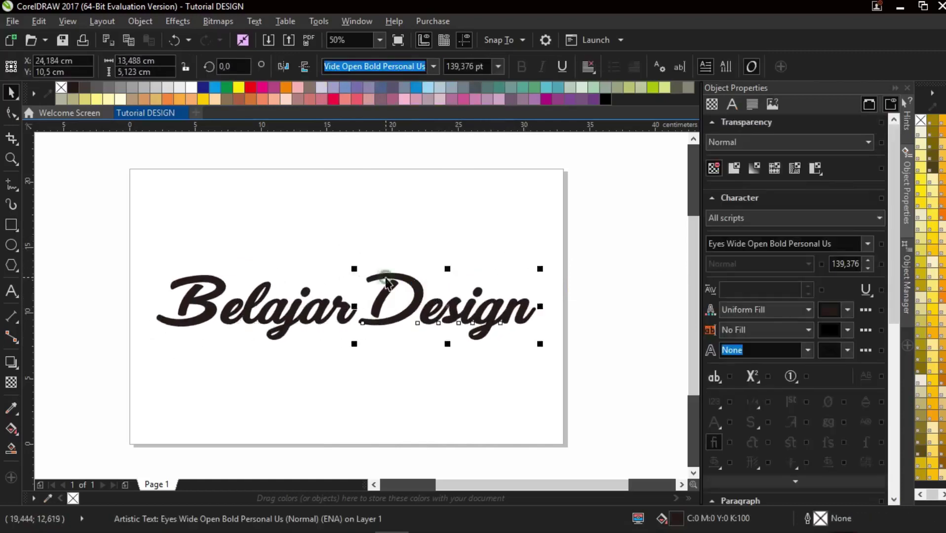
left_click_drag(383, 279, 257, 354)
left_click_drag(281, 309, 354, 290)
key("ctrl+a")
left_click(486, 368)
left_click_drag(392, 378, 416, 347)
Rotate both words together by about 5.7° so they slant upward, and center them on the page as a group
left_click(402, 300, "shift")
left_click_drag(446, 255, 434, 239)
left_click(398, 271)
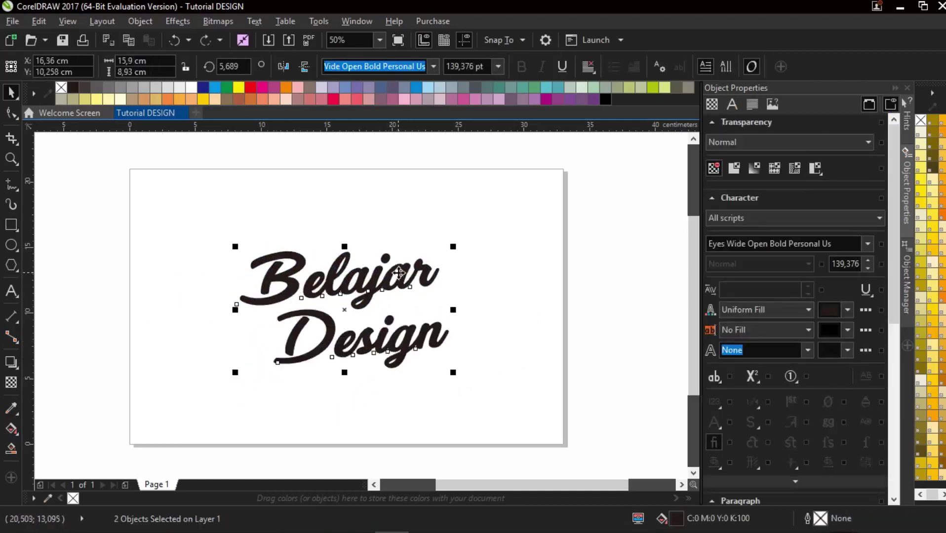
key("ctrl+g")
key("p")
Ungroup the words and shift "Design" slightly up and to the right, closer beneath "Belajar"
left_click(473, 71)
left_click(499, 205)
mouse_move(404, 333)
left_mouse_down()
mouse_move(477, 321)
mouse_move(299, 317)
mouse_move(379, 317)
mouse_move(416, 329)
left_mouse_up()
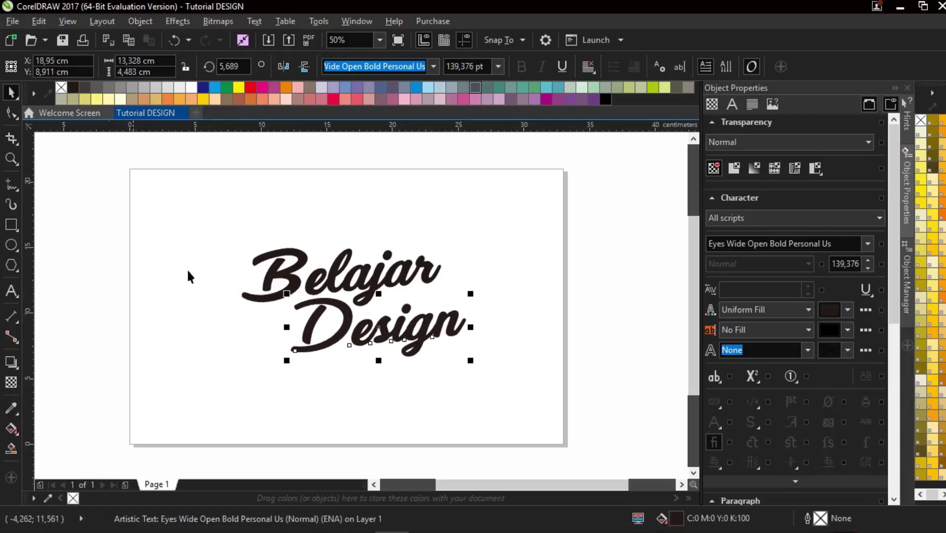
Convert both the "Belajar" and "Design" texts to curves
left_click(365, 298)
scroll(359, 286, "up", 4)
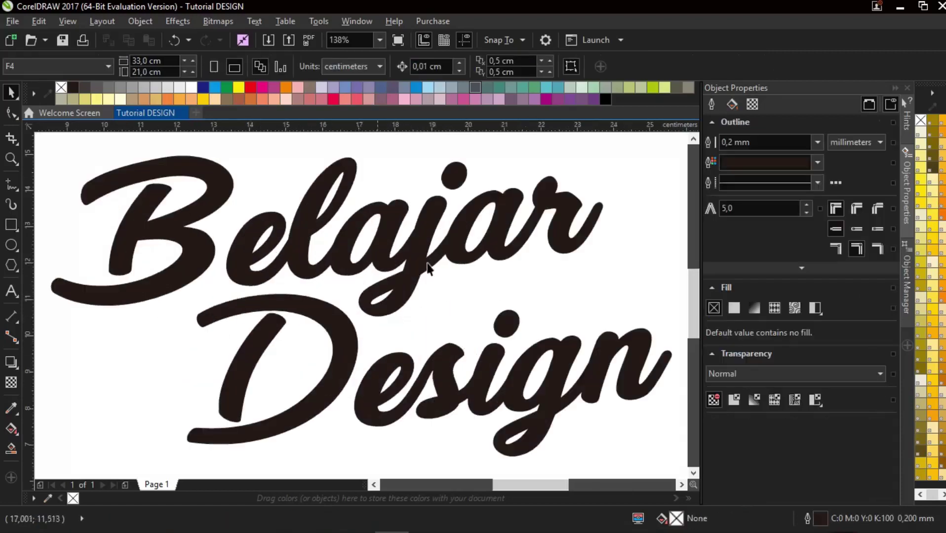
key("ctrl+a")
key("ctrl+q")
scroll(435, 250, "down", 3)
left_click(429, 160)
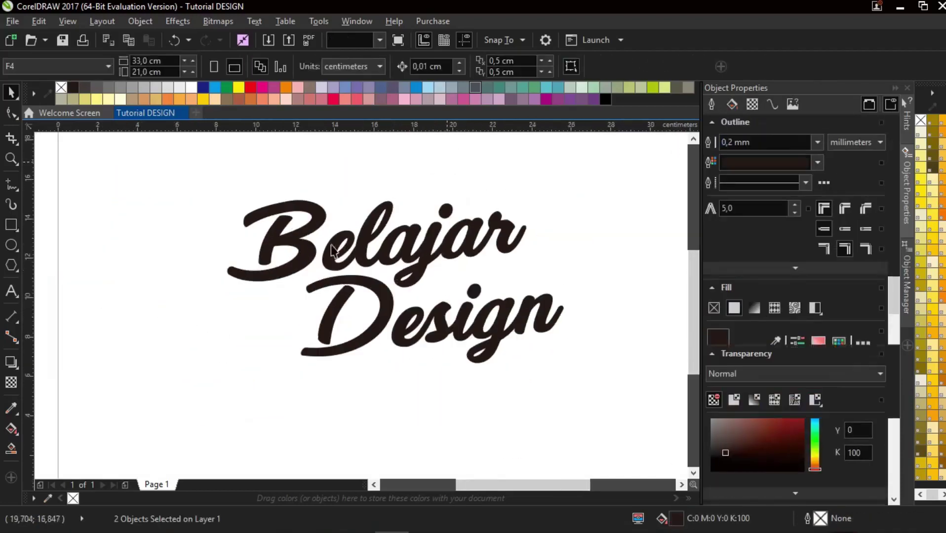
left_click(312, 253)
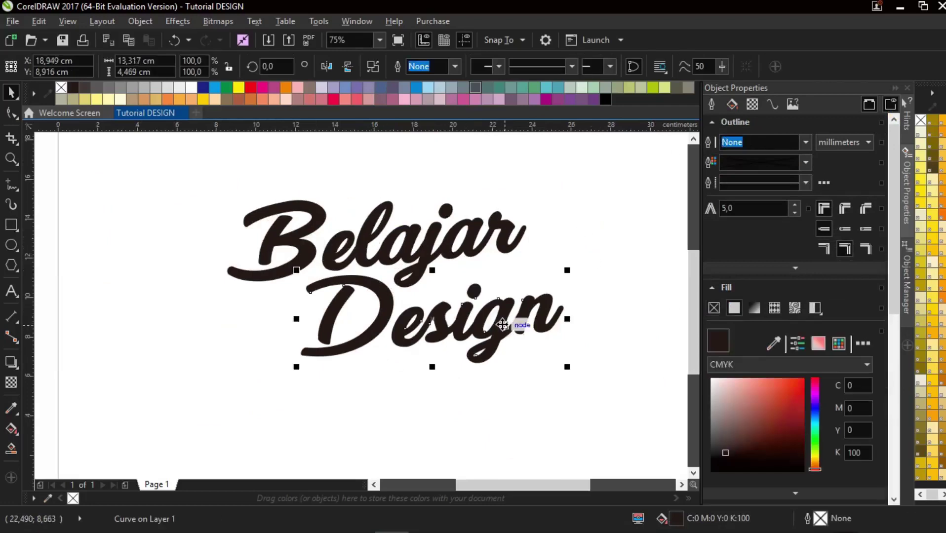
left_click(250, 324)
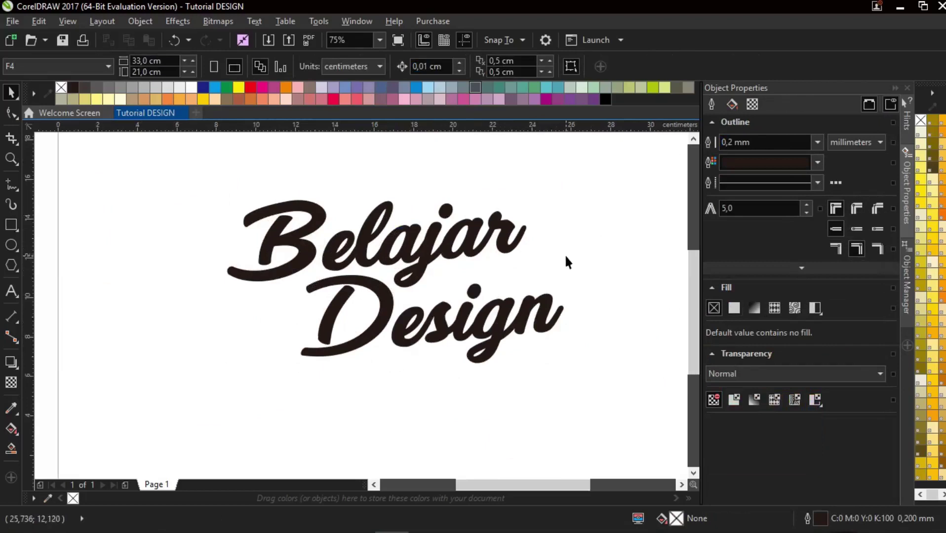
left_click(328, 346)
scroll(327, 346, "up", 4)
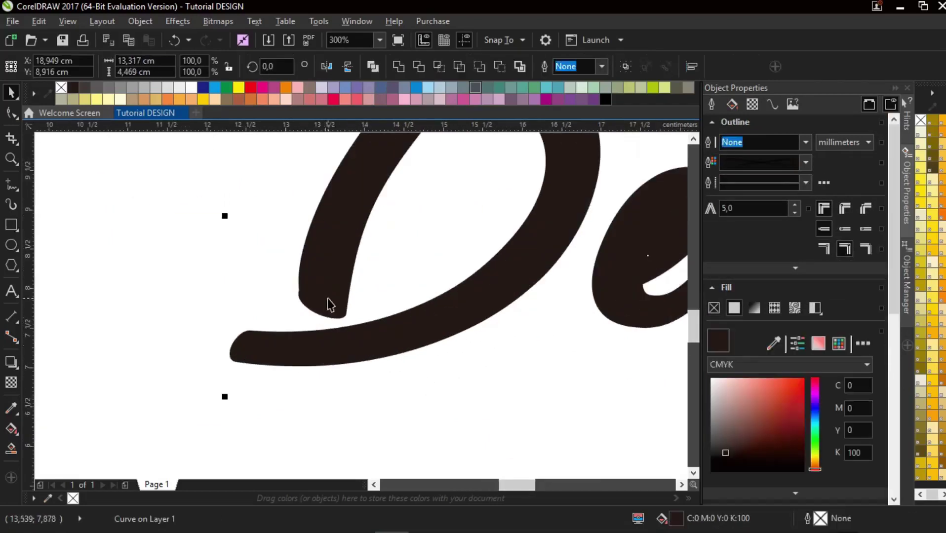
scroll(328, 299, "down", 2)
key("ctrl+k")
left_click(349, 340)
left_click(361, 295)
key("ctrl+z")
key("ctrl+z")
key("ctrl+z")
Break the "Design" text apart into separate letters and convert the "D" to curves
key("ctrl+k")
left_click(275, 330)
left_click(314, 322)
scroll(314, 321, "up", 1)
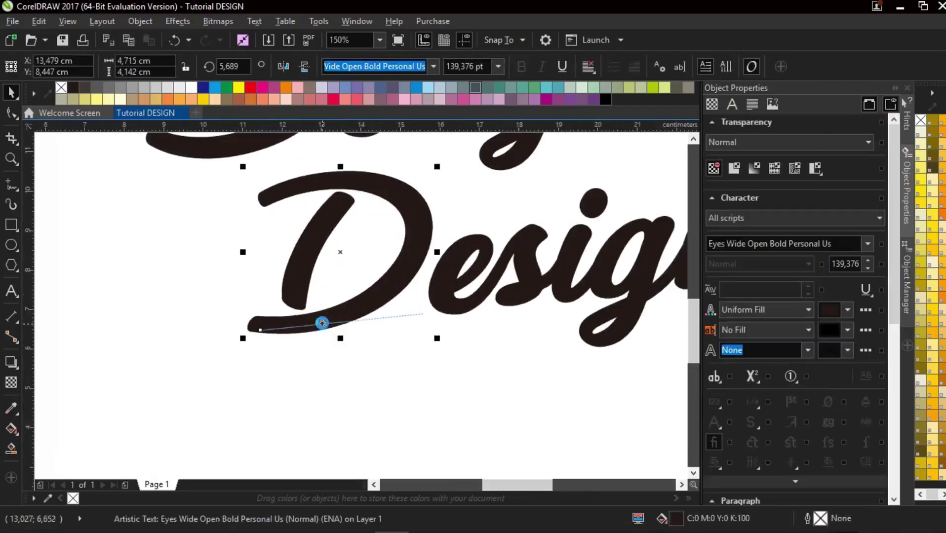
key("ctrl+q")
Reshape the lower end of the D's inner stem into a gently curved edge parallel to the letter's bottom stroke
scroll(289, 294, "up", 4)
key("F10")
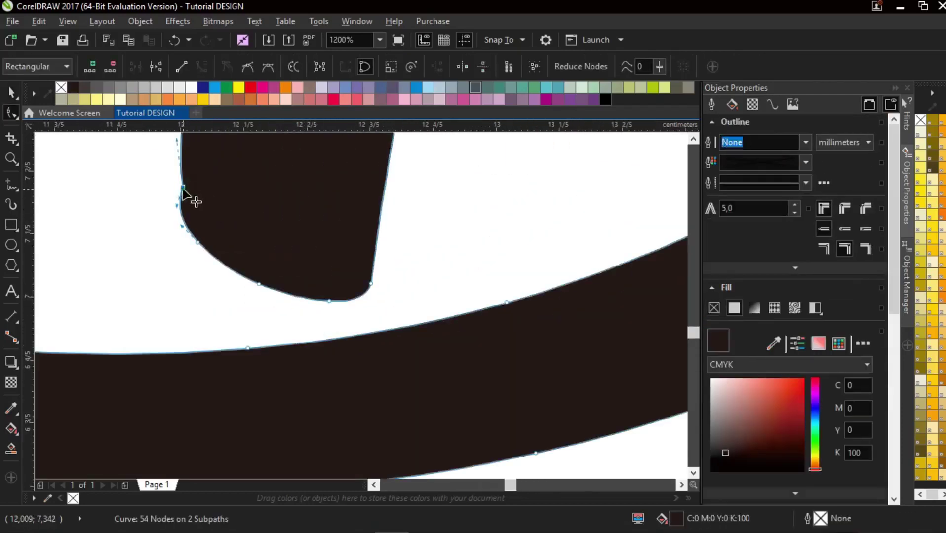
left_click_drag(197, 244, 188, 339)
left_click_drag(275, 333, 269, 333)
left_click_drag(329, 302, 329, 328)
key("Delete")
left_click_drag(371, 285, 378, 316)
left_click_drag(367, 372, 376, 316)
left_click_drag(204, 357, 197, 337)
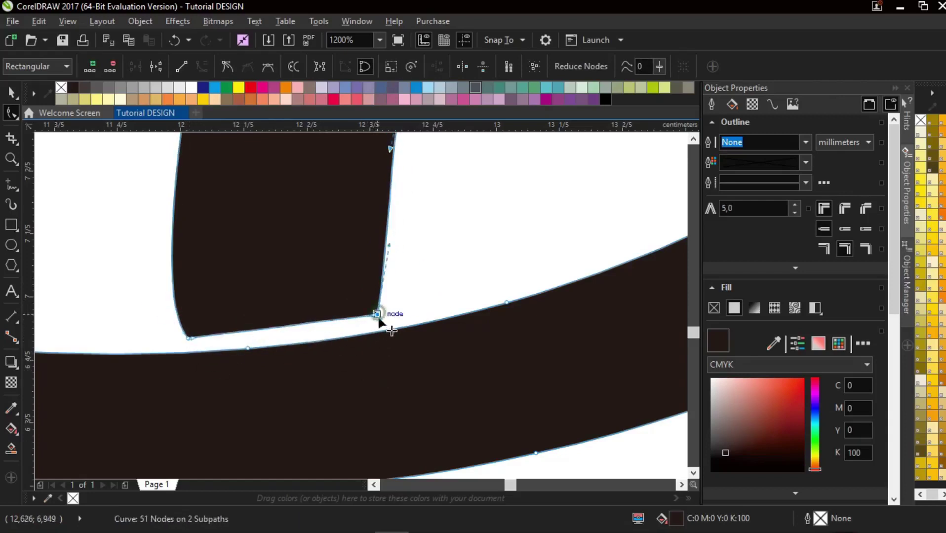
left_click_drag(290, 326, 296, 329)
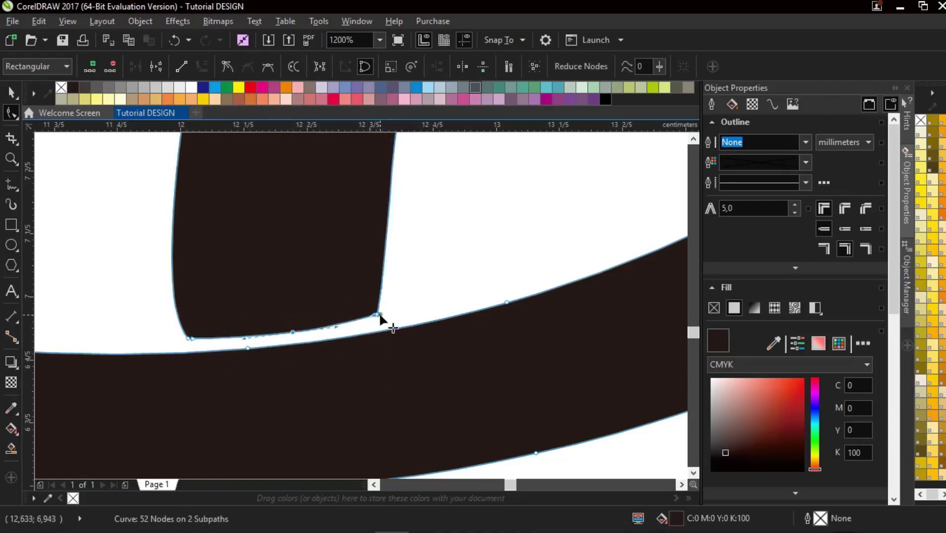
left_click_drag(189, 339, 184, 332)
double_click(292, 332)
Split the "D" curve so that its inner stem is an object separate from the outer stroke
scroll(463, 326, "down", 4)
scroll(470, 332, "down", 3)
scroll(363, 270, "up", 3)
key("space")
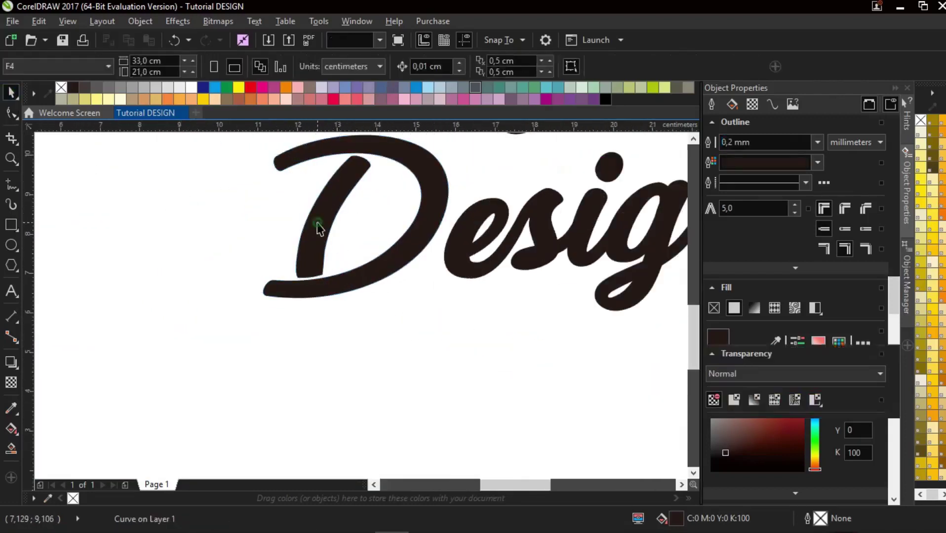
left_click(332, 205)
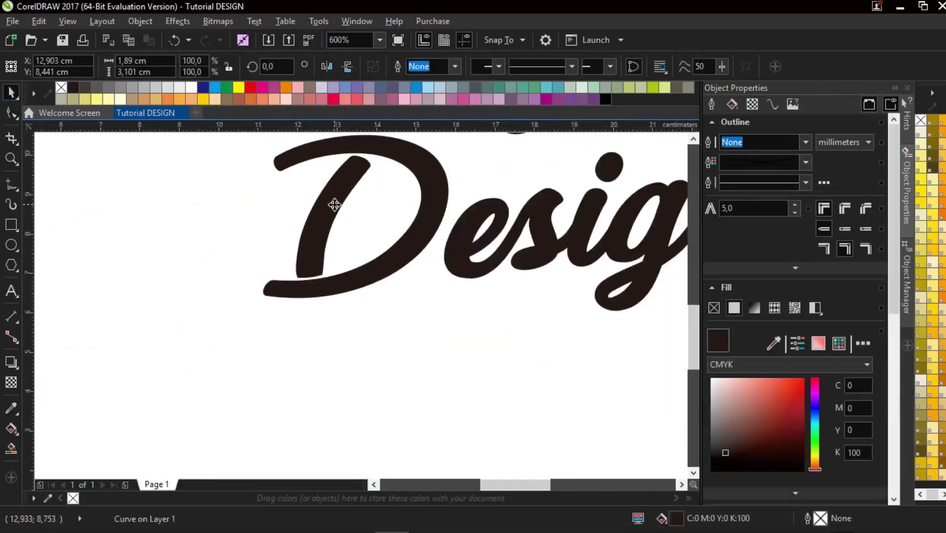
left_click_drag(341, 205, 384, 178)
key("ctrl+z")
Rotate the D's inner stem by about 2.2° in place inside the letter
scroll(356, 164, "up", 2)
double_click(354, 164)
scroll(355, 173, "down", 2)
scroll(355, 163, "up", 1)
left_click(11, 93)
left_click(360, 225)
left_click(597, 201)
scroll(359, 245, "down", 2)
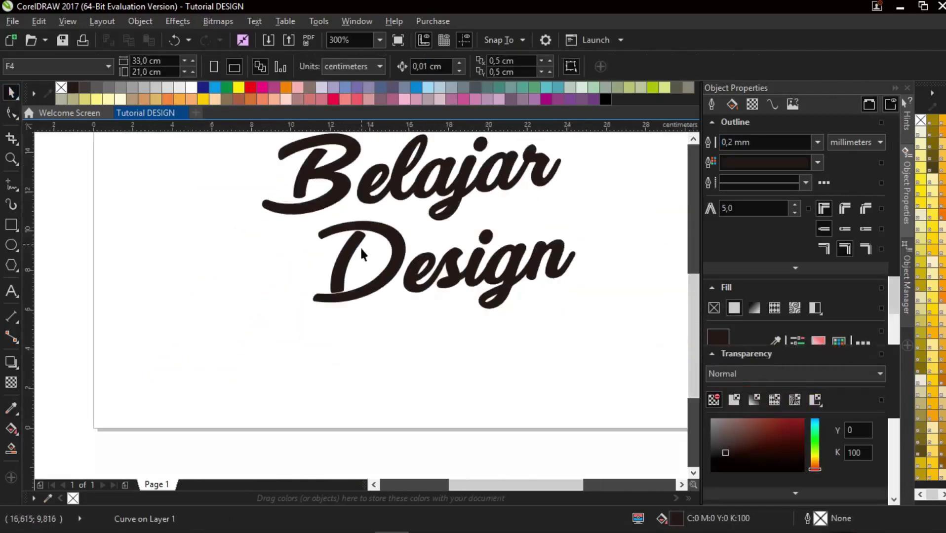
Place a vertically mirrored copy of the D's inner stem beneath the letter, rotated to about 10.8°
scroll(348, 312, "up", 1)
scroll(299, 286, "up", 1)
scroll(297, 249, "down", 1)
left_click(295, 244)
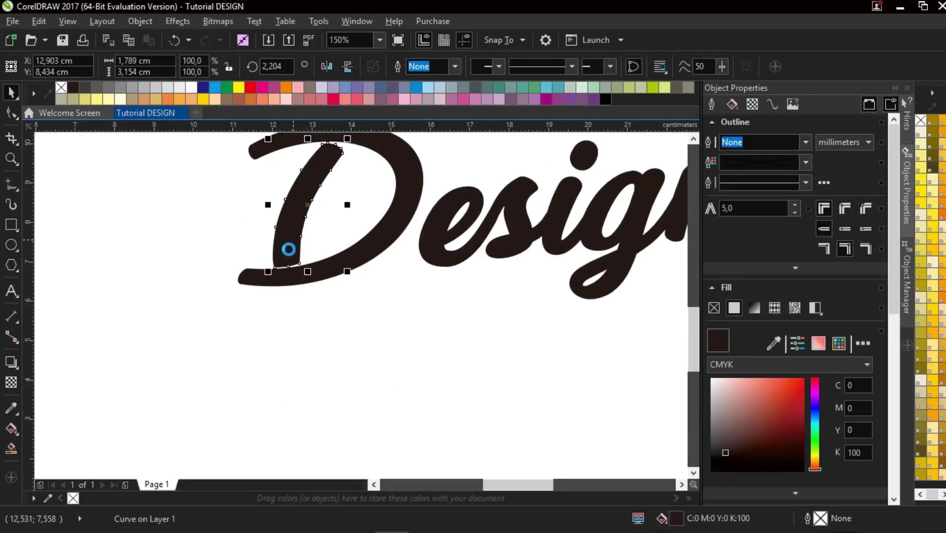
right_click(289, 249)
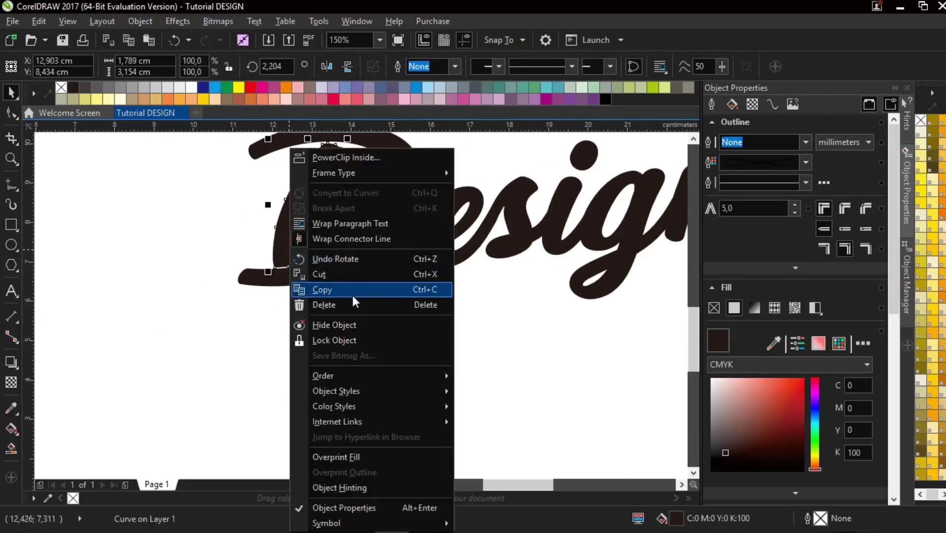
left_click(238, 304)
right_click(334, 332)
left_click_drag(298, 236, 293, 321)
left_click(346, 67)
left_click(293, 321)
left_click_drag(361, 414, 375, 402)
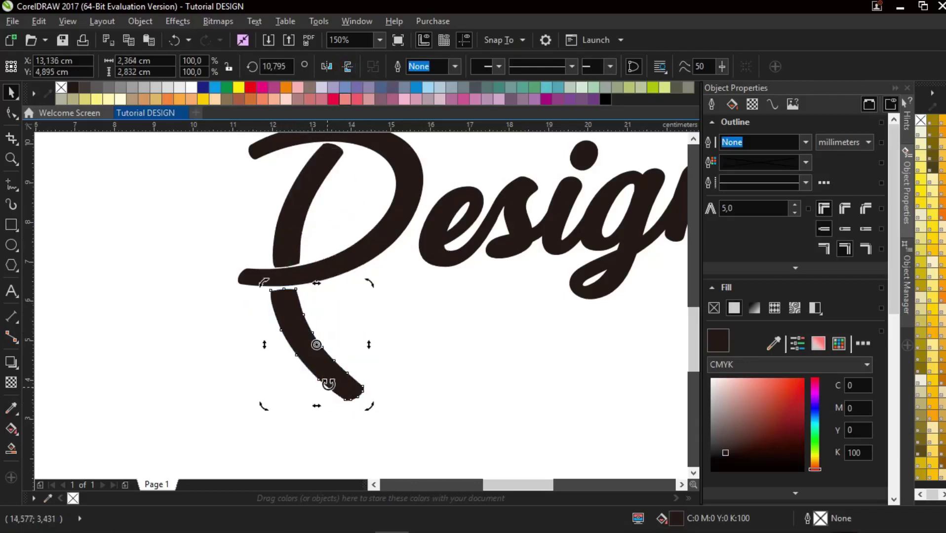
left_click_drag(336, 378, 337, 379)
Reshape the top edge of the mirrored stem to follow the underside of the D's bottom stroke
scroll(301, 289, "up", 2)
left_click_drag(286, 313, 324, 277)
key("F10")
scroll(304, 274, "up", 2)
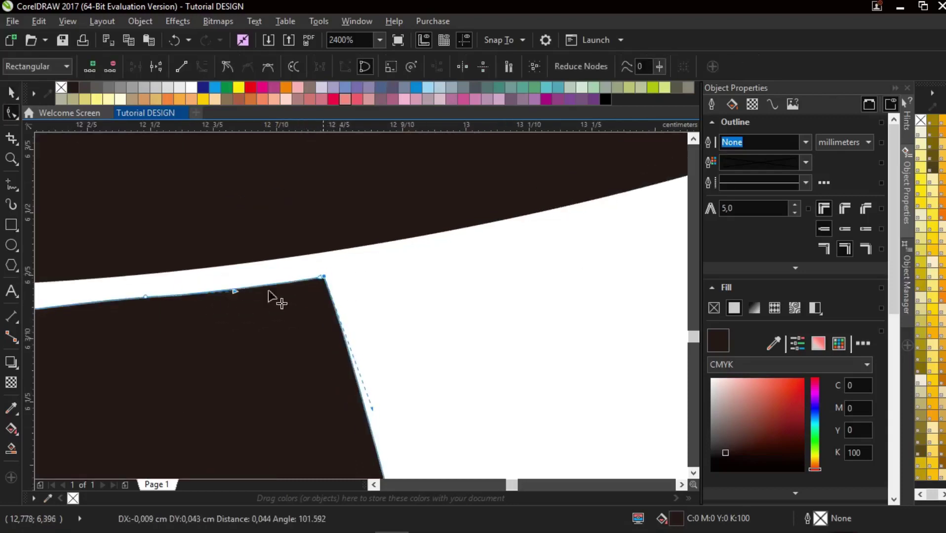
left_click_drag(146, 296, 148, 305)
scroll(153, 295, "down", 2)
scroll(86, 291, "up", 2)
left_click_drag(91, 286, 91, 286)
left_click_drag(85, 428, 136, 437)
double_click(147, 333)
key("ctrl+z")
left_click_drag(147, 334, 127, 331)
left_click_drag(357, 313, 349, 322)
left_click_drag(438, 315, 440, 308)
Extend the mirrored stem's lower end to the right into a long tapered swash beneath "Design"
scroll(514, 310, "down", 5)
scroll(544, 333, "up", 2)
left_click_drag(375, 326, 616, 275)
scroll(376, 336, "up", 2)
double_click(375, 337)
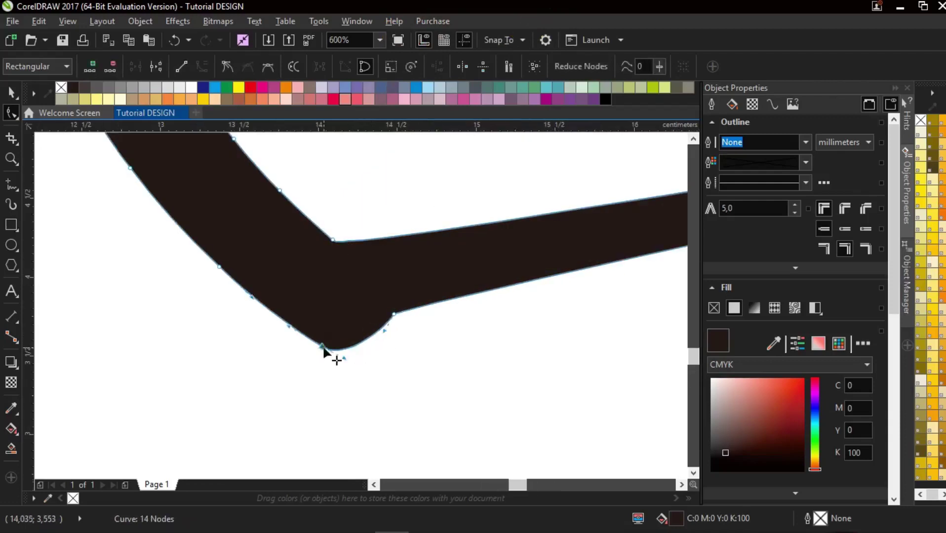
double_click(395, 315)
Draw a closed four-node shape covering the swash below its short upper section
scroll(390, 315, "down", 3)
scroll(503, 287, "up", 2)
scroll(503, 287, "down", 2)
scroll(408, 297, "up", 1)
left_click(12, 93)
left_click(120, 303)
left_click(18, 193)
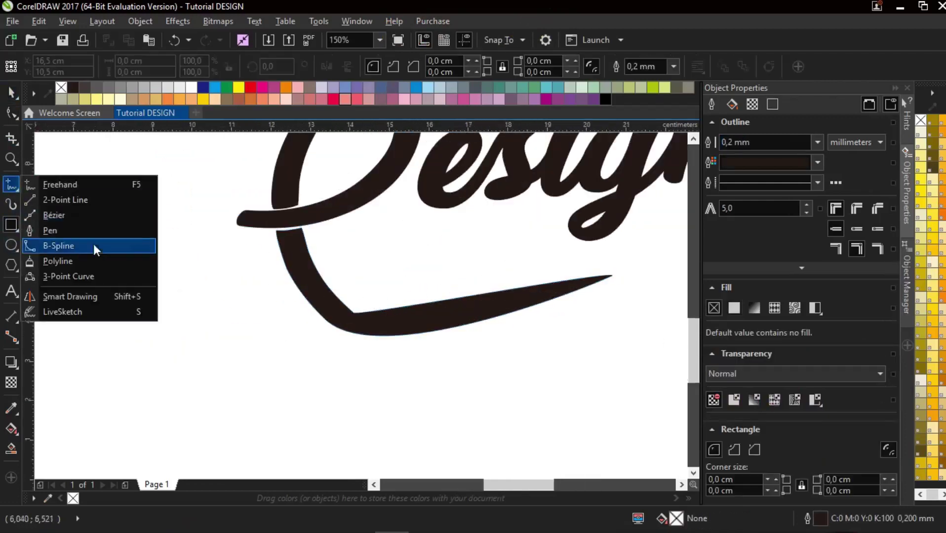
left_click(94, 244)
left_click(274, 282)
left_click(352, 243)
left_click(643, 254)
left_click_drag(557, 337, 486, 371)
left_click(274, 282)
Trim the swash with the drawn shape and delete the cutting shape
left_click(11, 93)
left_click(296, 248, "shift")
left_click(420, 66)
left_click(428, 278)
key("Delete")
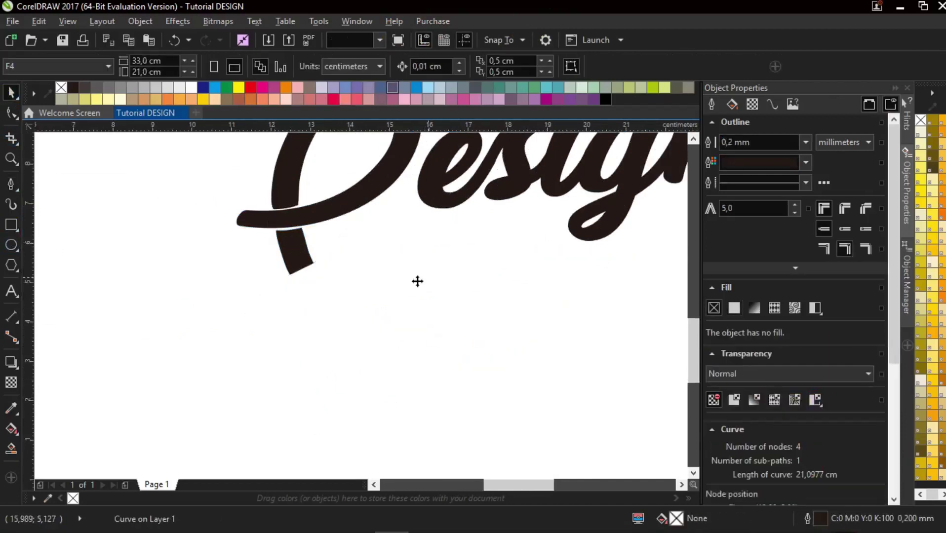
Try to draw a curved underline with the Pen tool starting from the cut end of the stub
scroll(436, 273, "up", 2)
left_click(171, 278)
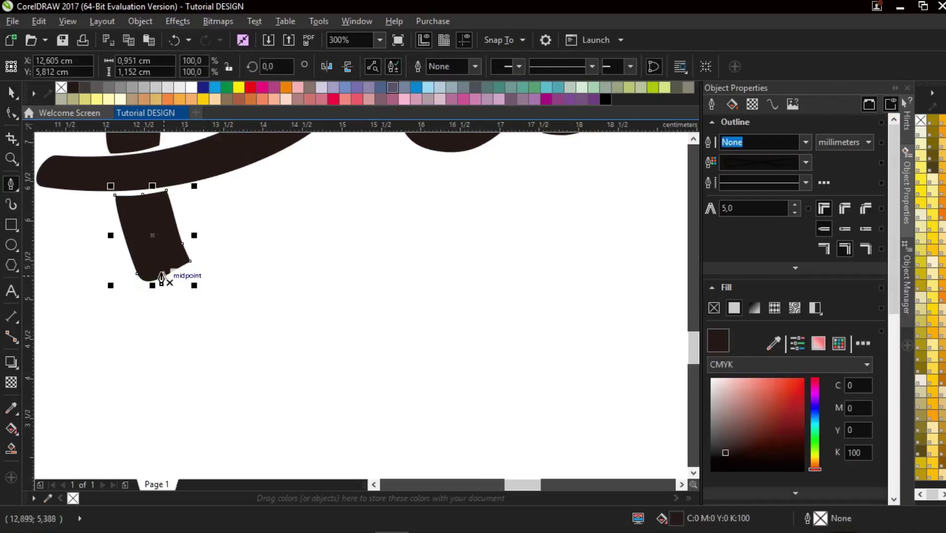
scroll(171, 290, "up", 1)
left_click(209, 226)
left_click_drag(337, 306, 448, 313)
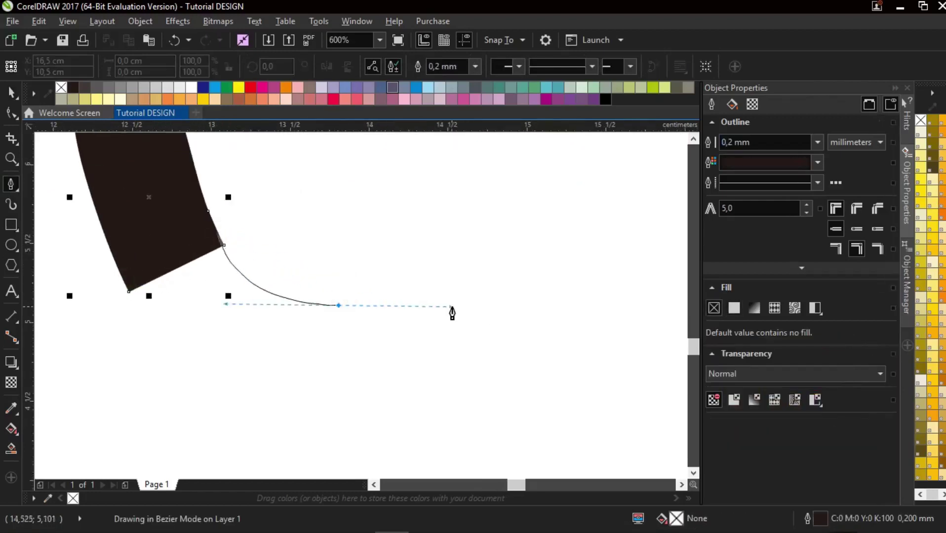
scroll(450, 312, "down", 1)
scroll(440, 320, "down", 3)
scroll(553, 321, "up", 2)
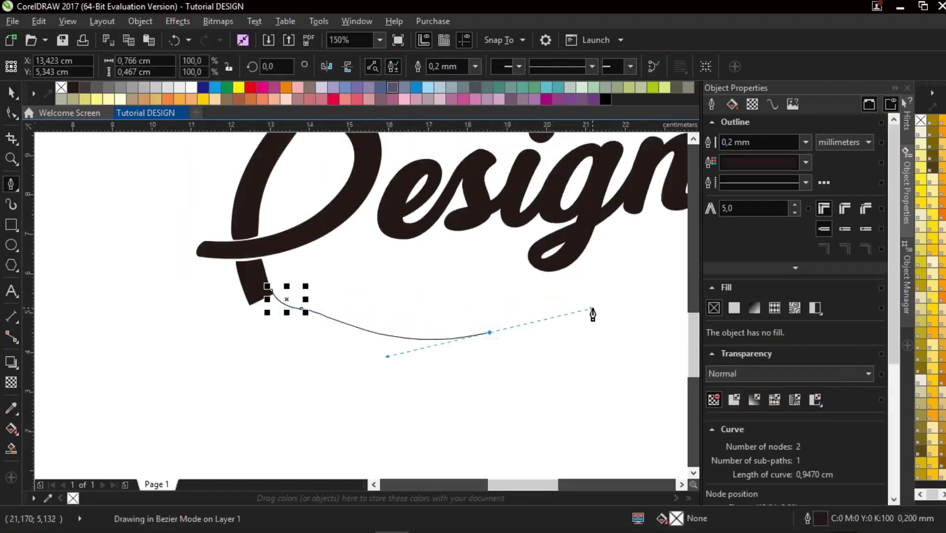
left_click_drag(593, 310, 593, 311)
key("Delete")
Delete the trimmed stub beneath the "D"
left_click(270, 285)
scroll(330, 307, "up", 1)
key("Delete")
Draw a closed swash about 12.8 cm wide from under the "D" to a curled right end, filled black without outline
scroll(134, 201, "up", 1)
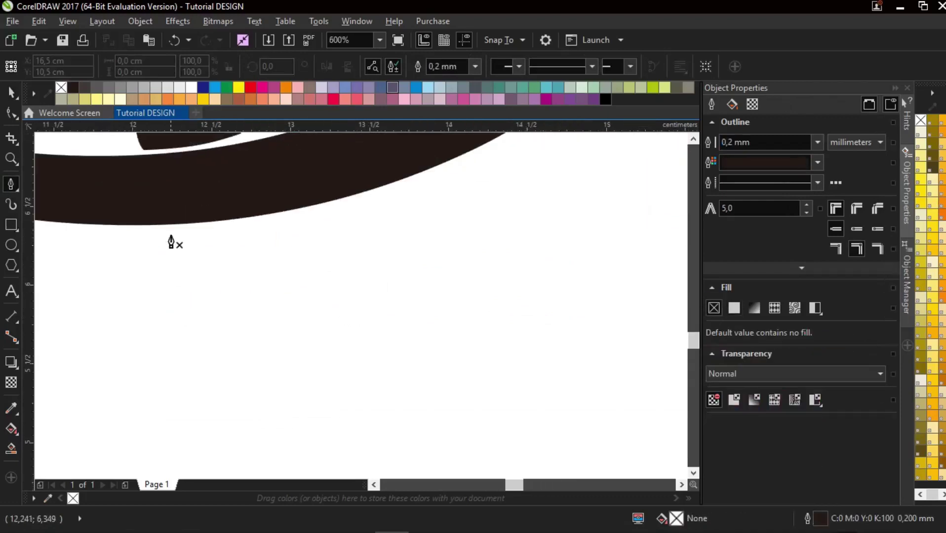
scroll(283, 227, "down", 1)
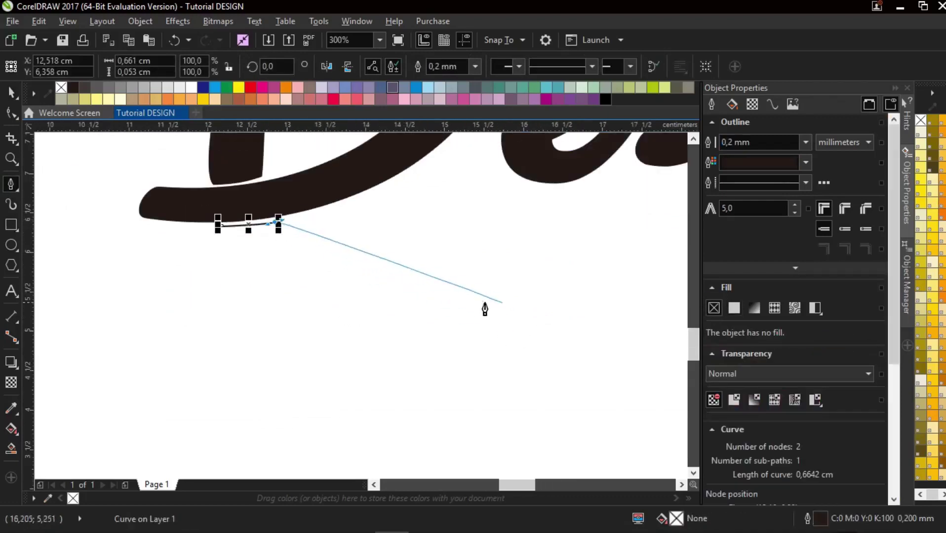
scroll(631, 334, "down", 1)
left_click_drag(617, 296, 618, 269)
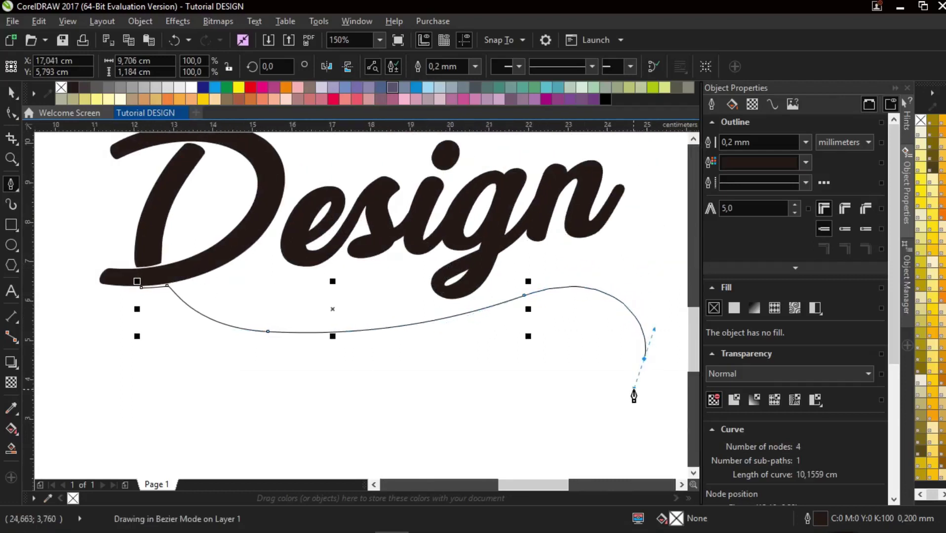
left_click(567, 383)
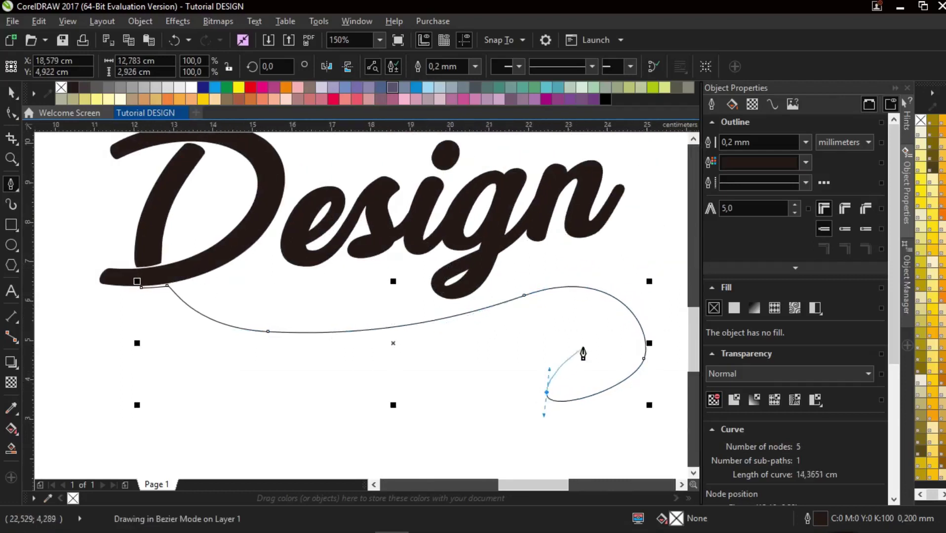
left_click(406, 357)
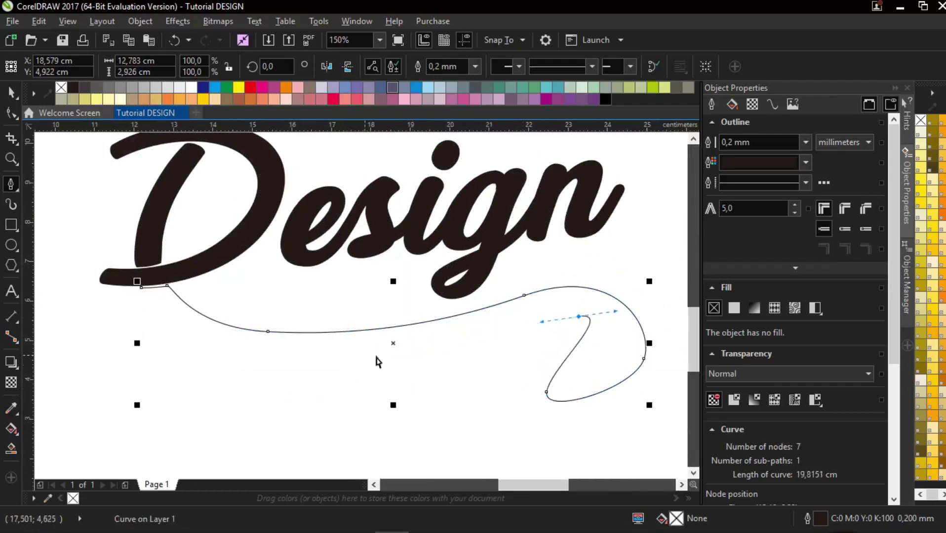
left_click_drag(237, 351, 118, 334)
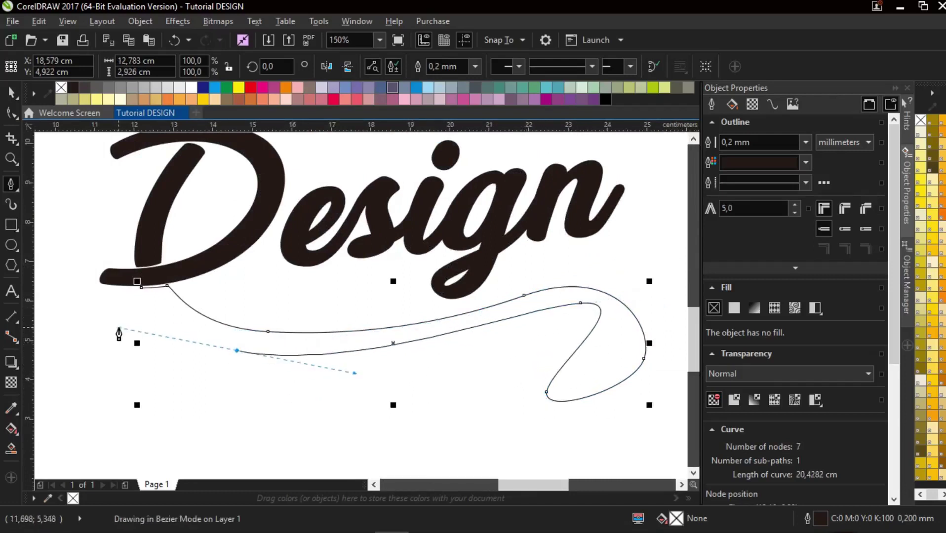
left_click(606, 99)
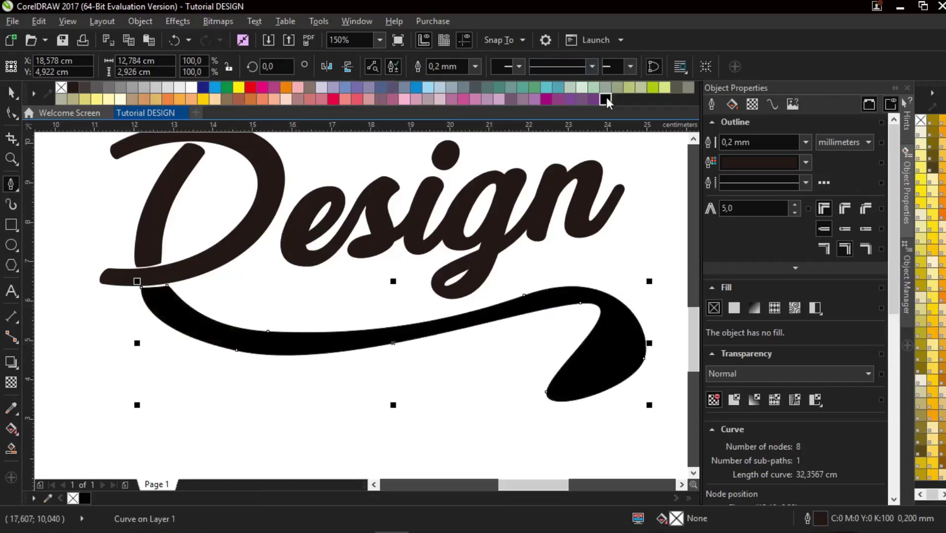
right_click(62, 88)
Reshape the swash's curled right end with its nodes and handles into a narrower, rounded curve
left_click(10, 113)
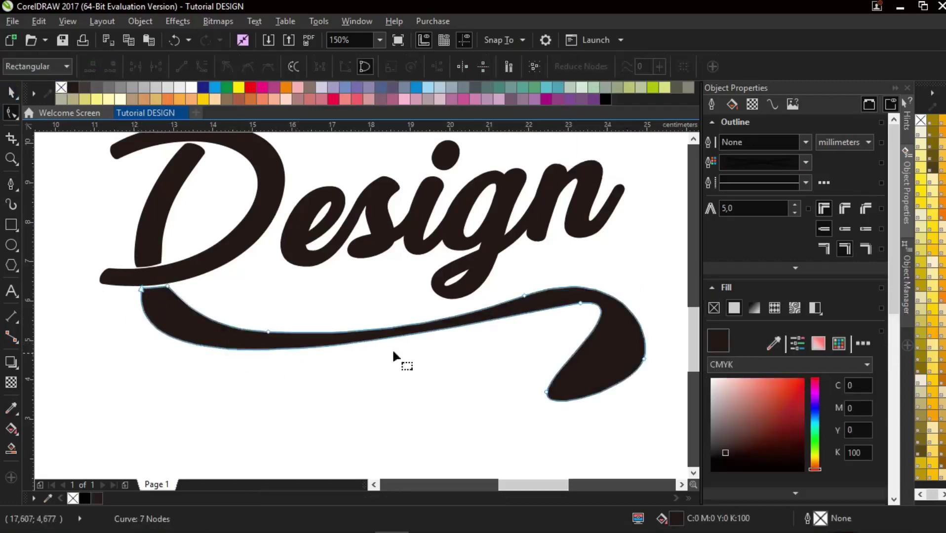
scroll(348, 359, "down", 2)
scroll(468, 337, "up", 4)
left_click_drag(377, 407, 454, 360)
left_click_drag(445, 229, 361, 236)
left_click_drag(280, 258, 278, 265)
scroll(431, 263, "down", 2)
scroll(228, 258, "up", 2)
left_click(173, 215)
scroll(193, 302, "down", 2)
scroll(181, 340, "up", 2)
left_click_drag(173, 353, 407, 354)
left_click(473, 300)
scroll(354, 276, "down", 2)
scroll(532, 233, "up", 1)
scroll(313, 297, "up", 1)
Smooth the swash's lower-left bend by adjusting the nodes and curvature of its upper and lower edges
left_click_drag(312, 297, 501, 305)
double_click(345, 312)
key("ctrl+z")
left_click_drag(345, 313, 369, 311)
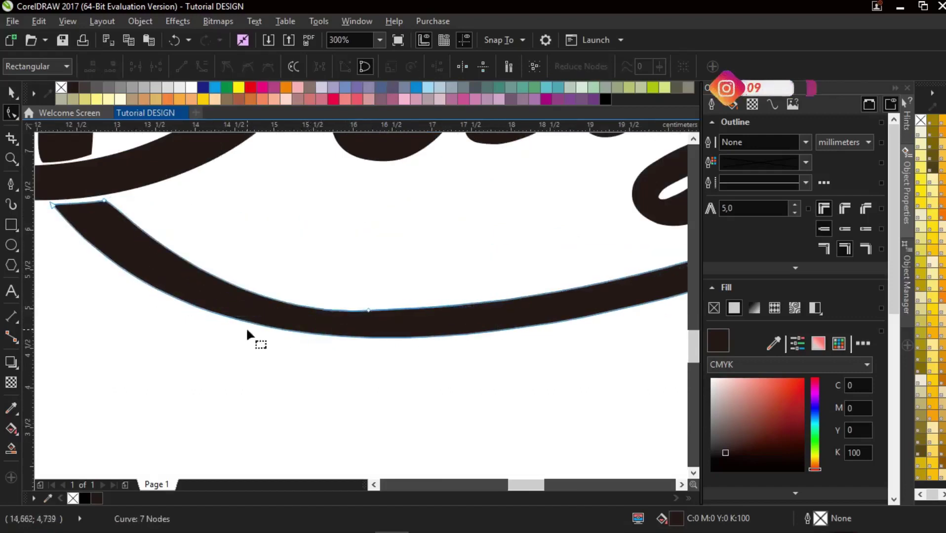
scroll(251, 333, "down", 2)
scroll(390, 340, "up", 2)
left_click_drag(235, 325, 242, 335)
mouse_move(345, 310)
left_mouse_down()
mouse_move(375, 310)
mouse_move(341, 313)
left_mouse_up()
left_click(346, 277)
scroll(441, 314, "down", 2)
scroll(531, 306, "up", 2)
left_click_drag(552, 266, 507, 270)
Move the paired nodes at the start of the swash's curl up toward the end of "Design"
scroll(537, 264, "down", 2)
scroll(563, 269, "up", 1)
left_click_drag(548, 332, 572, 302)
left_click_drag(597, 349, 559, 307)
Try to replace the swash's curled end with a shorter tapered tip by removing end nodes and pulling the tip back
scroll(459, 316, "down", 2)
scroll(568, 308, "up", 2)
double_click(640, 350)
double_click(673, 369)
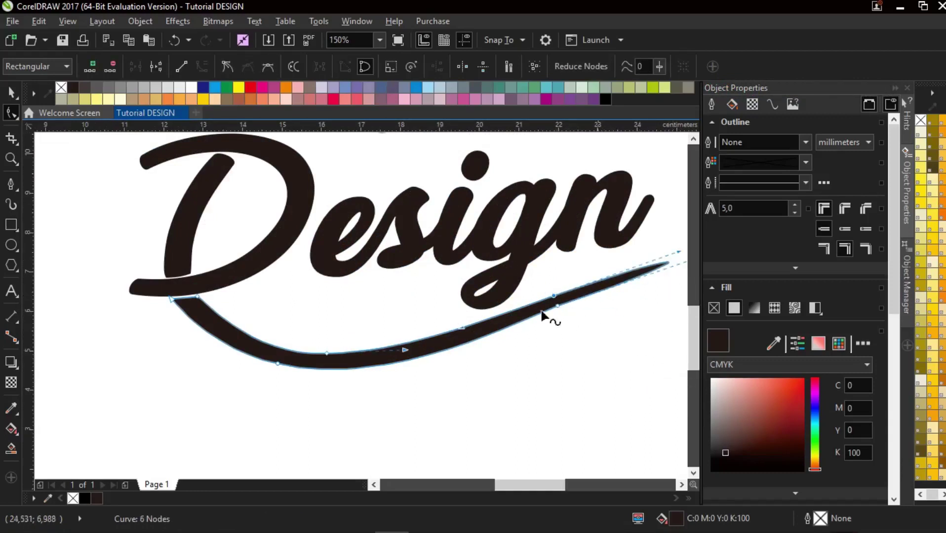
scroll(622, 255, "up", 2)
left_click_drag(628, 254, 400, 336)
scroll(493, 309, "down", 1)
scroll(558, 291, "up", 1)
left_click_drag(672, 259, 364, 363)
scroll(373, 378, "down", 2)
Undo the shortening of the swash and the removal of its curled-end nodes
left_click(357, 394)
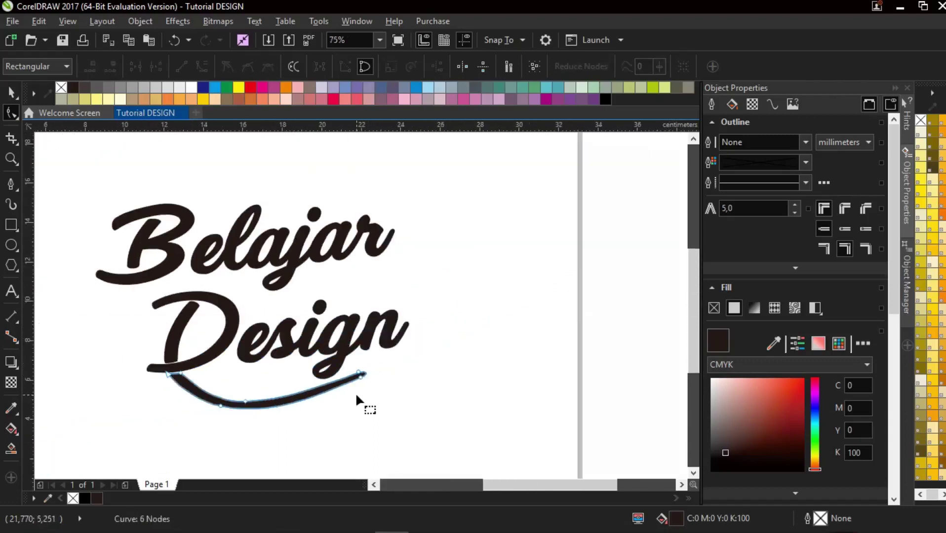
scroll(317, 380, "down", 3)
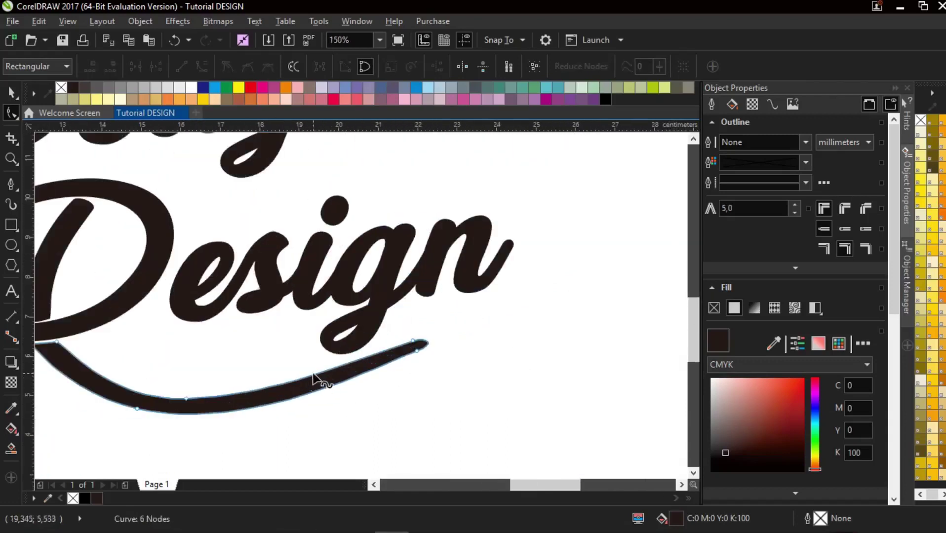
key("ctrl+z")
left_click(411, 334)
scroll(423, 388, "up", 2)
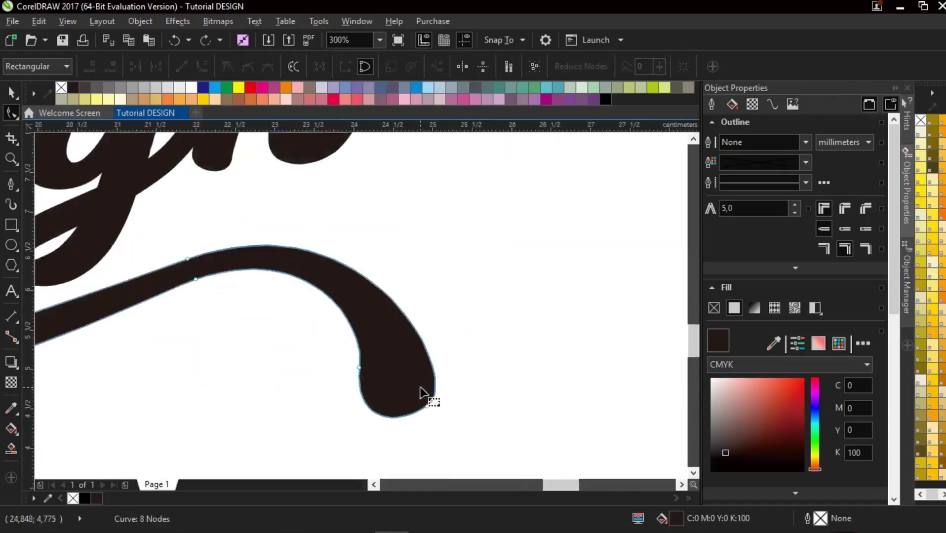
scroll(413, 355, "down", 2)
left_click(12, 93)
left_click(270, 347)
scroll(270, 348, "down", 2)
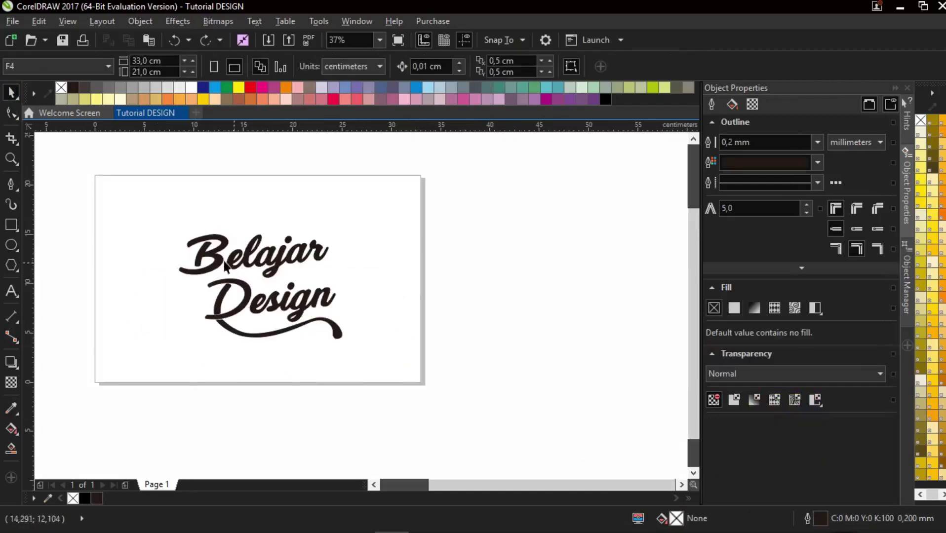
scroll(222, 249, "up", 2)
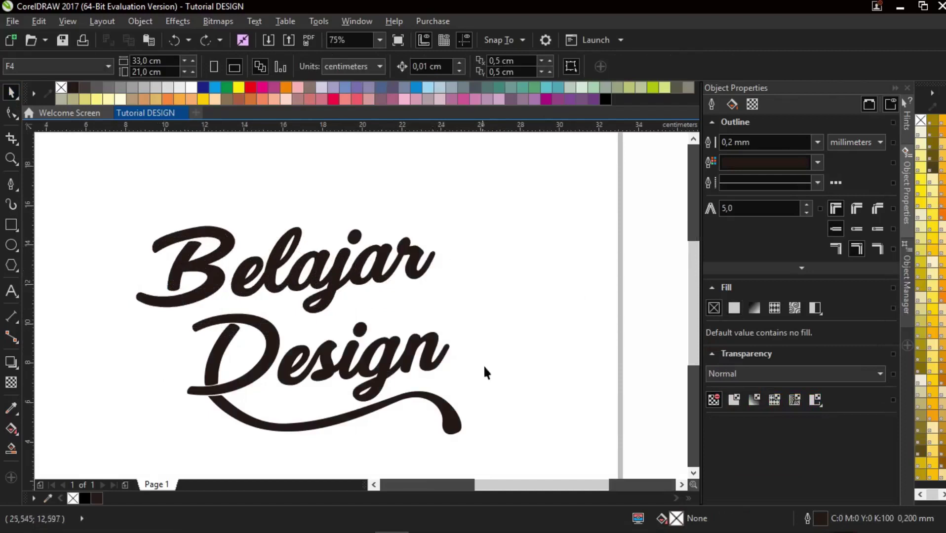
Draw a closed crescent outline with the Pen tool, about 2.6 by 2.2 cm, along the outer edge of the swash's curled end
left_click(11, 184)
scroll(357, 323, "up", 3)
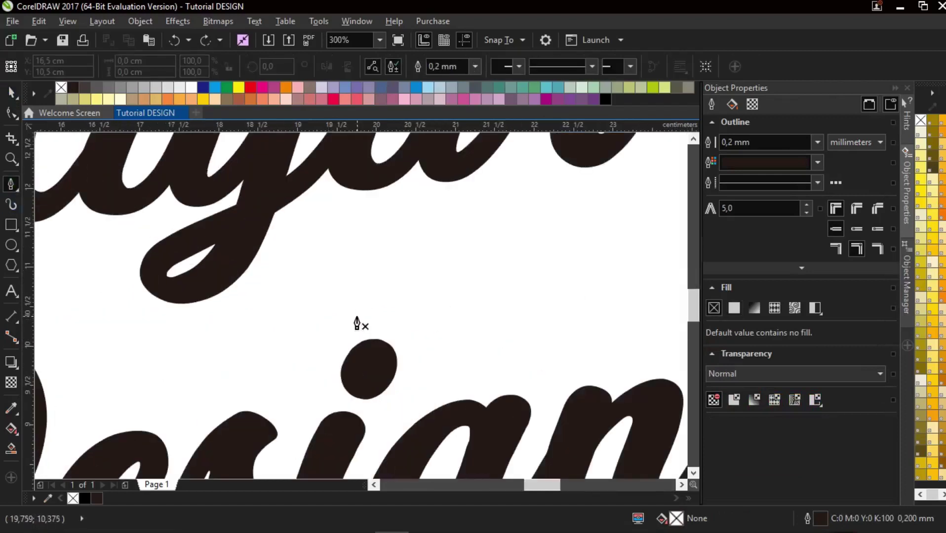
scroll(65, 386, "down", 2)
scroll(205, 403, "up", 2)
scroll(70, 270, "up", 1)
left_click(69, 269)
left_click_drag(385, 364, 436, 461)
scroll(464, 392, "down", 1)
scroll(469, 440, "up", 1)
scroll(452, 368, "down", 1)
scroll(456, 427, "up", 1)
left_click(456, 388, "alt")
scroll(456, 389, "down", 2)
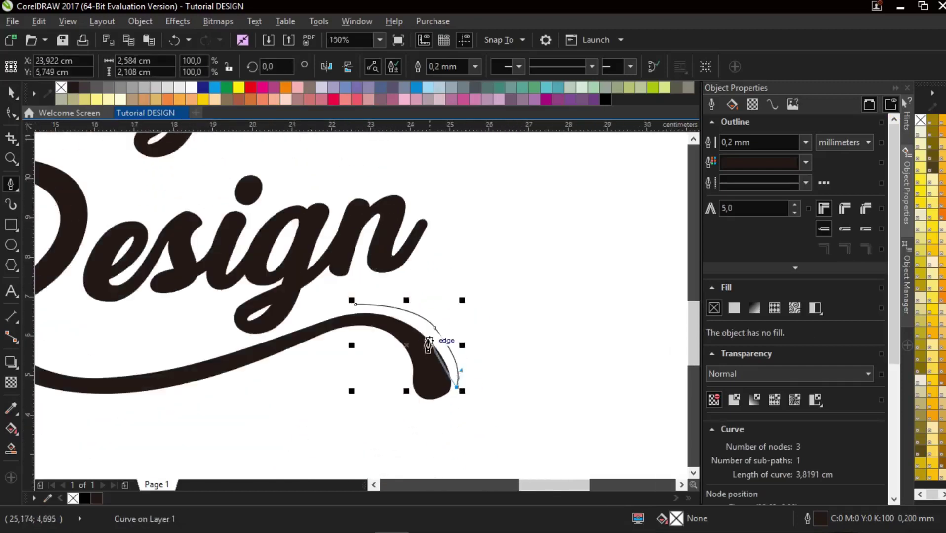
scroll(428, 342, "up", 1)
left_click_drag(450, 297, 450, 297)
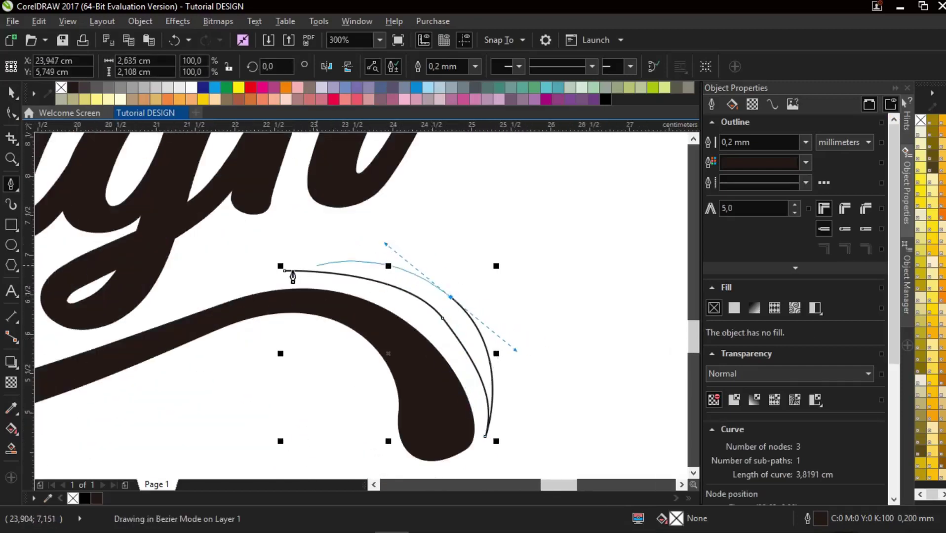
Smooth the crescent by removing its inner middle node and adjusting the outer one, and fill it black with no outline
left_click(16, 120)
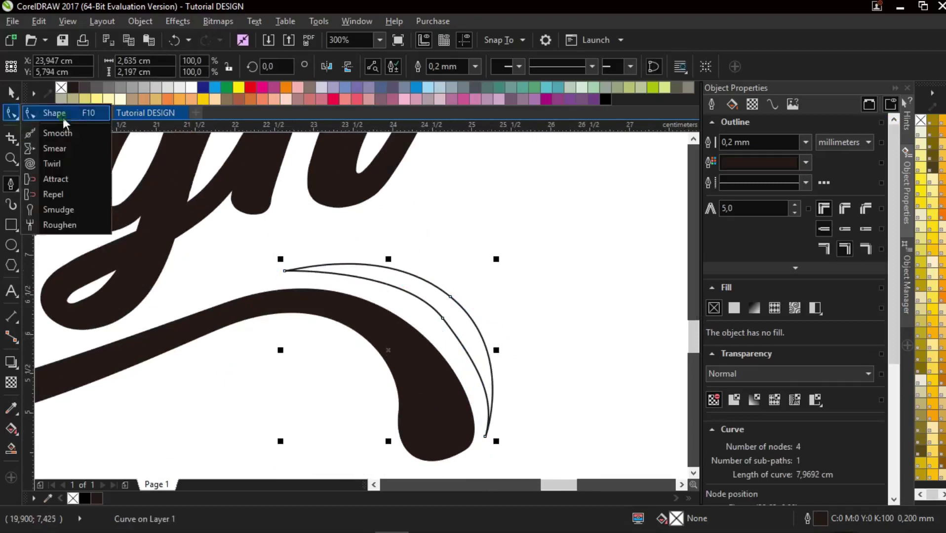
left_click(47, 110)
left_click_drag(443, 318, 430, 312)
double_click(430, 311)
double_click(462, 296)
left_click(573, 331)
key("ctrl+z")
left_click(99, 499)
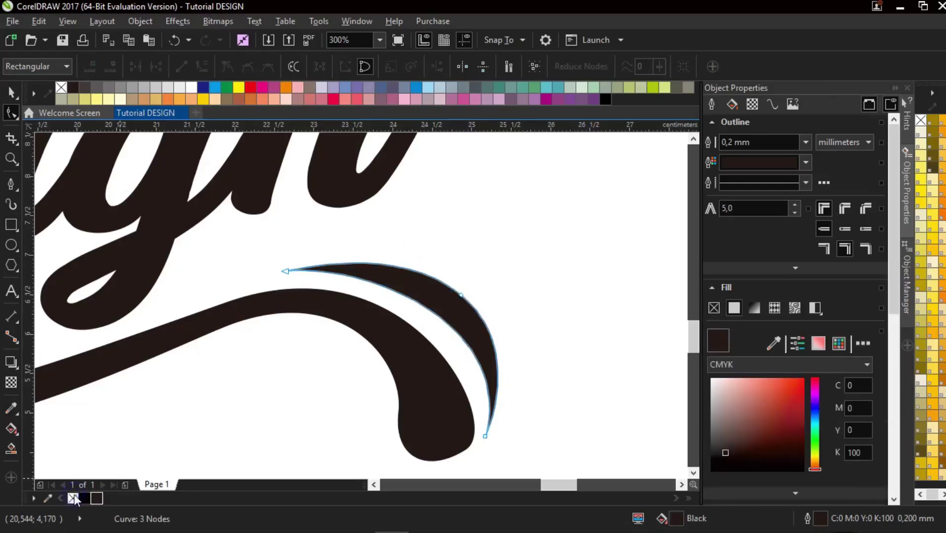
right_click(74, 499)
Draw a second, shorter crescent about 2 cm wide above the first one and fill it black without an outline
left_click(13, 185)
scroll(275, 260, "down", 2)
scroll(324, 271, "down", 2)
scroll(320, 271, "up", 5)
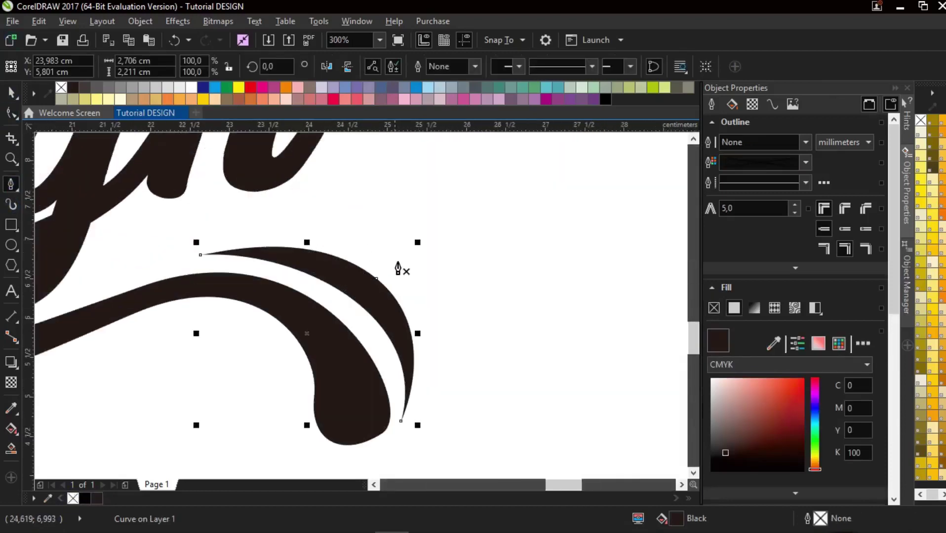
left_click(273, 259)
left_click_drag(594, 341, 648, 466)
left_click_drag(194, 259, 446, 163)
left_click(97, 499)
right_click(73, 499)
Draw a thin closed crescent outline about 3.2 cm wide just above the swash's lower bend
scroll(228, 311, "down", 4)
scroll(153, 321, "up", 4)
left_click(53, 355)
left_click_drag(554, 382, 583, 320)
scroll(476, 320, "down", 1)
scroll(149, 340, "up", 1)
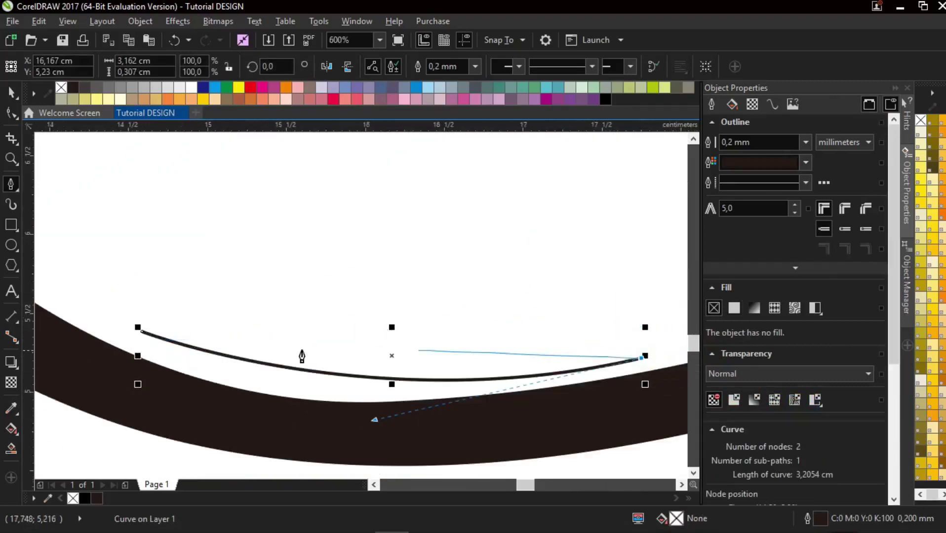
left_click_drag(350, 343, 458, 372)
Raise the thin crescent's end nearer "Design", deepen its lower curve, and fill it black with no outline
left_click(11, 113)
left_click_drag(641, 357, 652, 342)
left_click_drag(386, 406, 348, 444)
left_click_drag(406, 373, 335, 388)
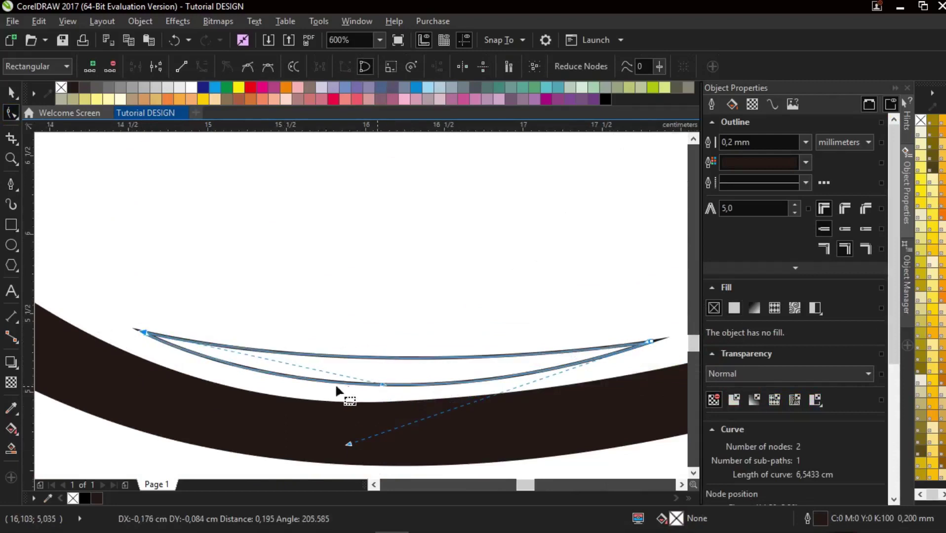
left_click(97, 498)
right_click(73, 498)
scroll(371, 328, "down", 4)
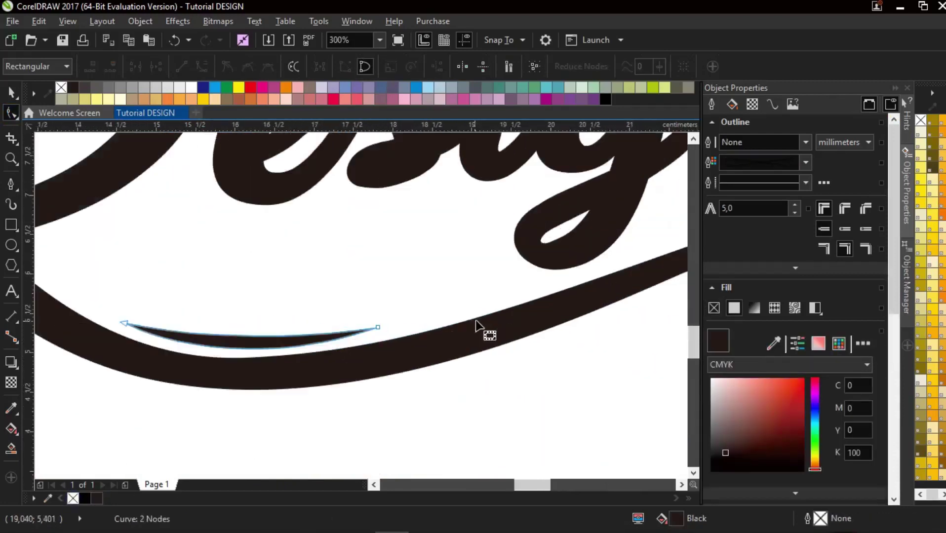
scroll(424, 315, "up", 2)
scroll(424, 315, "down", 4)
Draw a closed S-shaped wave about 4.7 by 2.2 cm between "Belajar" and "esi" of "Design", filled black without an outline
left_click(10, 184)
scroll(355, 311, "up", 2)
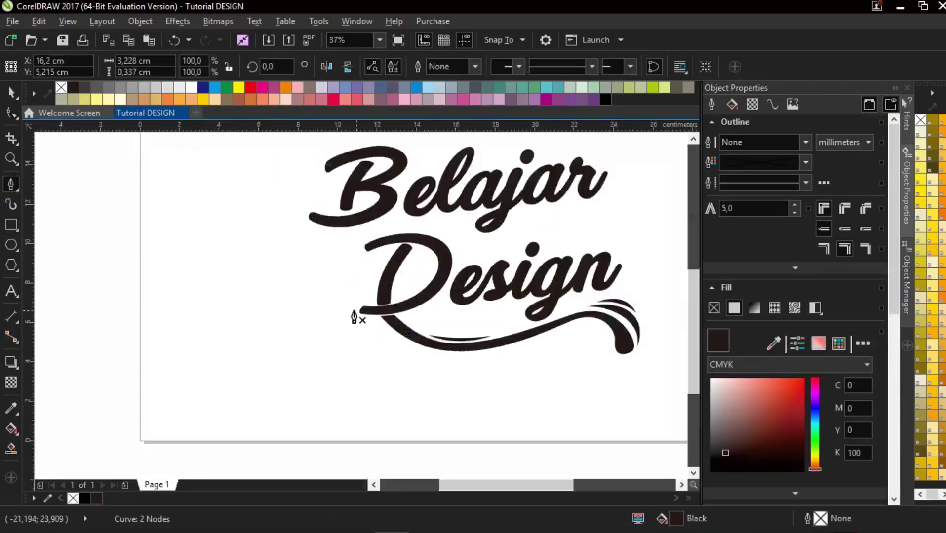
scroll(433, 352, "down", 1)
scroll(498, 298, "up", 2)
scroll(382, 323, "down", 1)
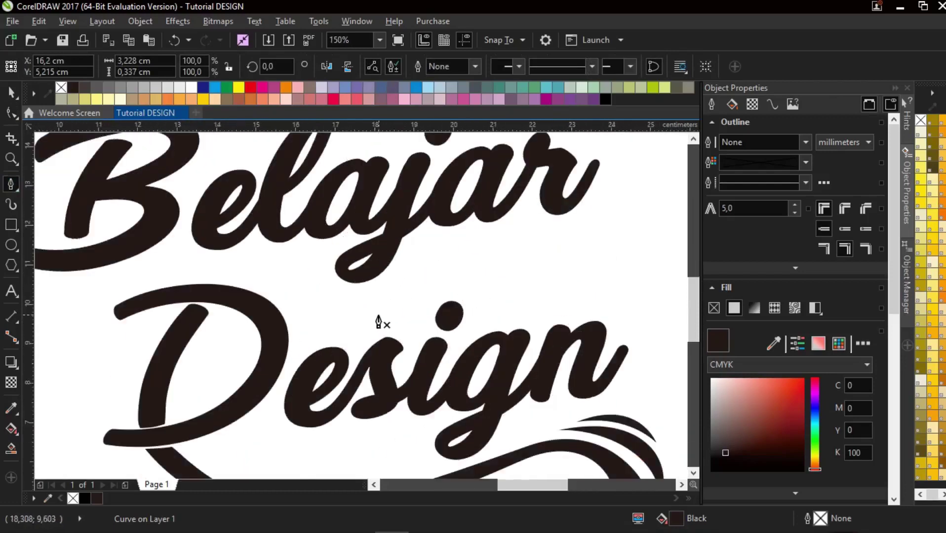
scroll(241, 357, "up", 1)
left_click(222, 375)
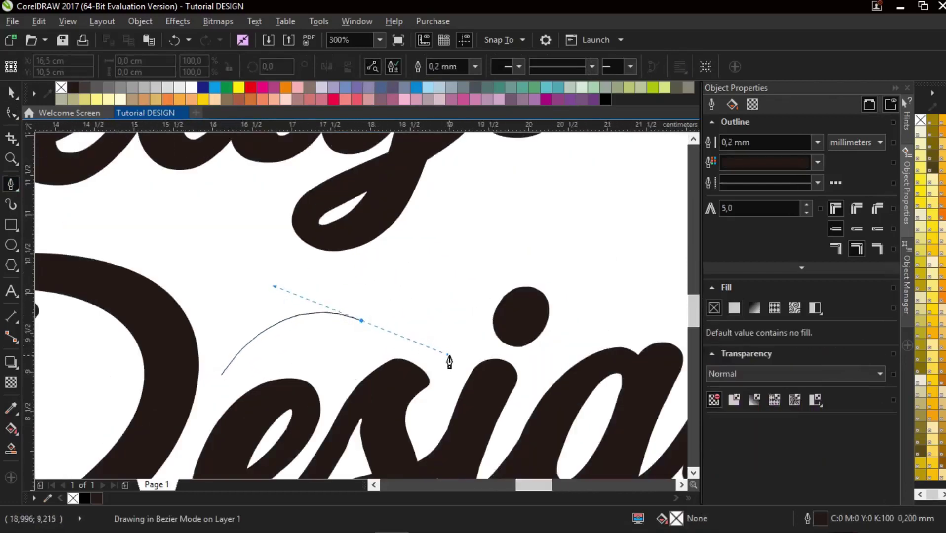
left_click_drag(448, 356, 448, 356)
left_click_drag(541, 231, 539, 230)
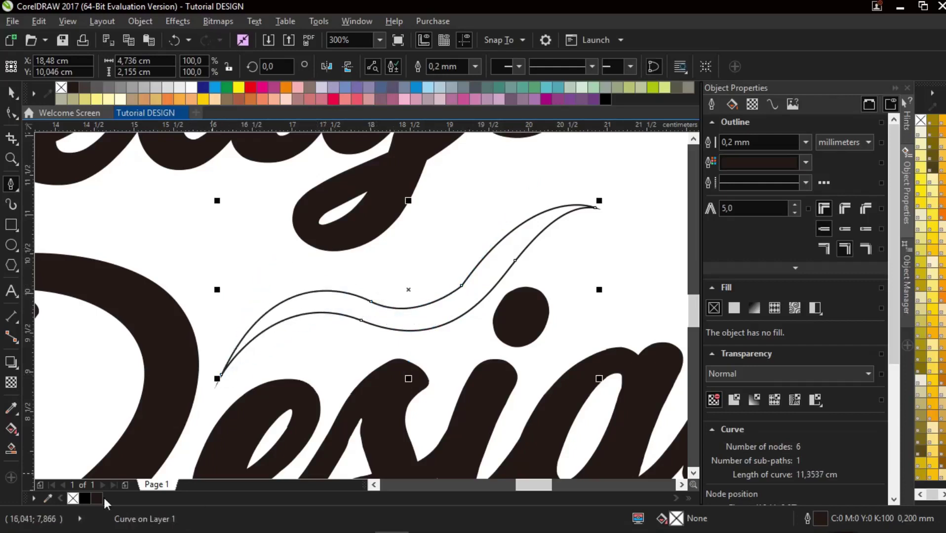
left_click(97, 498)
right_click(73, 498)
Smooth the wave by deleting two of its nodes, pulling in its upper tip and refining the curvature of its edges
left_click(11, 113)
double_click(462, 286)
double_click(515, 261)
left_click_drag(595, 208, 568, 238)
scroll(524, 317, "down", 2)
scroll(390, 312, "up", 2)
left_click_drag(298, 298, 306, 292)
left_click_drag(389, 328, 387, 327)
left_click(437, 317)
Draw a small crescent about 1.1 by 0.6 cm above the wave's upper end and fill it black with no outline
left_click(11, 184)
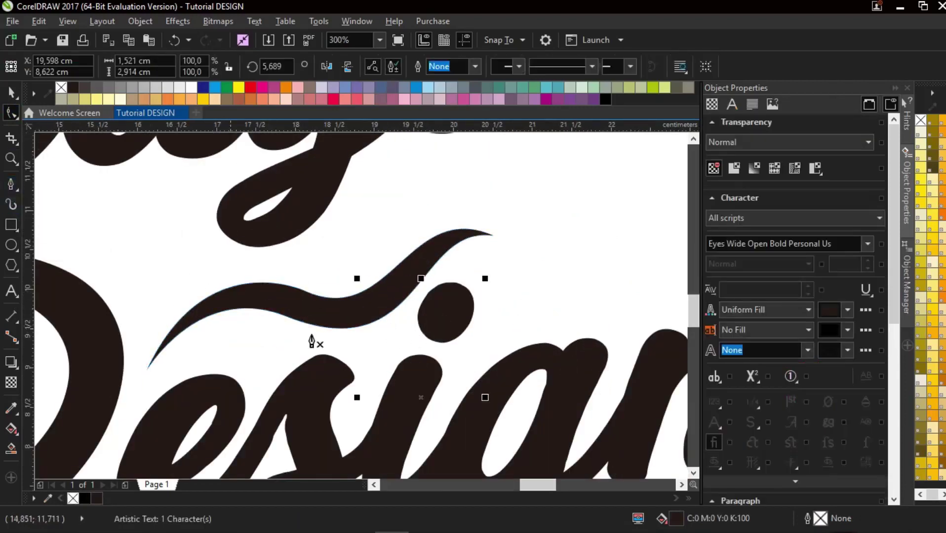
scroll(357, 279, "up", 1)
scroll(262, 341, "down", 1)
scroll(262, 347, "up", 2)
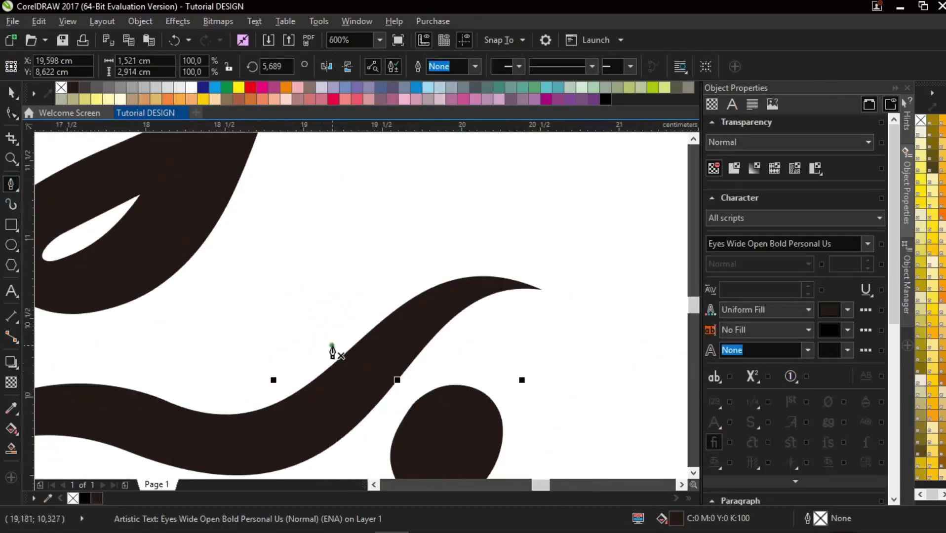
left_click(332, 345)
left_click_drag(595, 291, 595, 292)
left_click(503, 267, "alt")
left_click_drag(332, 345, 370, 202)
left_click(97, 499)
right_click(73, 500)
scroll(301, 376, "down", 4)
scroll(316, 355, "up", 4)
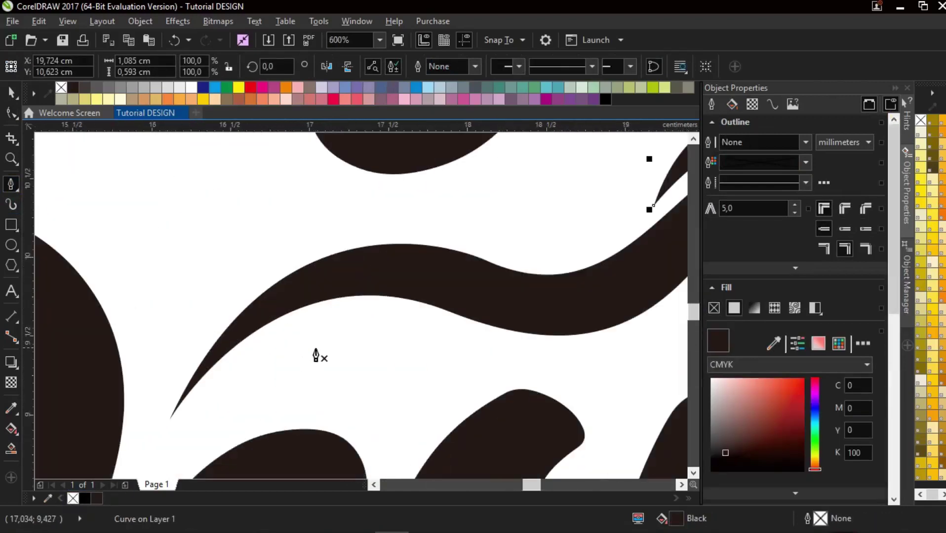
Draw a crescent about 1.8 by 0.7 cm beneath the wave's lower tail and fill it black with no outline
left_click(187, 423)
left_click(492, 330)
key("ctrl+z")
left_click(185, 423)
left_click(470, 333)
left_click(471, 333, "alt")
left_click_drag(185, 423, 349, 288)
left_click(96, 499)
right_click(73, 498)
scroll(300, 404, "down", 2)
scroll(329, 398, "up", 2)
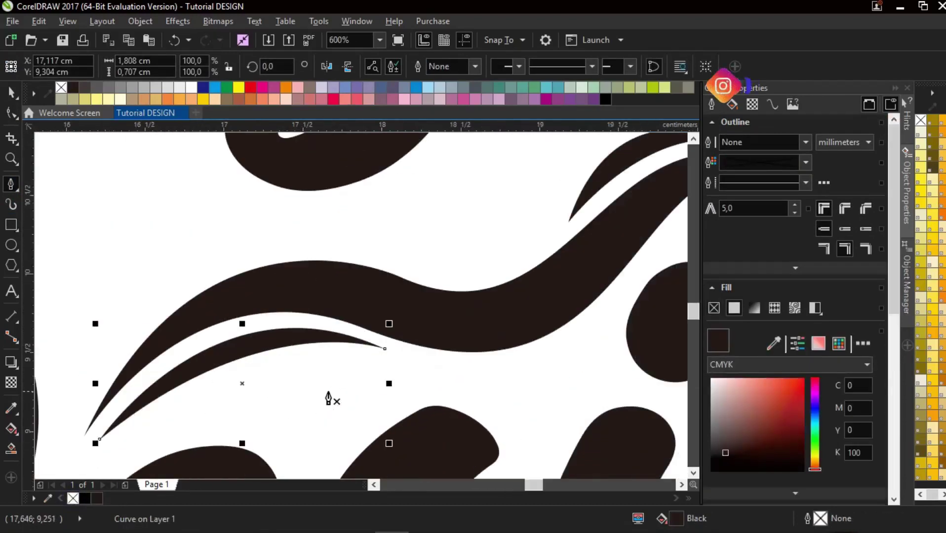
Draw another crescent along the outer upper side of the wave's lower tail, filled black without an outline
scroll(280, 429, "left", 2)
left_click(280, 424)
left_click_drag(486, 249, 631, 253)
double_click(485, 250)
left_click_drag(280, 423, 319, 216)
left_click(97, 499)
right_click(73, 499)
Draw a thin crescent about 0.7 by 0.4 cm beneath the wave's upper tip and fill it black with no outline
scroll(241, 328, "down", 2)
scroll(420, 295, "up", 3)
mouse_move(200, 360)
left_mouse_down()
mouse_move(423, 265)
mouse_move(421, 249)
mouse_move(586, 247)
left_mouse_up()
double_click(420, 249)
left_click_drag(200, 360, 212, 365)
left_click(200, 365)
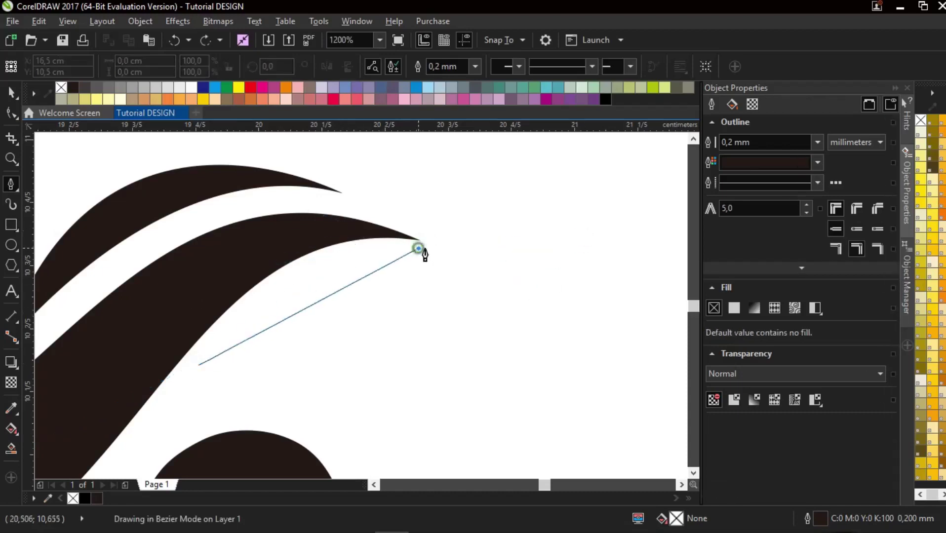
left_click_drag(419, 249, 578, 233)
double_click(419, 248)
mouse_move(200, 365)
left_mouse_down()
mouse_move(288, 356)
mouse_move(308, 278)
mouse_move(290, 287)
left_mouse_up()
left_click(83, 498)
right_click(74, 499)
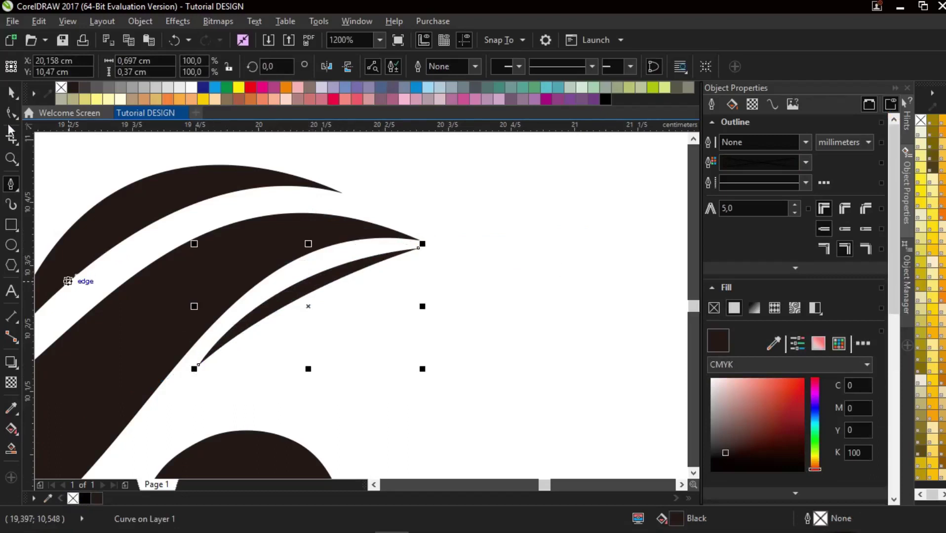
Extend the lower end of the thin crescent under the wave's tip and bend its edges to follow the wave
left_click(11, 113)
left_click_drag(199, 366, 159, 421)
left_click_drag(259, 267, 261, 240)
left_click_drag(249, 343, 318, 264)
left_click(408, 316)
scroll(406, 328, "down", 4)
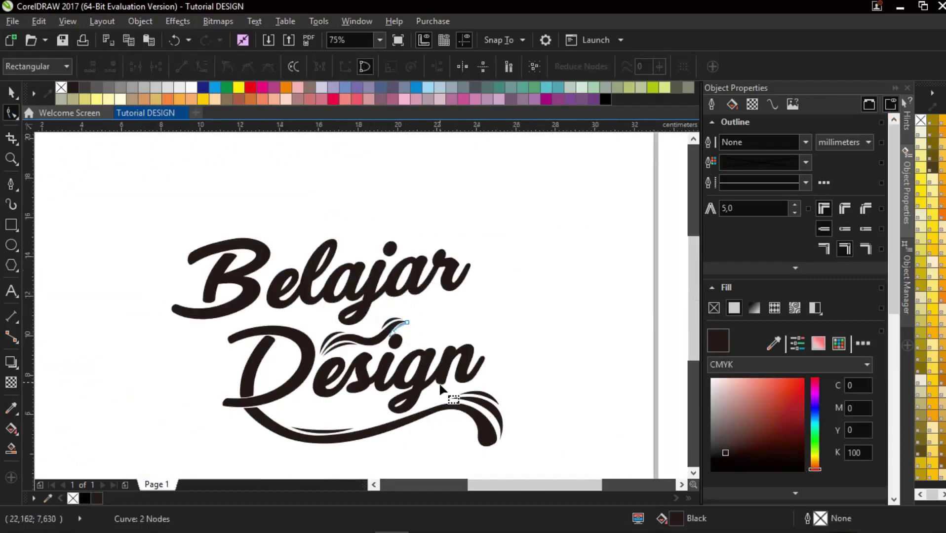
Draw a closed crescent outline about 2.1 by 1.1 cm along the inner side of the swash's curl
scroll(488, 445, "up", 2)
left_click(10, 184)
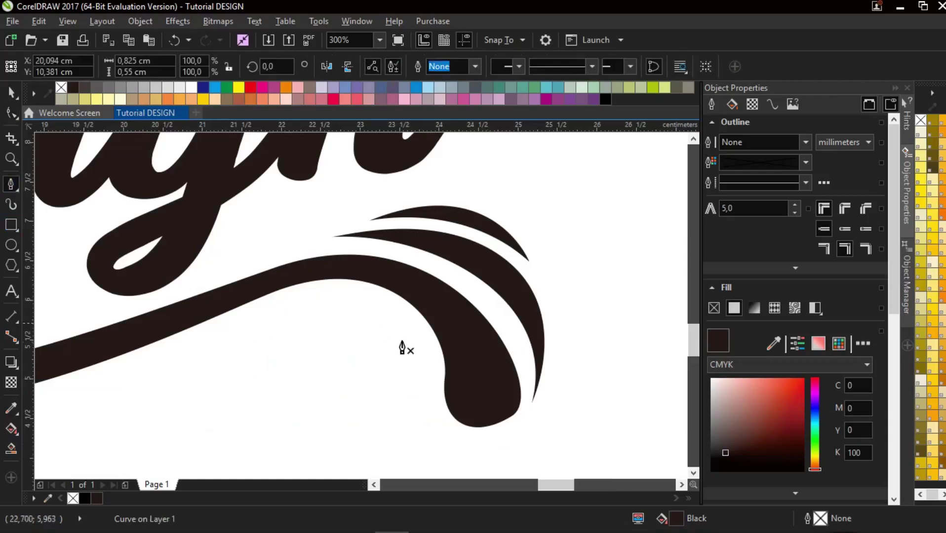
scroll(402, 342, "up", 1)
left_click(141, 256)
left_click(381, 345)
key("ctrl+z")
left_click_drag(473, 418, 480, 464)
scroll(463, 310, "down", 3)
scroll(465, 310, "up", 1)
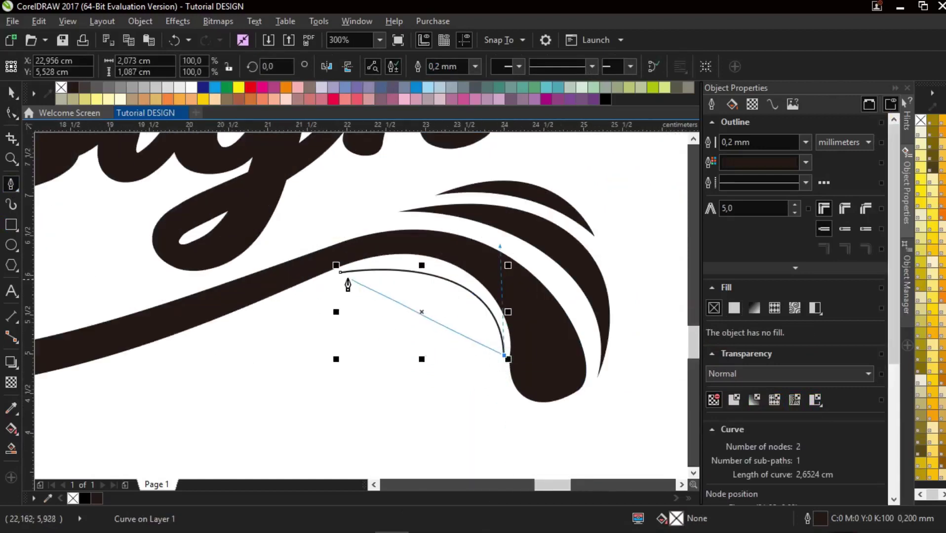
left_click_drag(457, 267, 458, 267)
Reshape the inner crescent's edges to follow the swash's curl and fill it black with no outline
key("F10")
scroll(327, 261, "up", 1)
left_click(355, 284)
left_click_drag(589, 272, 533, 269)
left_click_drag(666, 233, 642, 177)
left_click_drag(545, 274, 560, 230)
scroll(506, 368, "down", 2)
scroll(507, 371, "up", 1)
left_click(96, 498)
right_click(73, 498)
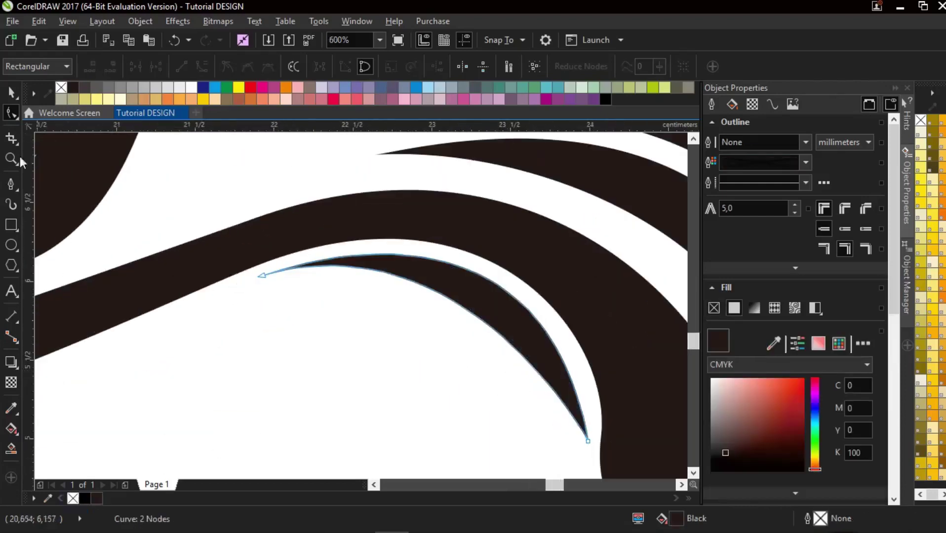
Rotate the short uppermost crescent above the swash's curl slightly to align it with the crescent below
left_click(11, 93)
left_click(236, 374)
scroll(292, 363, "down", 3)
scroll(319, 366, "up", 2)
left_click_drag(416, 230, 409, 234)
left_click_drag(416, 183, 399, 187)
scroll(334, 352, "up", 2)
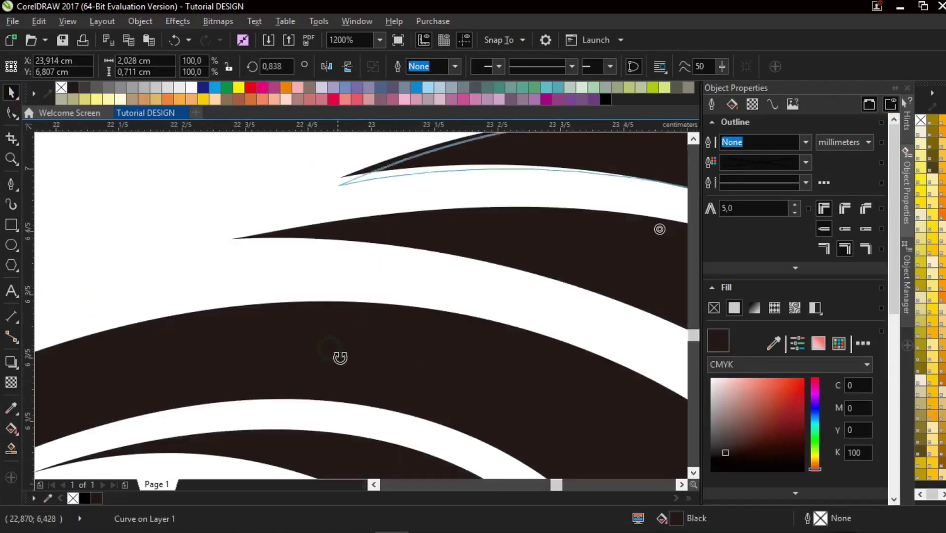
scroll(493, 178, "down", 1)
scroll(494, 179, "down", 1)
scroll(577, 152, "up", 1)
Fine-tune the position and angle of the uppermost crescent with small moves and rotations, and deselect it
left_click(511, 214)
left_click_drag(603, 167, 600, 157)
left_click_drag(513, 194, 506, 188)
left_click(506, 191)
left_click_drag(598, 160, 596, 159)
mouse_move(484, 184)
left_mouse_down()
mouse_move(477, 183)
mouse_move(503, 185)
left_mouse_up()
left_click(654, 235)
scroll(448, 252, "down", 1)
scroll(509, 250, "down", 5)
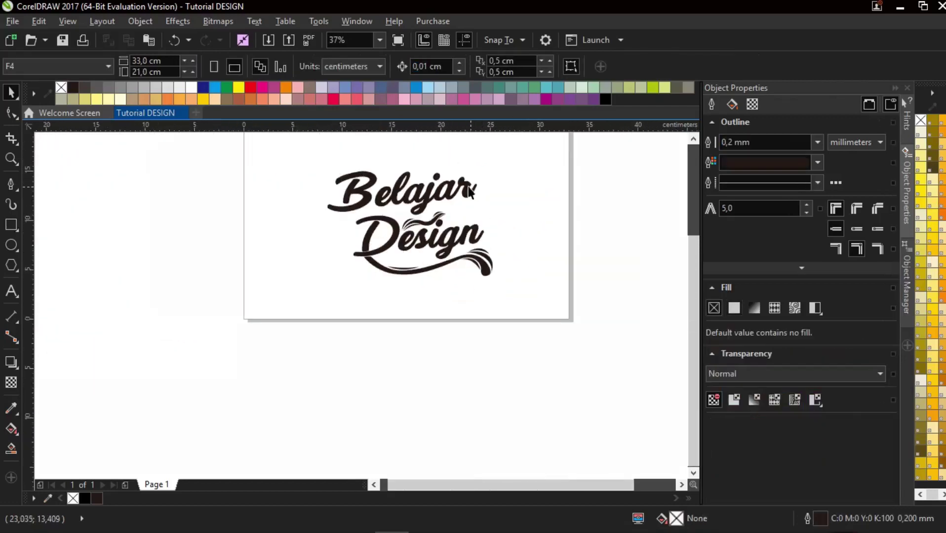
Draw a closed wave outline about 5.7 by 1.9 cm from the j's dot over "ar" in "Belajar", curling upward past the r
scroll(471, 192, "up", 3)
scroll(476, 326, "down", 1)
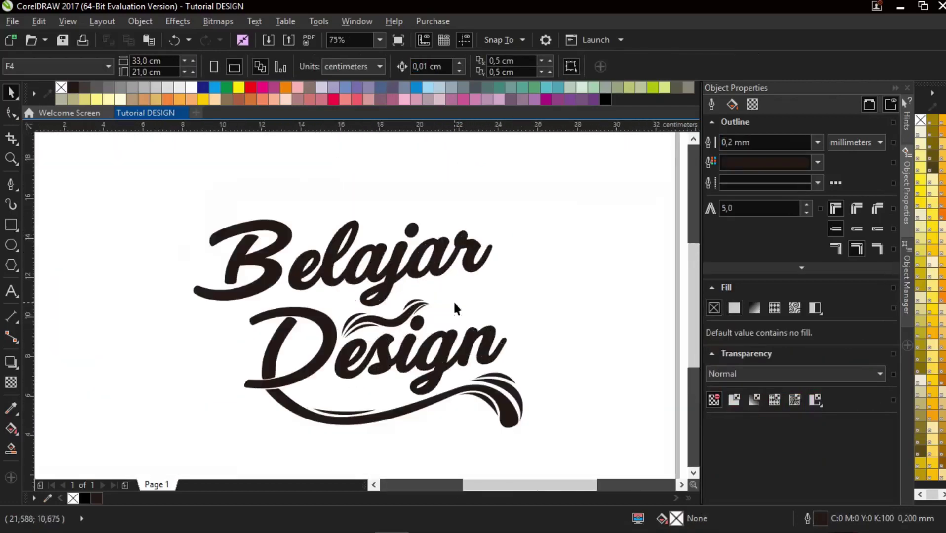
scroll(484, 207, "up", 2)
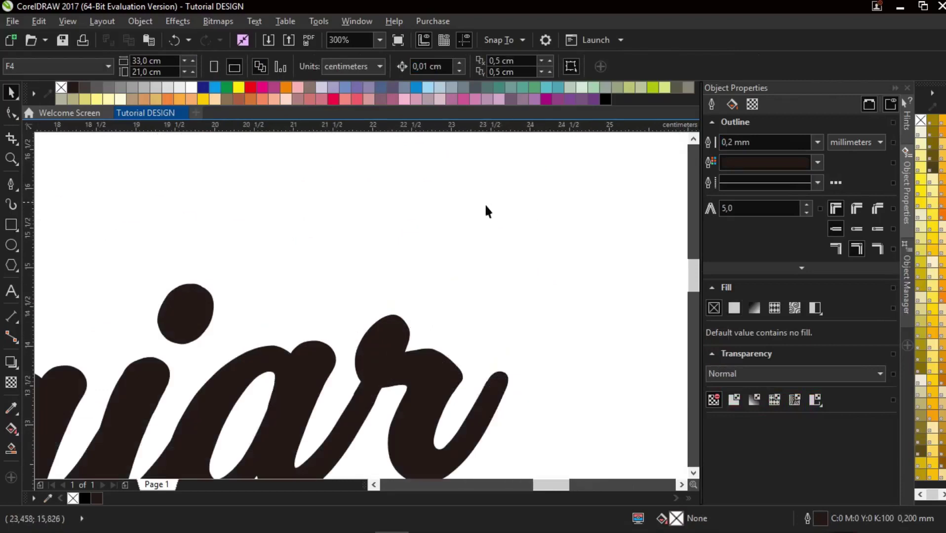
scroll(489, 316, "down", 2)
scroll(411, 237, "up", 2)
left_click(11, 185)
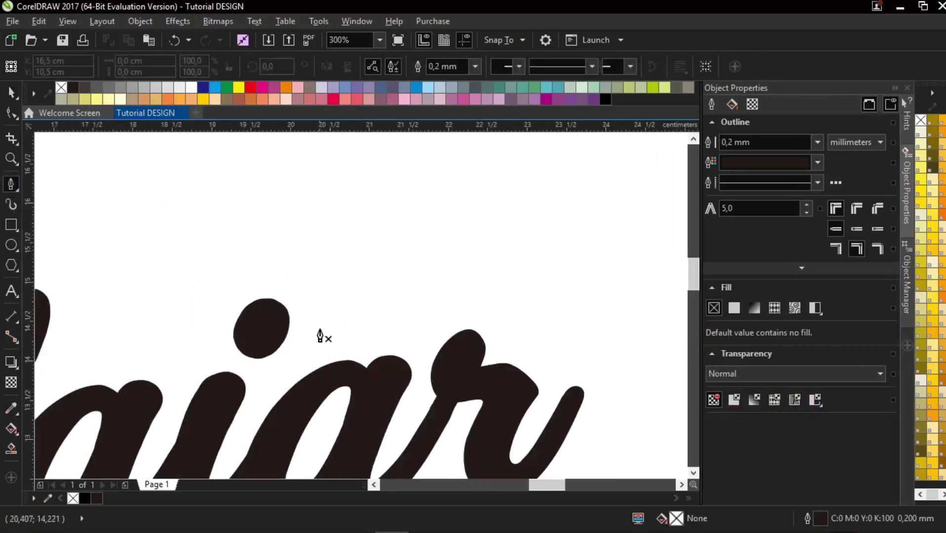
left_click_drag(554, 319, 645, 396)
scroll(646, 397, "down", 2)
scroll(667, 405, "up", 2)
scroll(558, 367, "down", 2)
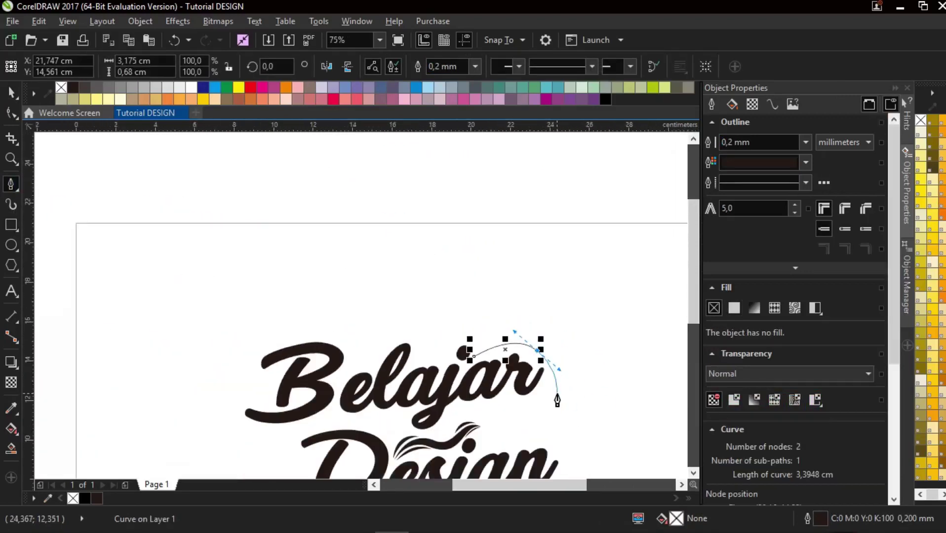
scroll(558, 392, "up", 2)
left_click_drag(519, 393, 499, 411)
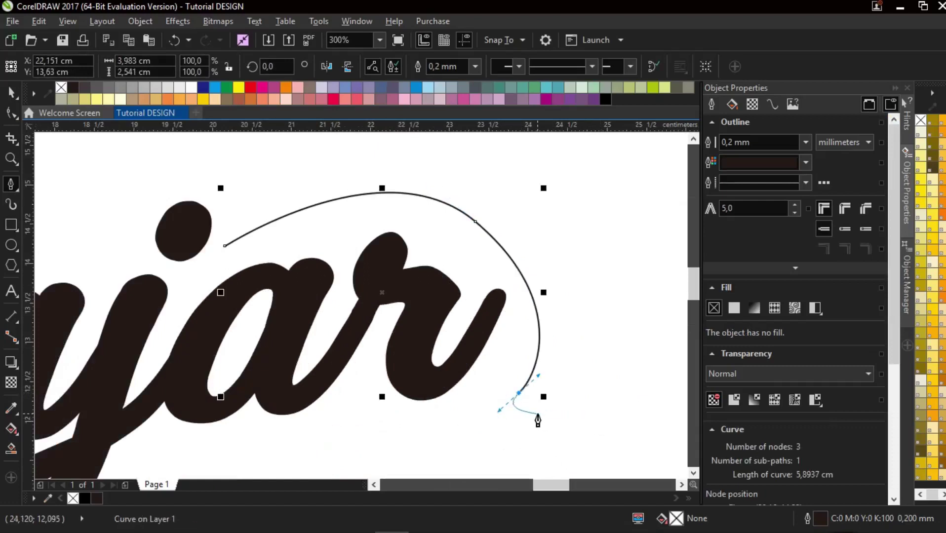
key("ctrl+z")
mouse_move(670, 158)
left_mouse_down()
mouse_move(671, 144)
mouse_move(656, 171)
mouse_move(654, 157)
left_mouse_up()
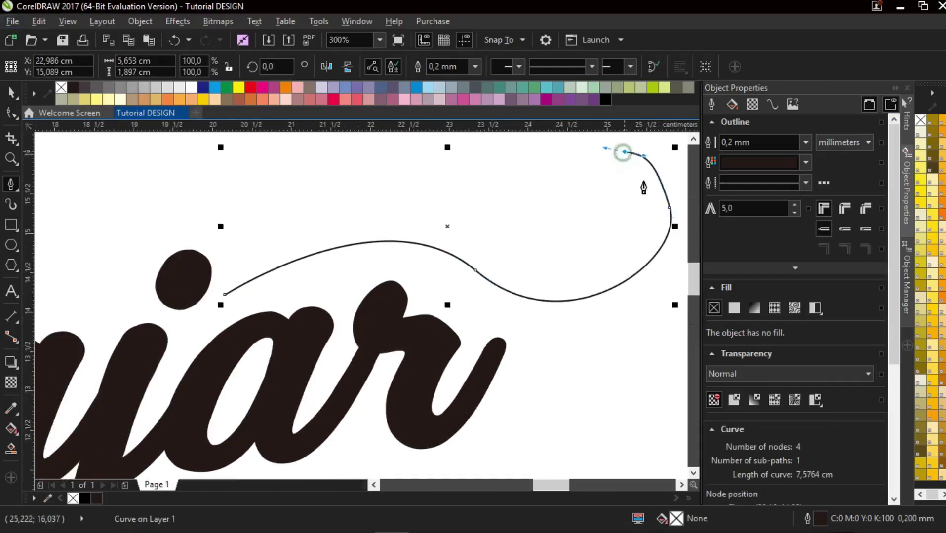
left_click(223, 296)
Reshape the wave's nodes and curves into a slim S-shaped stroke that tapers toward both ends
key("F10")
left_click_drag(550, 268, 629, 241)
left_click(624, 230)
left_click_drag(522, 389, 470, 353)
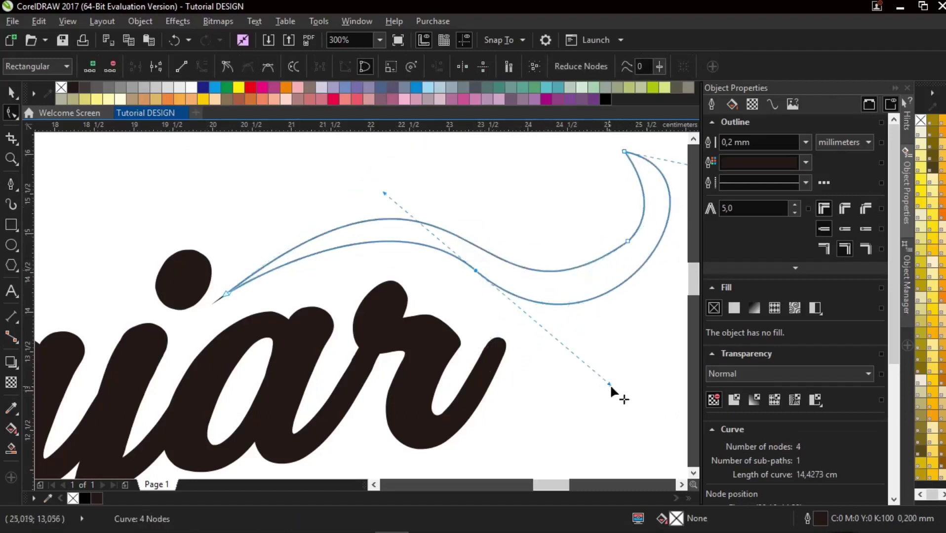
left_click_drag(609, 384, 605, 354)
left_click_drag(624, 152, 612, 156)
scroll(541, 230, "down", 1)
scroll(634, 204, "up", 2)
Refine the wave's outer edge and the tip of its curl, and fill it black with no outline
left_click_drag(639, 210, 607, 275)
scroll(509, 297, "down", 1)
left_click_drag(512, 449, 524, 469)
left_click(541, 390)
left_click_drag(536, 338, 536, 350)
left_click_drag(378, 461, 430, 446)
left_click_drag(621, 308, 625, 320)
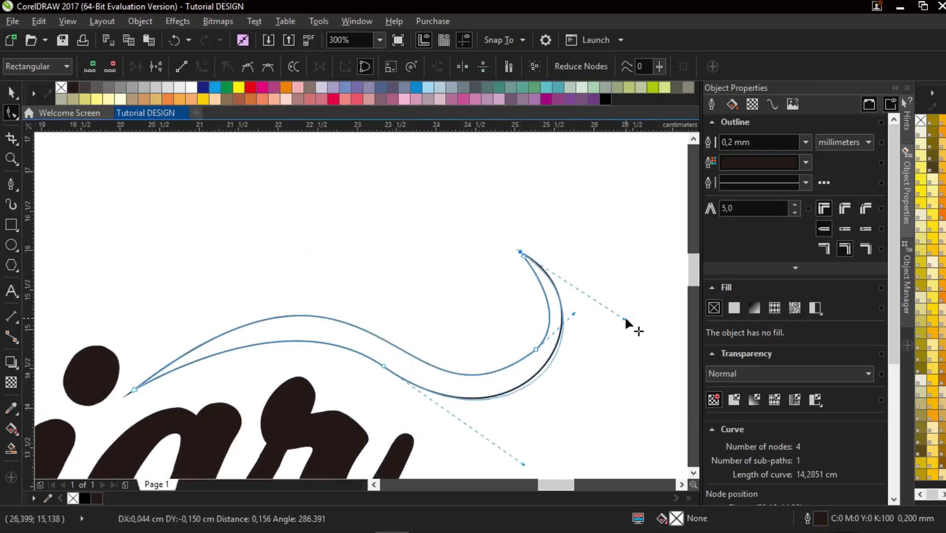
left_click(96, 499)
right_click(74, 499)
Draw a crescent about 2.8 by 1.3 cm above the arch beside the j's dot and fill it black with no outline
scroll(204, 372, "down", 3)
scroll(309, 353, "up", 2)
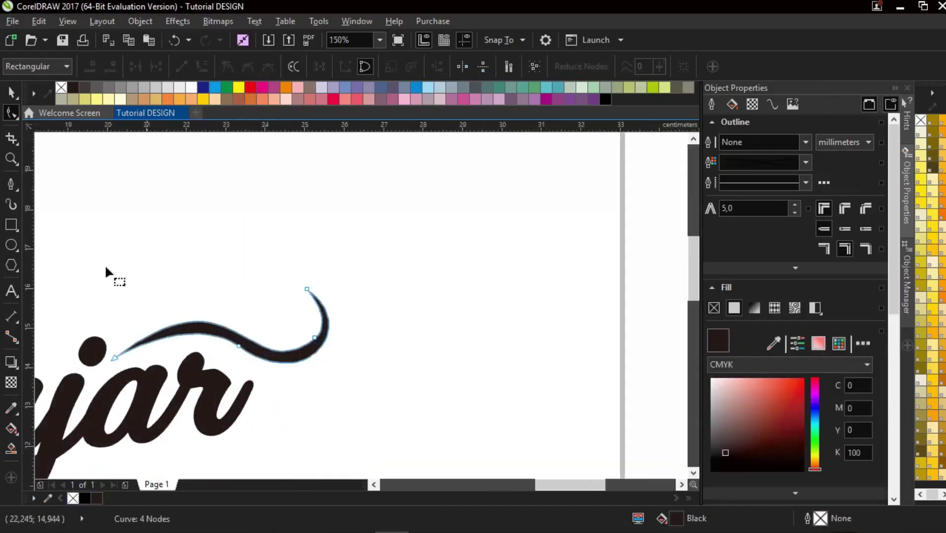
left_click(11, 183)
scroll(114, 353, "up", 2)
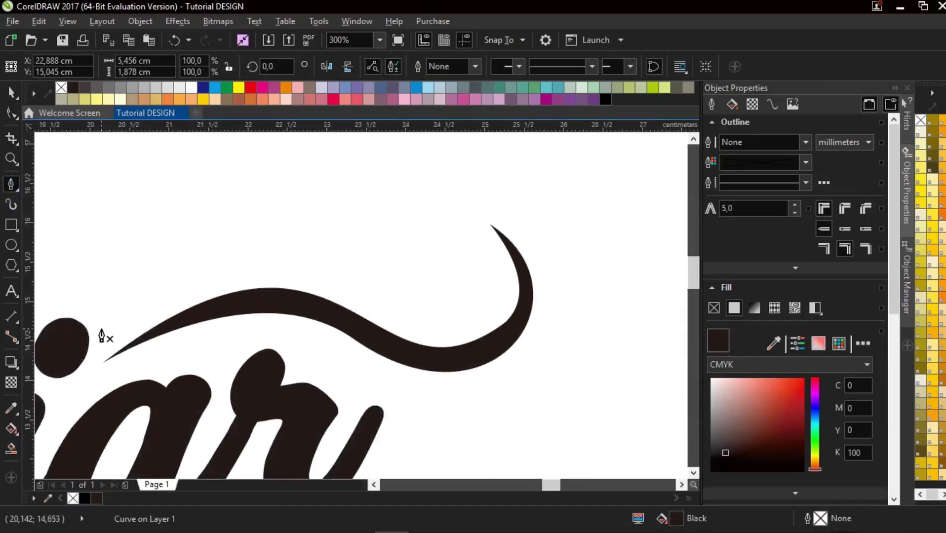
scroll(102, 336, "up", 2)
left_click(95, 364)
left_click_drag(531, 212, 675, 291)
scroll(513, 232, "down", 4)
scroll(355, 219, "up", 2)
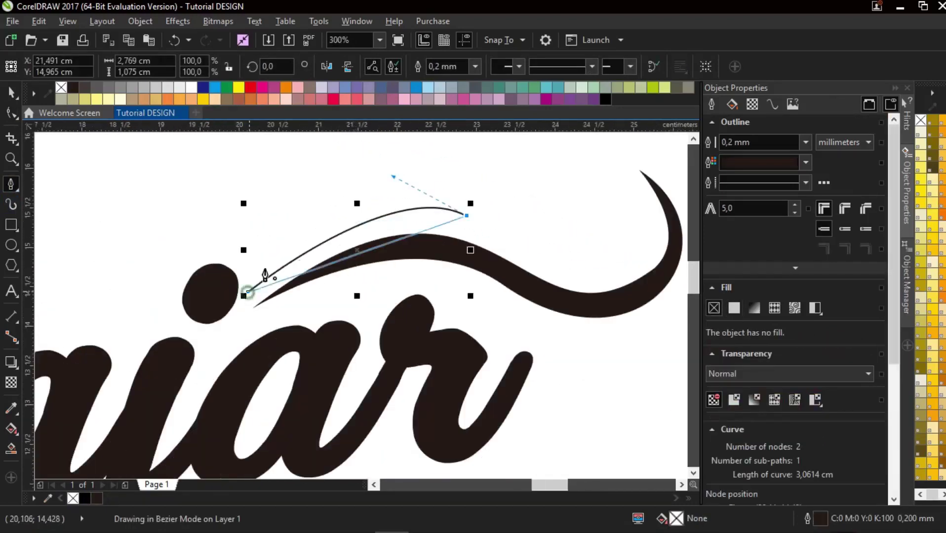
scroll(417, 168, "up", 1)
left_click_drag(411, 170, 411, 171)
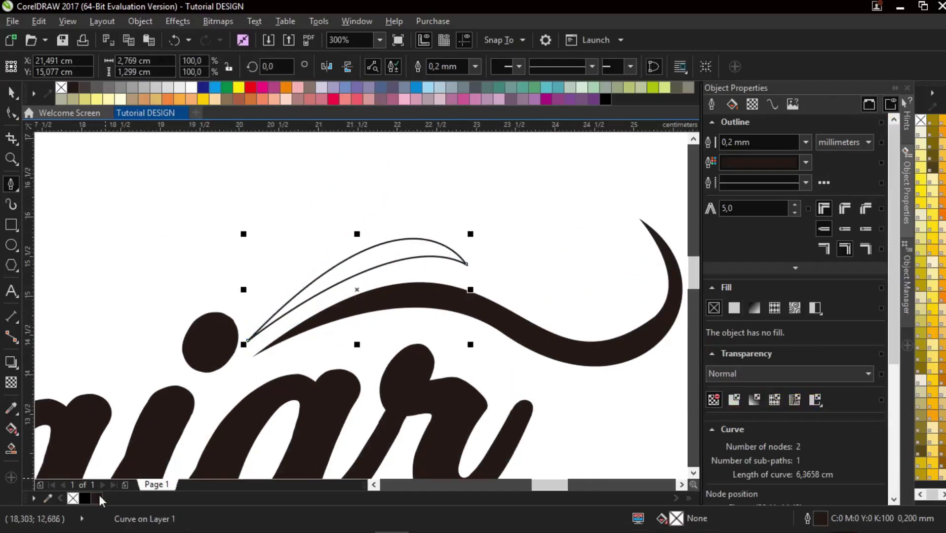
left_click(97, 498)
right_click(73, 499)
Try to smooth the inner bend of the wave's curl by adjusting its node
scroll(405, 363, "down", 1)
scroll(543, 336, "up", 2)
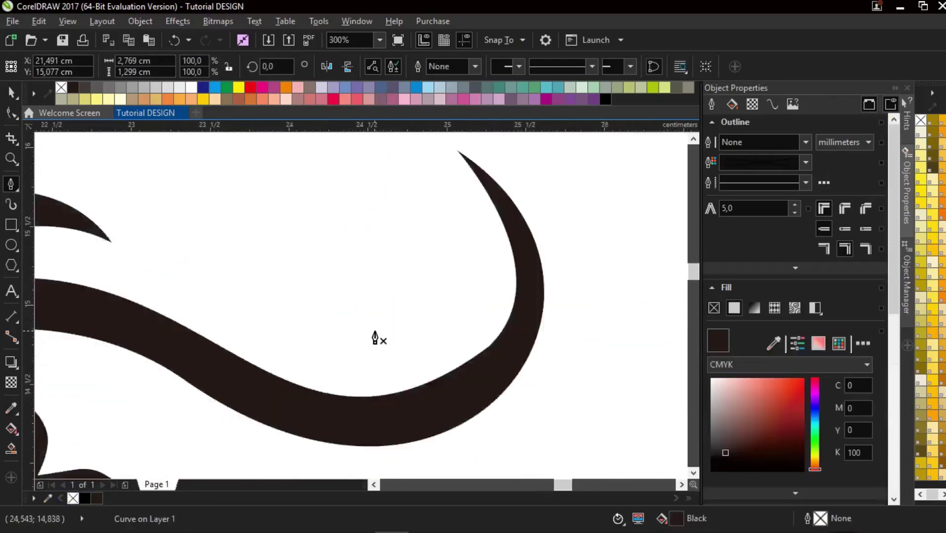
key("space")
key("F10")
mouse_move(488, 347)
left_mouse_down()
mouse_move(487, 360)
mouse_move(486, 351)
left_mouse_up()
double_click(485, 350)
key("ctrl+z")
left_click_drag(562, 277, 542, 280)
left_click(577, 278)
mouse_move(486, 350)
left_mouse_down()
mouse_move(479, 355)
mouse_move(486, 350)
left_mouse_up()
scroll(473, 281, "down", 1)
scroll(394, 401, "up", 1)
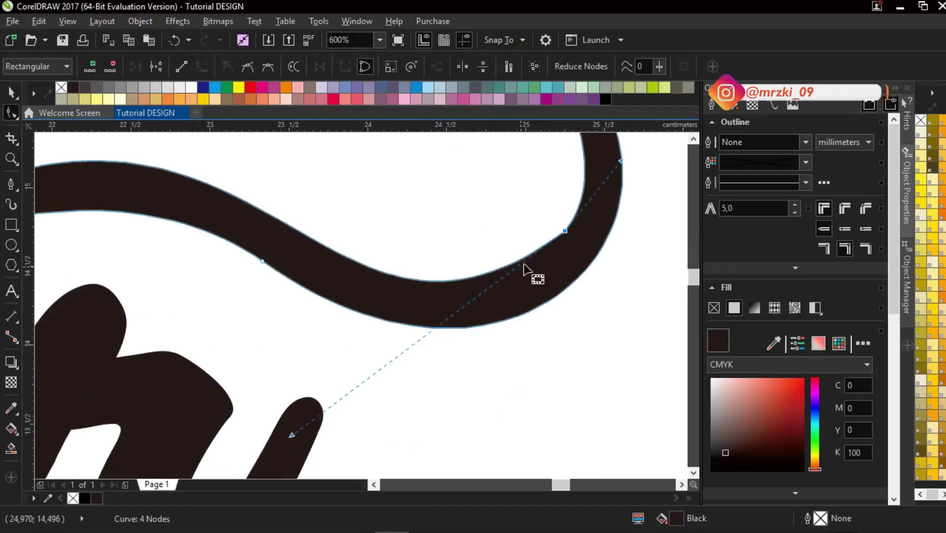
key("space")
scroll(383, 330, "down", 2)
scroll(424, 321, "up", 1)
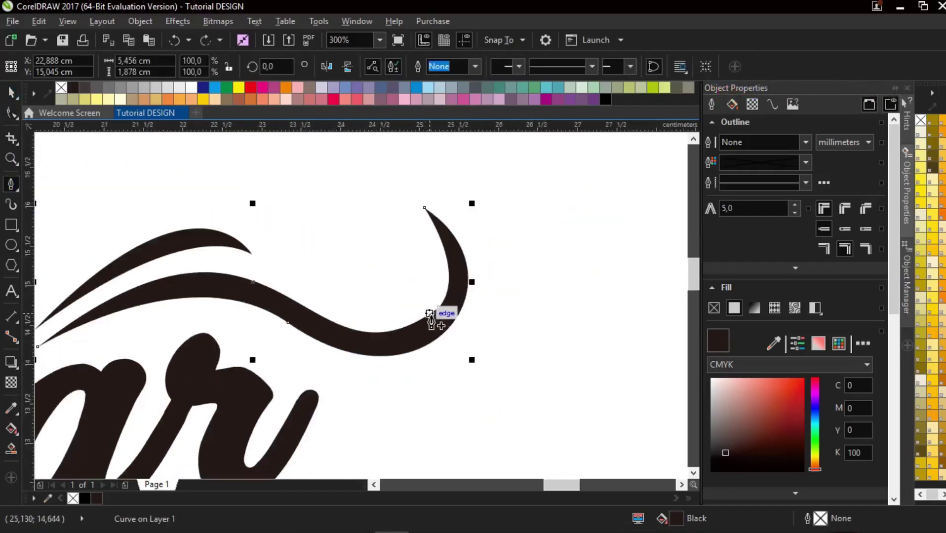
Draw a narrow crescent about 0.8 by 1.5 cm along the outer side of the wave's curl and fill it black with no outline
scroll(430, 281, "up", 1)
scroll(270, 308, "down", 2)
scroll(412, 274, "up", 1)
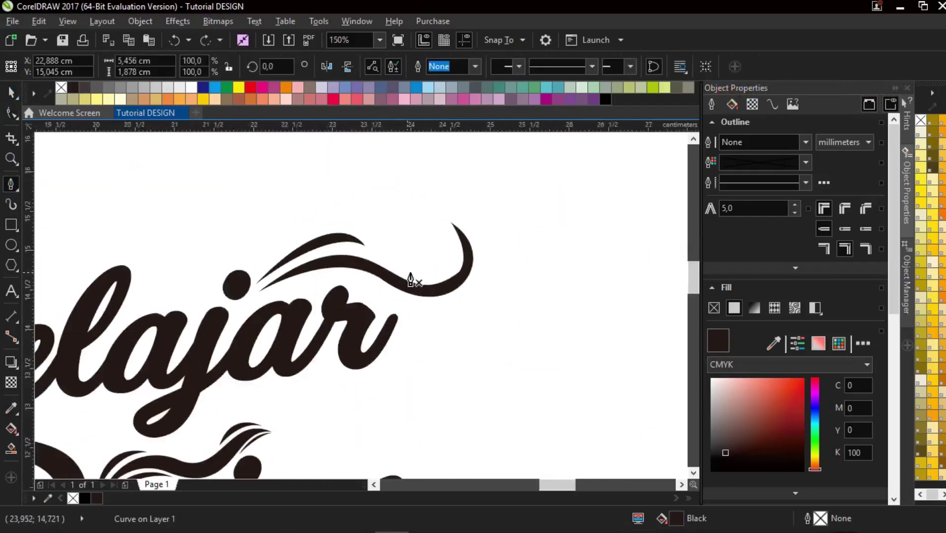
scroll(573, 190, "up", 1)
scroll(573, 190, "up", 1)
left_click(504, 186)
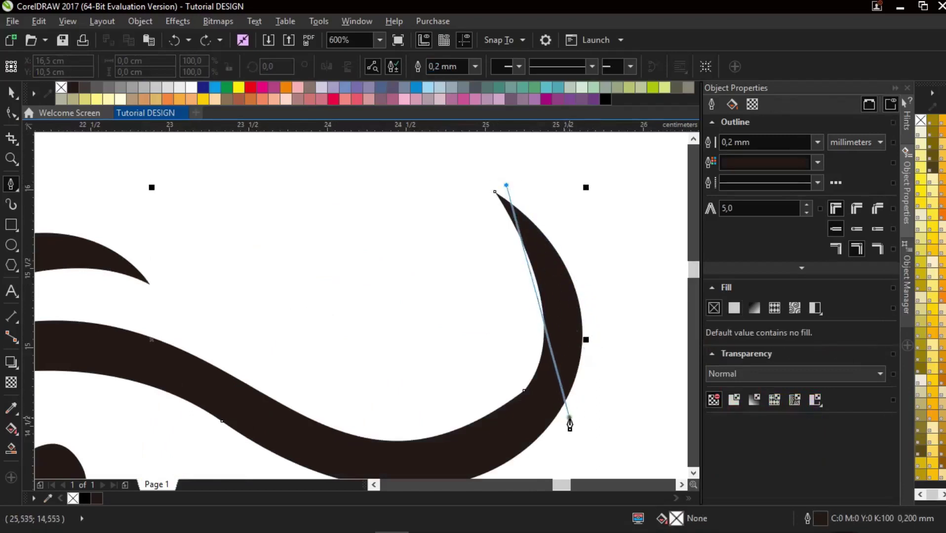
mouse_move(568, 420)
left_mouse_down()
mouse_move(451, 464)
mouse_move(460, 465)
left_mouse_up()
left_click(568, 336, "alt")
scroll(554, 327, "down", 2)
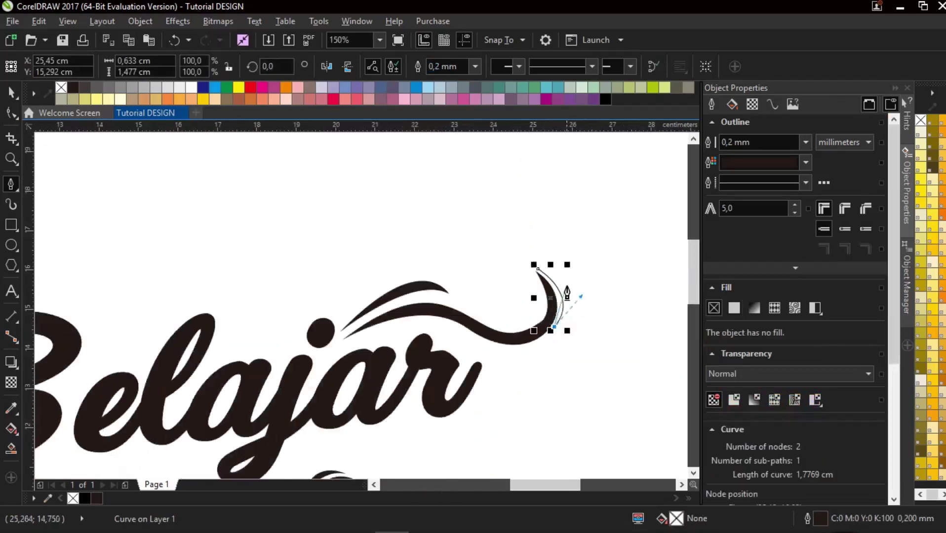
scroll(566, 292, "up", 1)
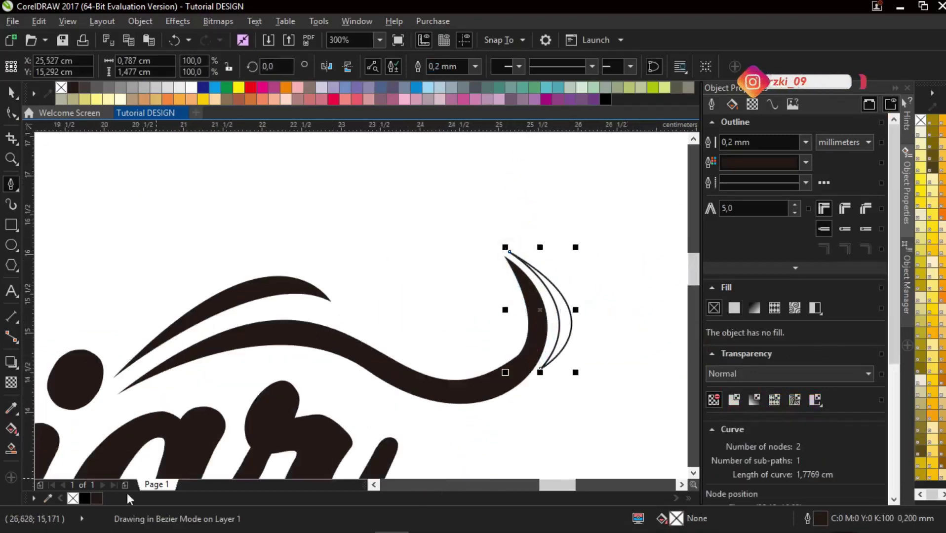
left_click(85, 498)
right_click(72, 498)
Draw a short black crescent without outline, about 1.3 by 1.1 cm, above the start of the crescent beside the j's dot
scroll(203, 356, "down", 3)
scroll(203, 355, "up", 4)
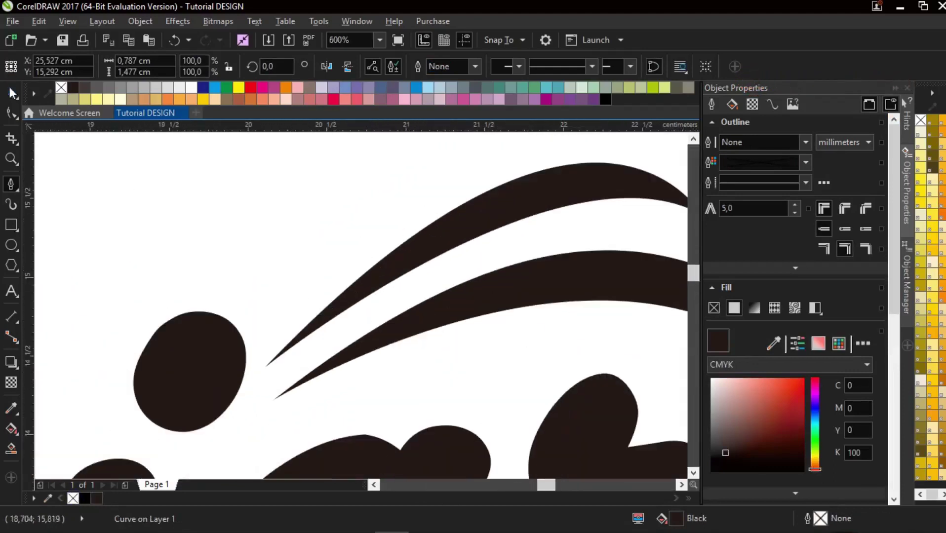
left_click(267, 340)
left_click_drag(471, 170, 542, 158)
left_click(267, 341)
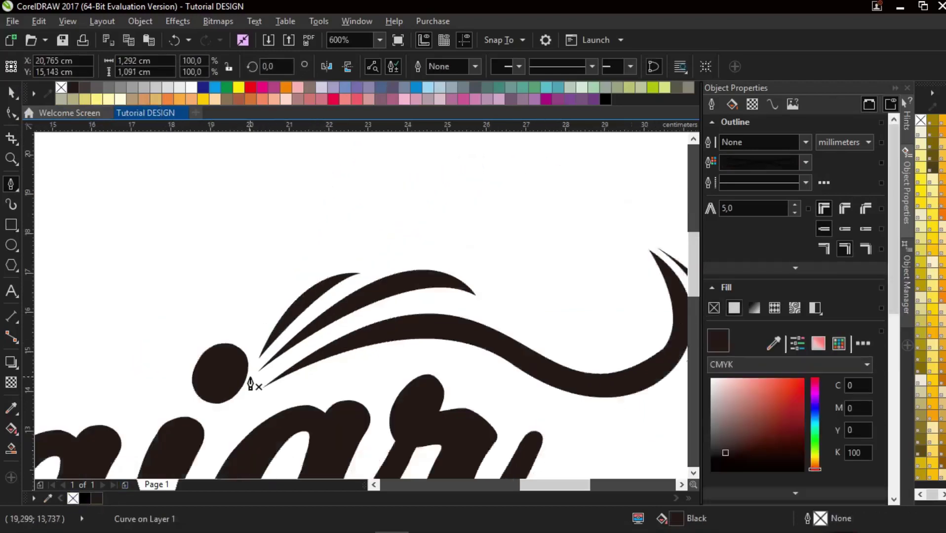
Deselect the short crescent and examine the whole lettering with its accent strokes
scroll(334, 366, "down", 3)
scroll(356, 397, "up", 1)
scroll(190, 422, "up", 1)
scroll(204, 413, "down", 1)
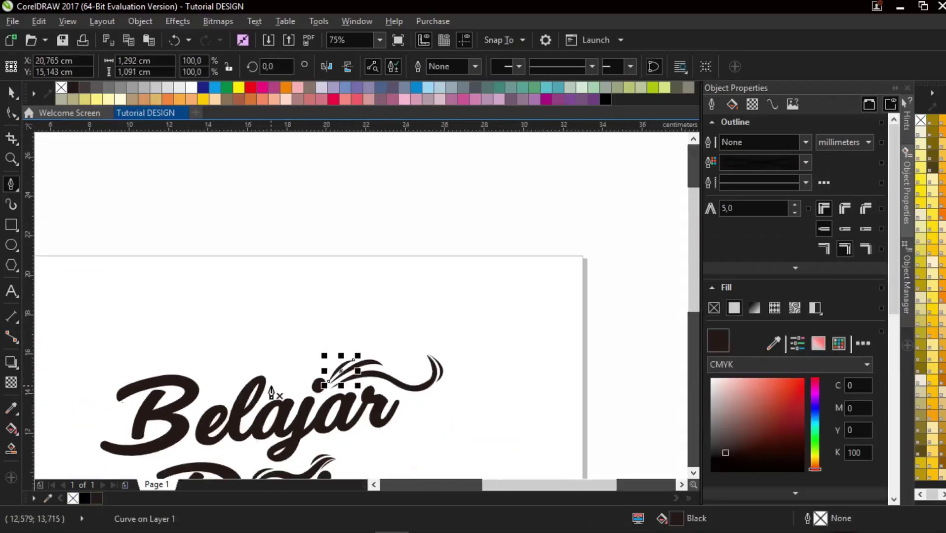
scroll(271, 341, "down", 1)
scroll(273, 413, "up", 1)
left_click(12, 93)
key("F4")
left_click(127, 377)
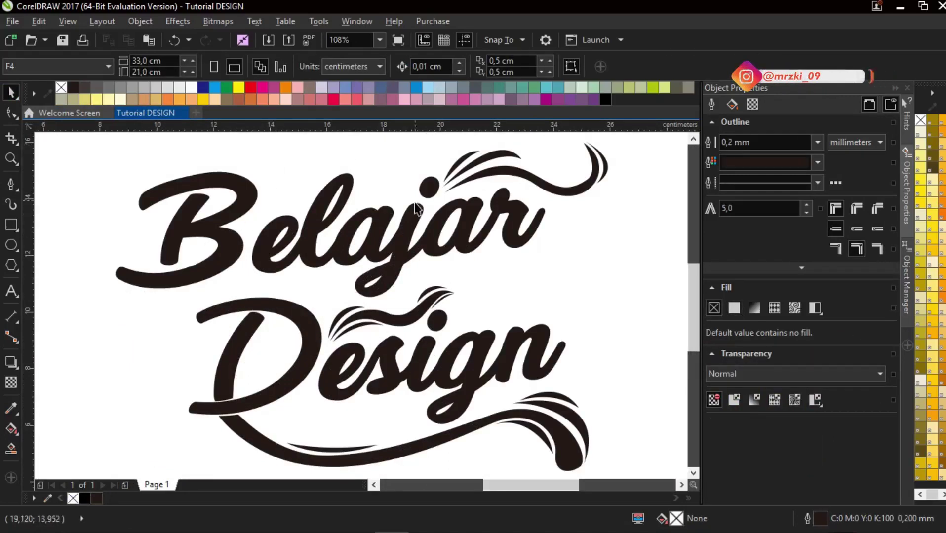
scroll(469, 299, "down", 1)
scroll(391, 165, "up", 1)
scroll(431, 375, "up", 1)
Draw a crescent about 1.8 by 1.1 cm over the B's upper bowl and fill it black with no outline
left_click(12, 184)
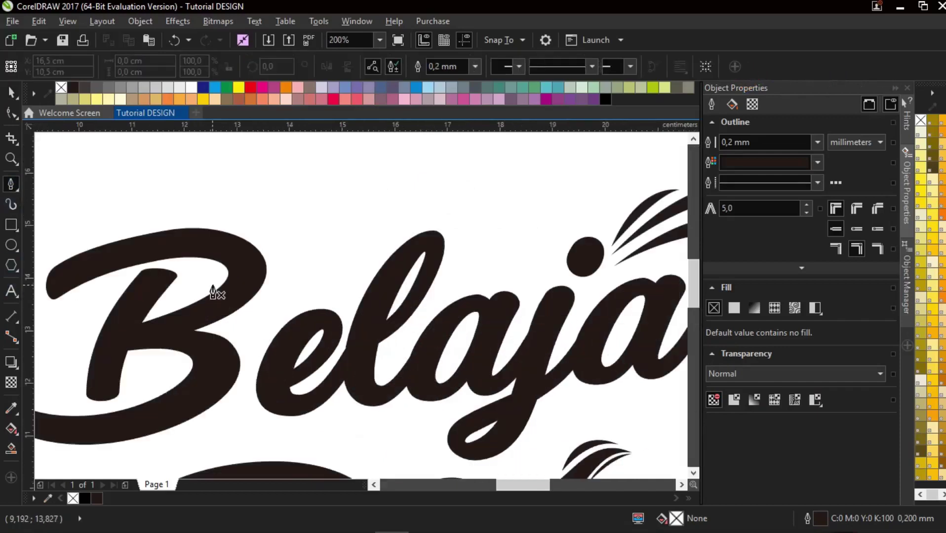
scroll(154, 274, "up", 1)
scroll(188, 298, "down", 2)
scroll(259, 276, "up", 2)
scroll(228, 274, "down", 2)
scroll(218, 272, "up", 1)
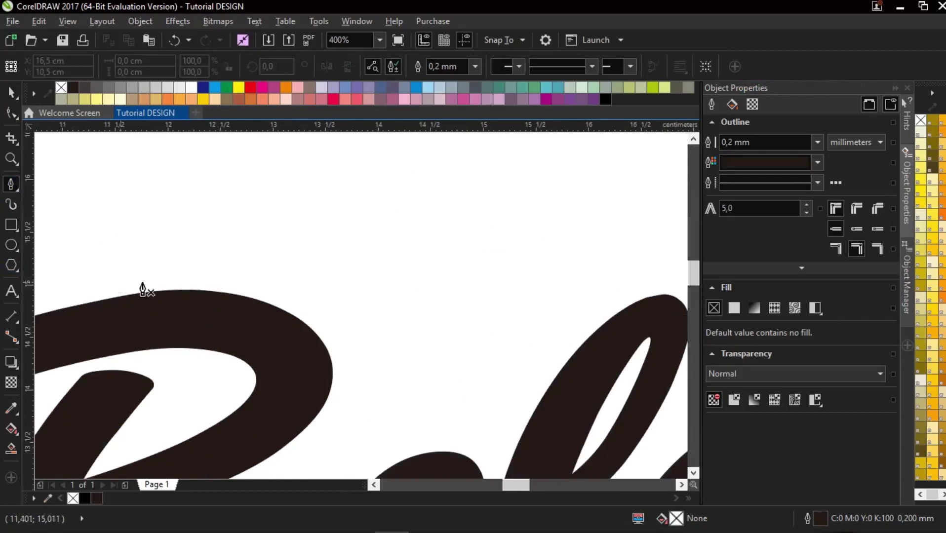
left_click_drag(342, 381, 312, 459)
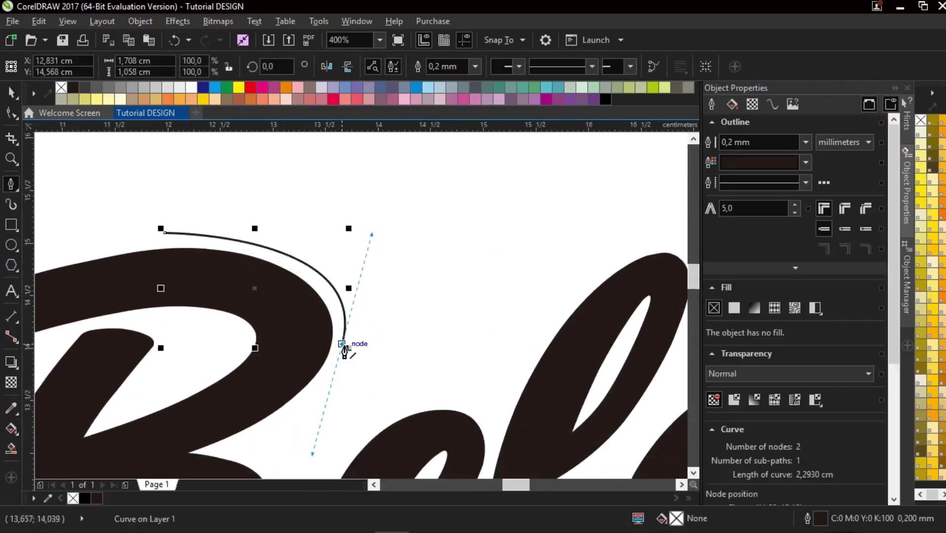
key("ctrl+z")
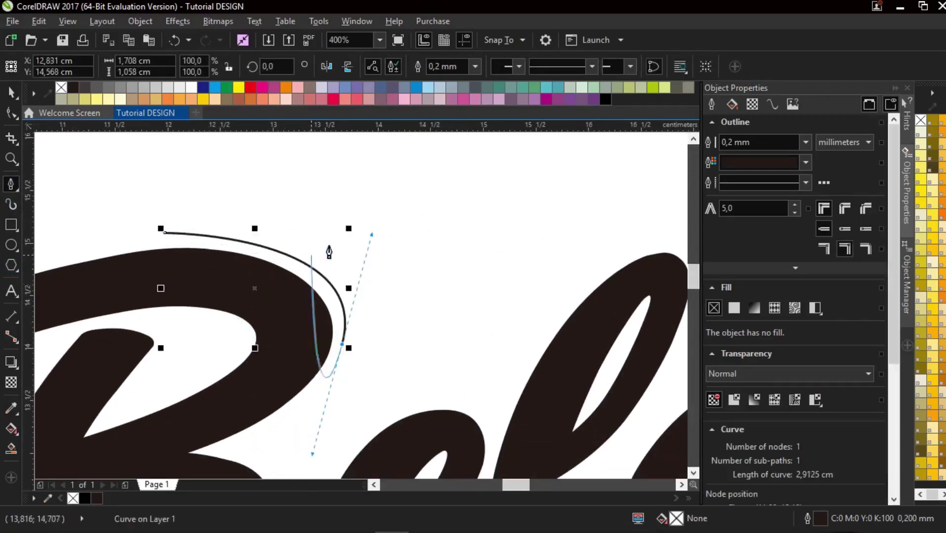
left_click_drag(427, 209, 425, 208)
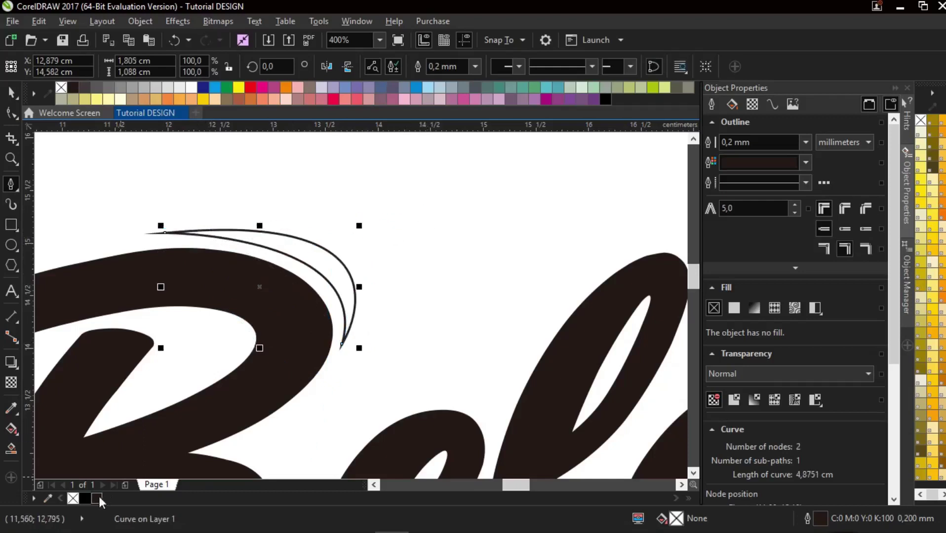
left_click(97, 499)
scroll(299, 399, "down", 1)
scroll(323, 395, "up", 1)
Draw a second crescent about 0.6 by 1.4 cm outside the first one on the B's bowl and fill it black with no outline
left_click(311, 240)
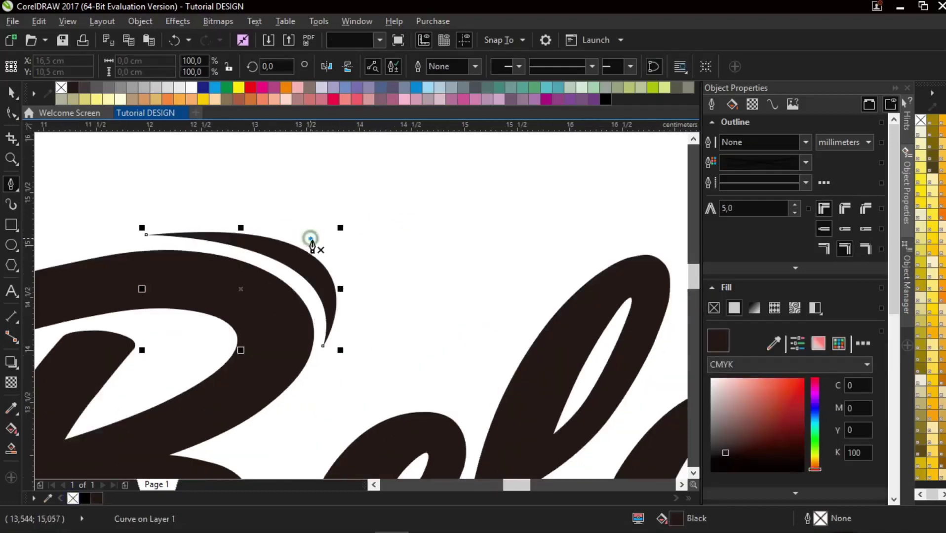
left_click_drag(300, 387, 203, 440)
left_click_drag(310, 197, 450, 256)
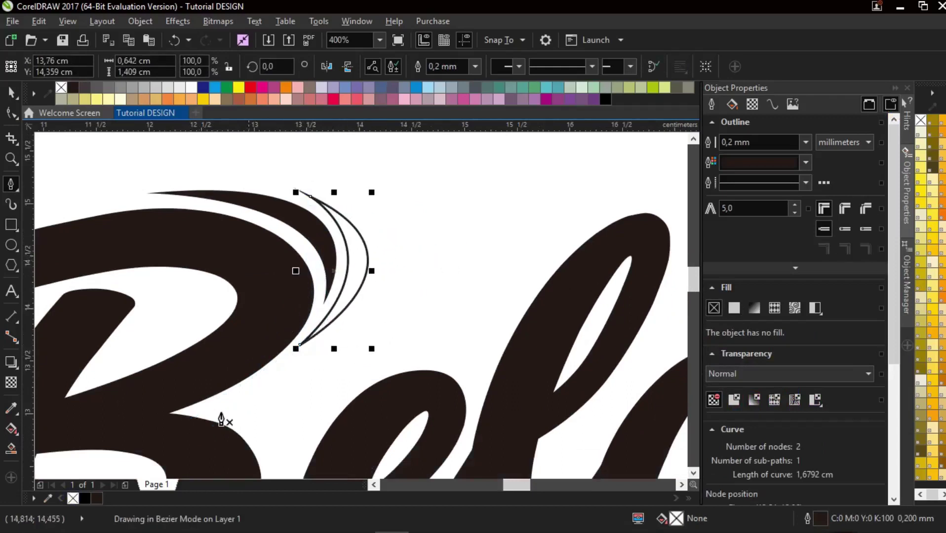
left_click(97, 498)
right_click(73, 499)
scroll(309, 385, "down", 1)
scroll(295, 421, "up", 1)
scroll(331, 318, "down", 2)
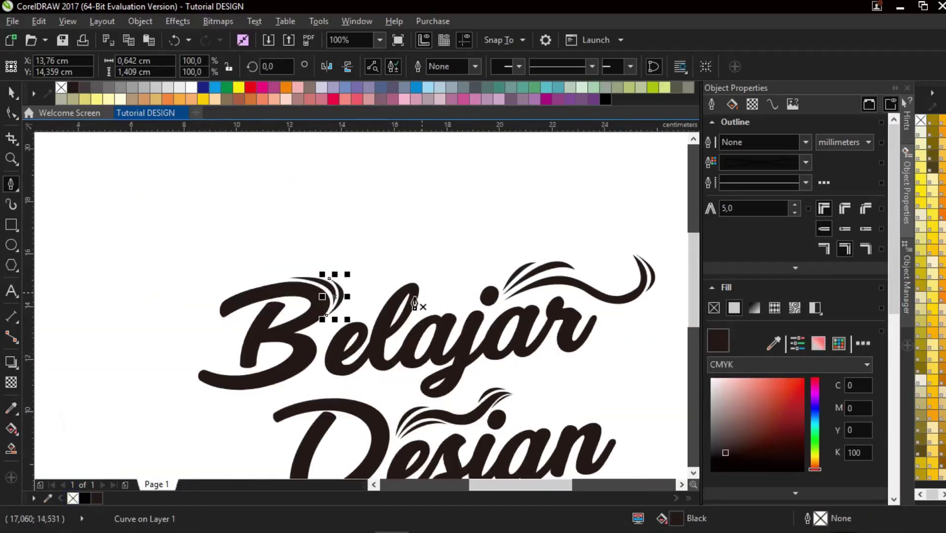
Draw a thin crescent about 2.3 by 0.4 cm beneath the inner crescent of the bottom swash and fill it black with no outline
scroll(469, 376, "down", 1)
scroll(424, 409, "up", 2)
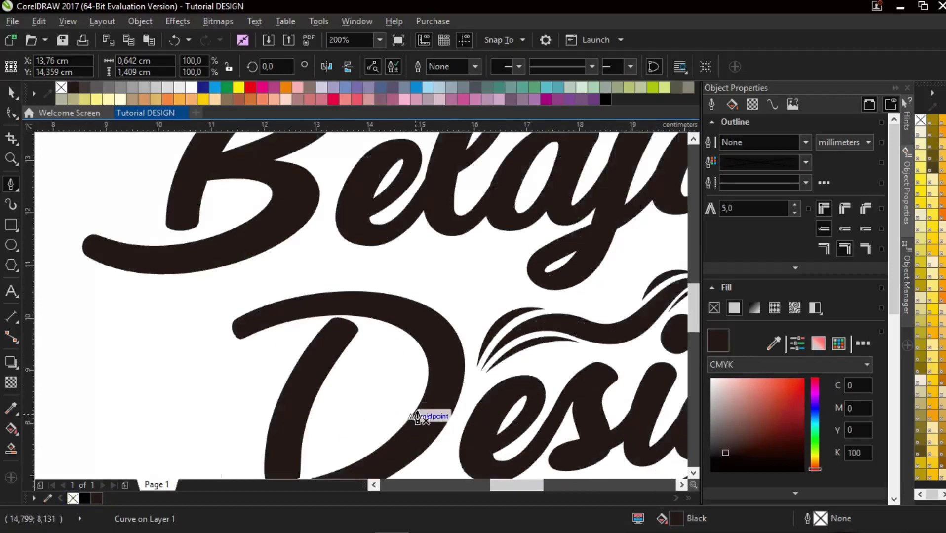
scroll(395, 346, "down", 2)
scroll(374, 265, "up", 2)
scroll(363, 270, "down", 2)
scroll(449, 345, "down", 1)
scroll(306, 329, "up", 3)
scroll(459, 289, "down", 1)
scroll(460, 287, "up", 1)
left_click(166, 230)
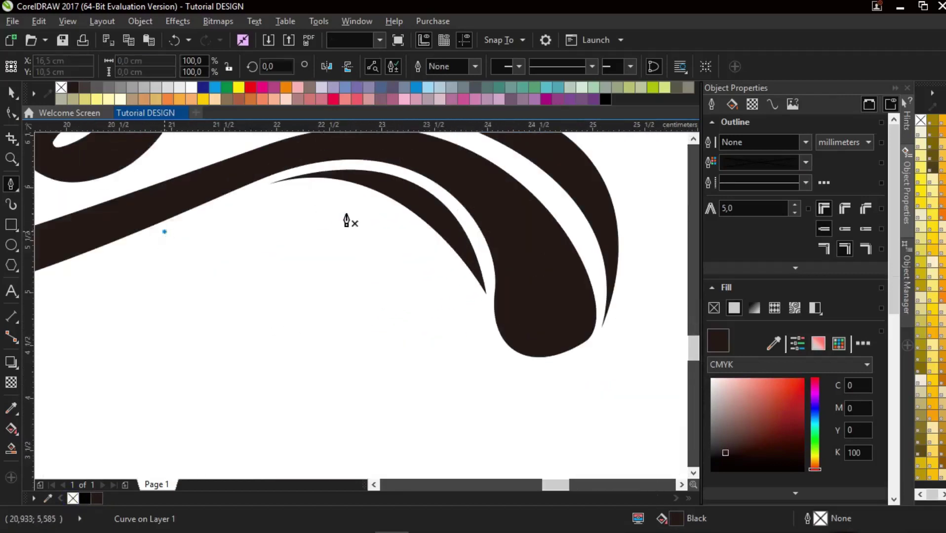
left_click_drag(409, 230, 485, 320)
double_click(410, 231)
left_click_drag(165, 231, 356, 174)
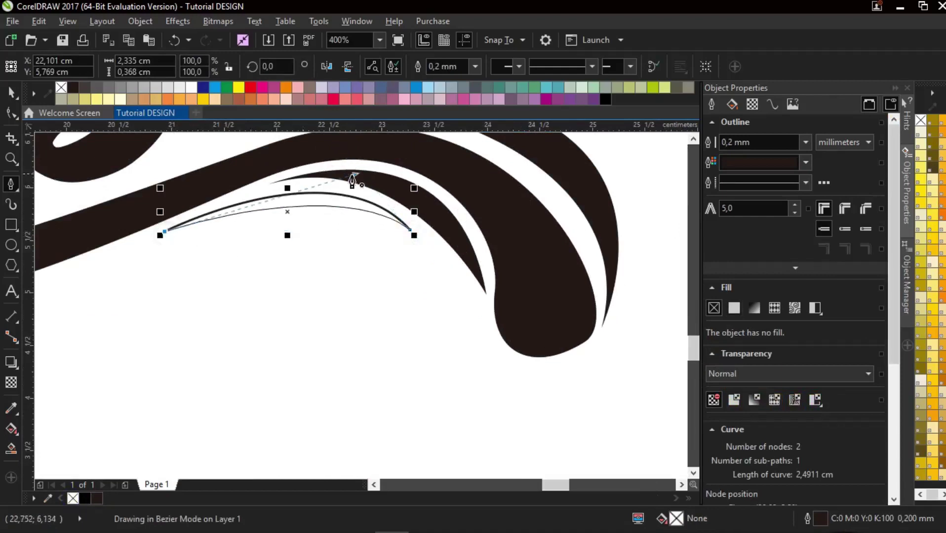
left_click(97, 498)
right_click(73, 499)
Draw a crescent about 1.8 by 1.2 cm over the upper bowl of the D and fill it black with no outline
scroll(282, 357, "down", 1)
scroll(344, 341, "down", 2)
scroll(231, 281, "up", 2)
scroll(231, 281, "down", 1)
scroll(209, 303, "up", 1)
scroll(277, 375, "down", 2)
scroll(147, 236, "up", 3)
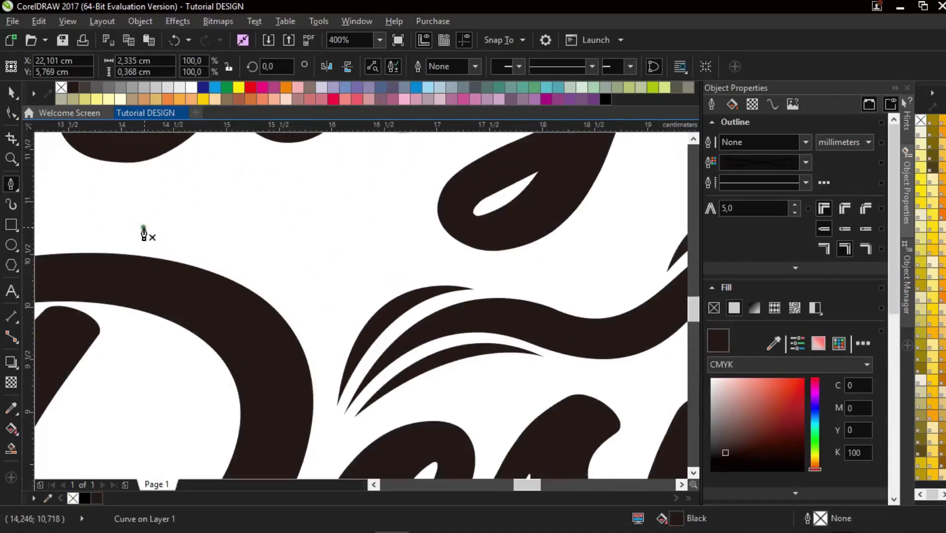
left_click(143, 228)
left_click_drag(326, 356, 337, 453)
left_click_drag(353, 232, 372, 234)
left_click(97, 498)
right_click(74, 499)
Draw a crescent about 2.5 by 0.5 cm above the top stroke of the D and fill it black
scroll(266, 402, "down", 3)
scroll(240, 387, "up", 2)
scroll(379, 410, "up", 1)
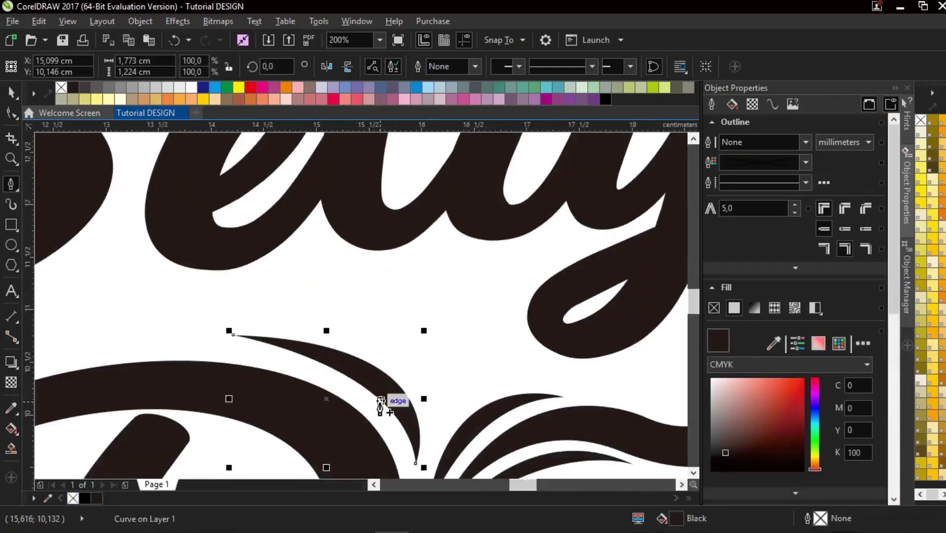
left_click(77, 352)
left_click_drag(342, 335, 437, 384)
left_click_drag(77, 352, 209, 323)
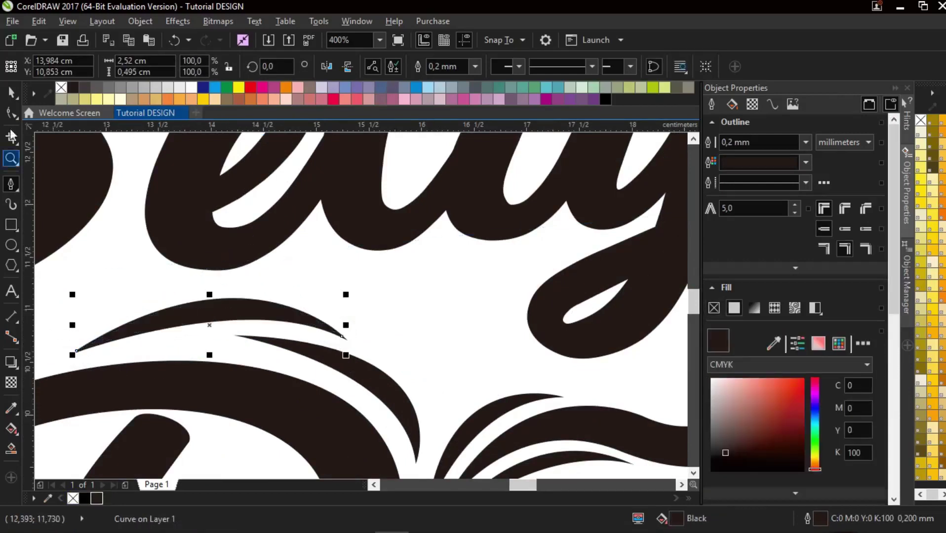
key("space")
left_click(460, 289)
Draw a crescent about 1.4 by 1.2 cm outside the existing accent strokes on the D's bowl and fill it black
scroll(412, 371, "down", 3)
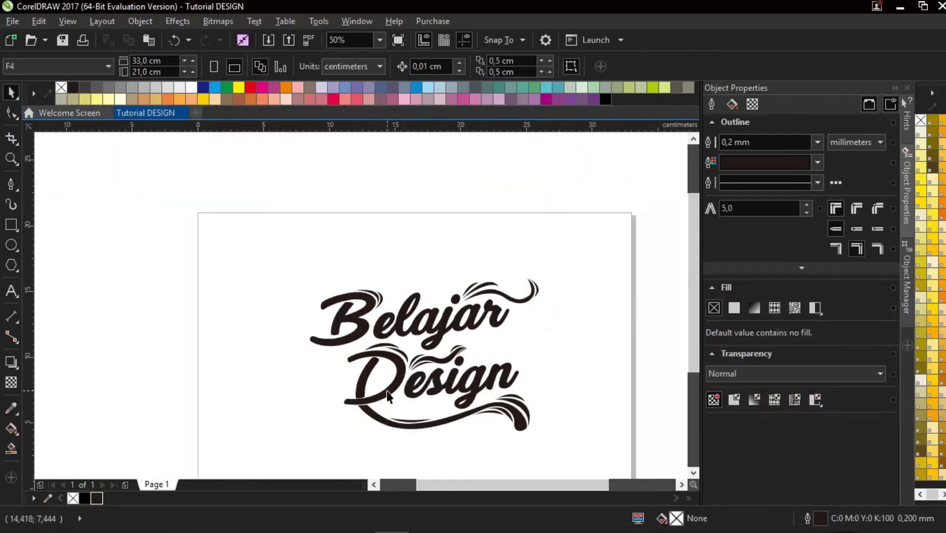
scroll(413, 378, "up", 2)
key("space")
scroll(115, 220, "down", 1)
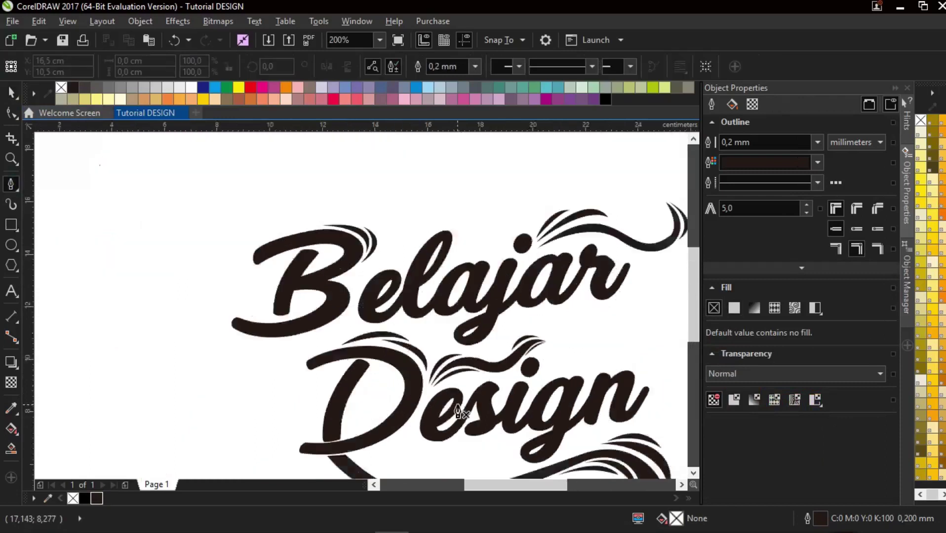
scroll(454, 416, "up", 2)
scroll(358, 374, "down", 2)
scroll(381, 394, "up", 2)
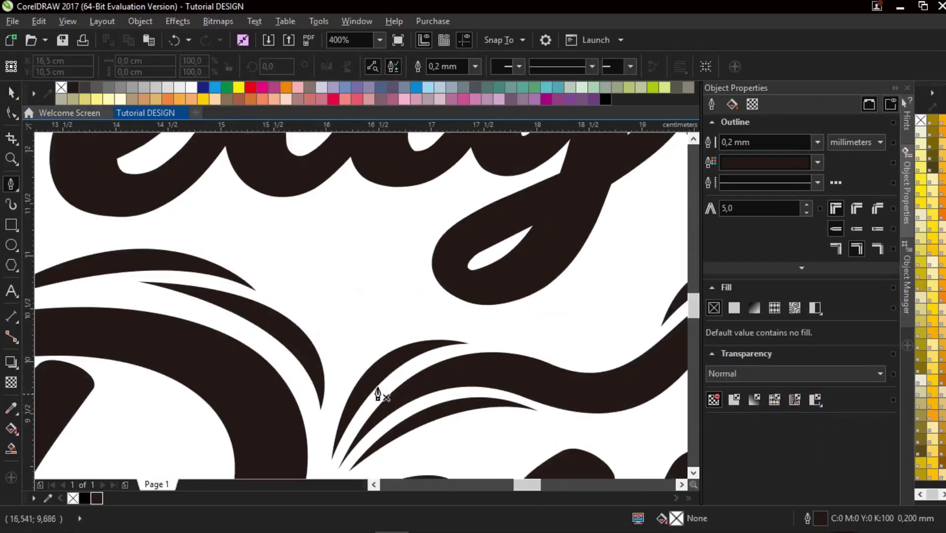
left_click_drag(337, 371, 307, 447)
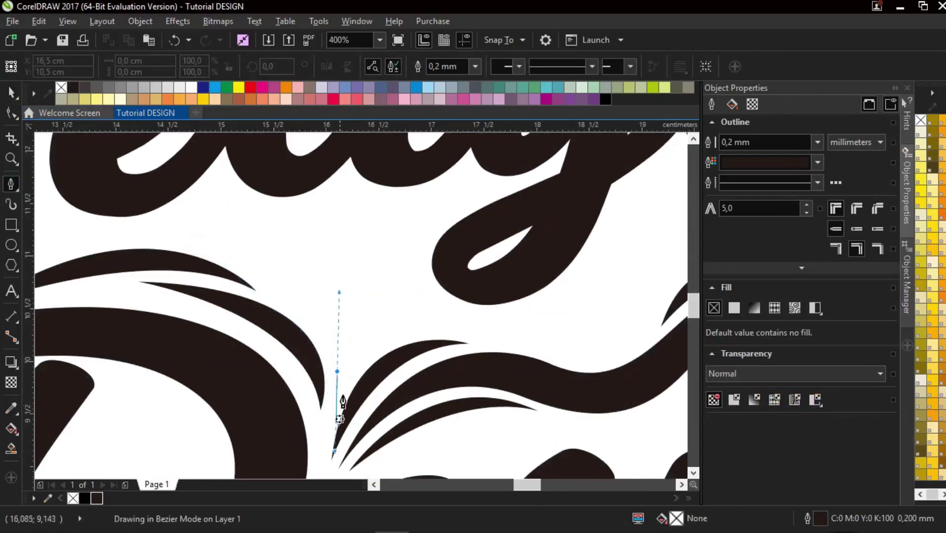
left_click_drag(342, 403, 340, 397)
left_click_drag(383, 272, 384, 273)
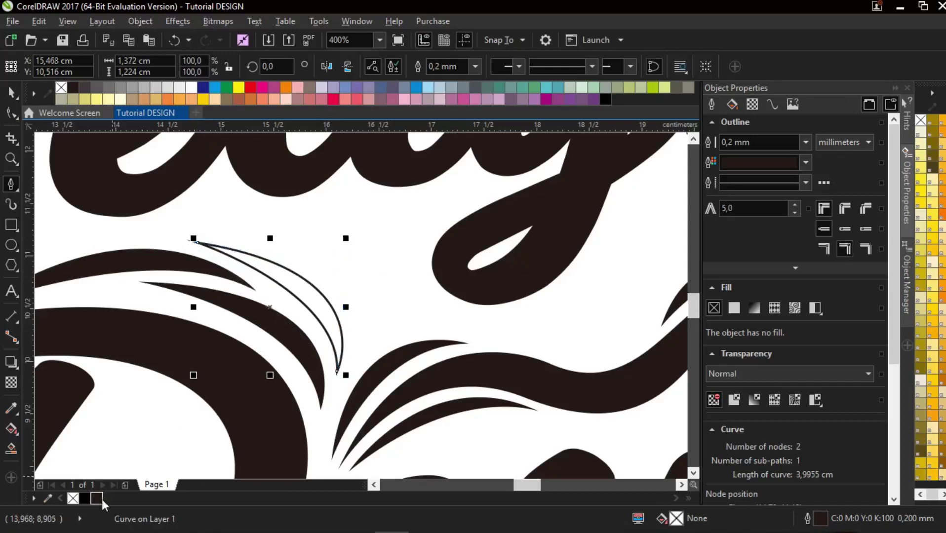
left_click(99, 500)
Draw a crescent about 1.3 by 0.5 cm above the start of the wave over "esign" and fill it black with no outline
left_click(352, 370)
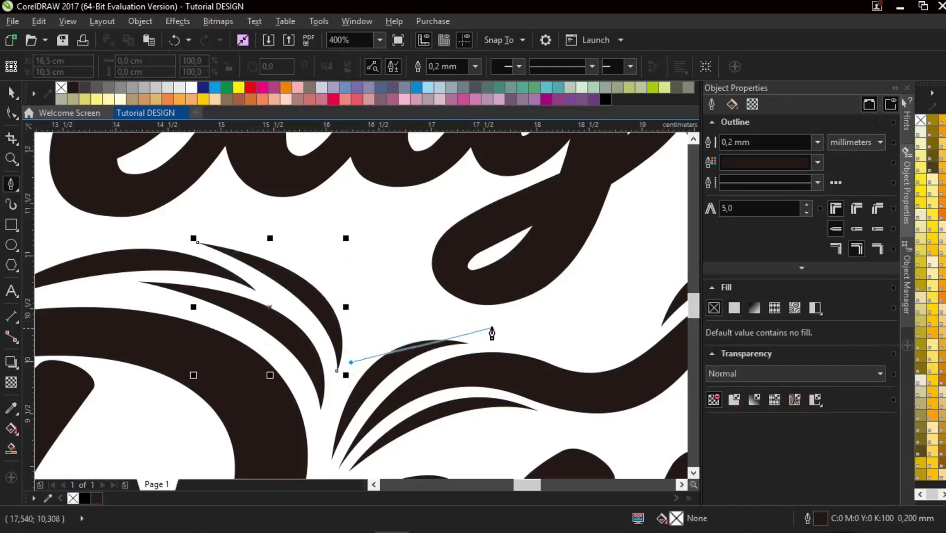
left_click_drag(493, 327, 571, 346)
left_click_drag(352, 364, 405, 273)
left_click(97, 499)
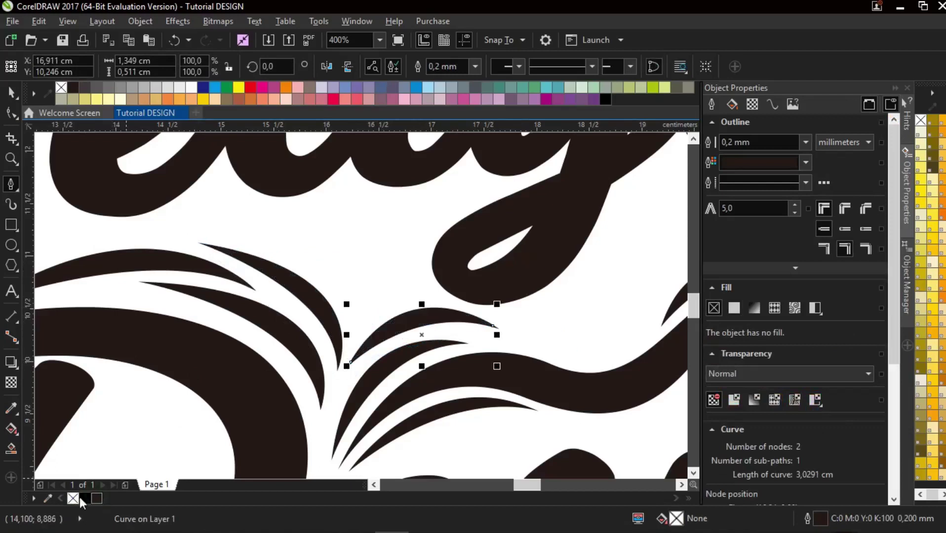
right_click(74, 499)
Draw an outermost crescent about 2.0 by 0.9 cm above the D's accent strokes and fill it black with no outline
scroll(411, 410, "down", 3)
scroll(418, 398, "up", 2)
scroll(433, 417, "down", 1)
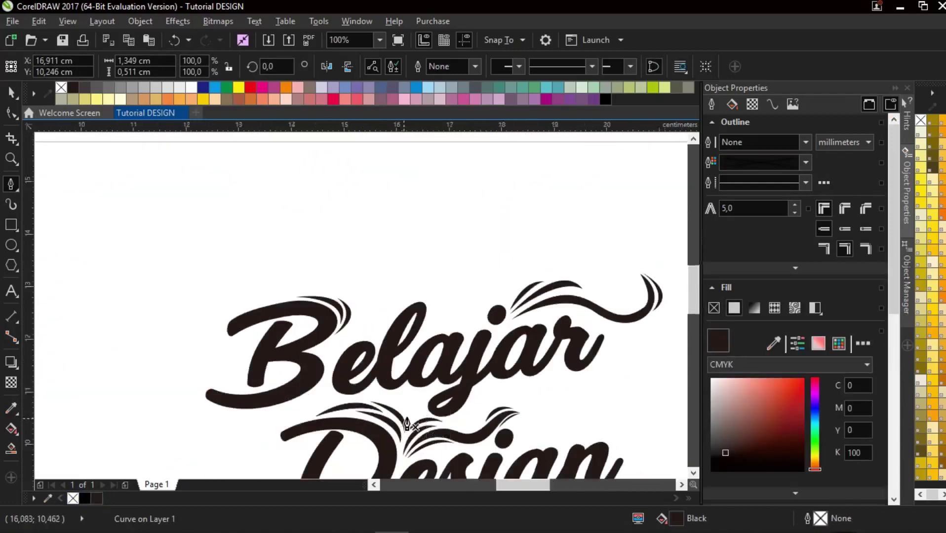
scroll(201, 353, "up", 2)
left_click(203, 347)
left_click_drag(414, 432, 425, 460)
left_click_drag(203, 263, 446, 202)
left_click(98, 499)
right_click(74, 498)
left_click(10, 93)
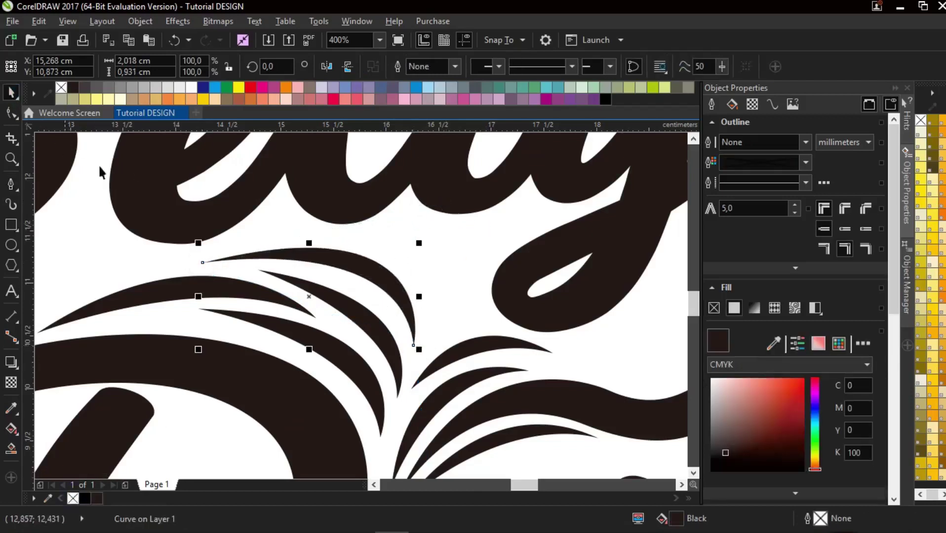
Deselect the outermost crescent and examine both words of the lettering with the accents above the D
scroll(387, 324, "down", 2)
left_click(468, 307)
scroll(262, 331, "down", 2)
scroll(357, 339, "up", 2)
scroll(357, 344, "down", 2)
scroll(256, 310, "up", 2)
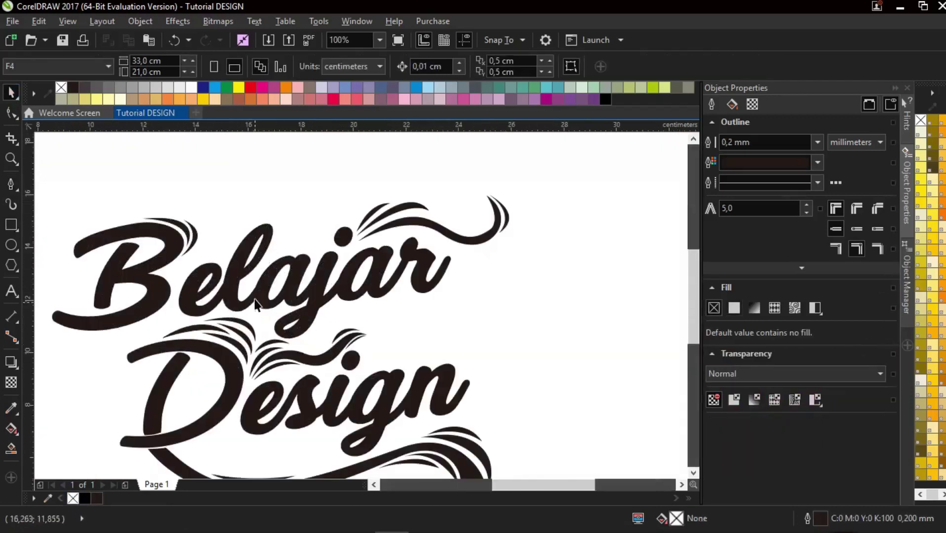
scroll(233, 224, "down", 2)
scroll(248, 208, "up", 2)
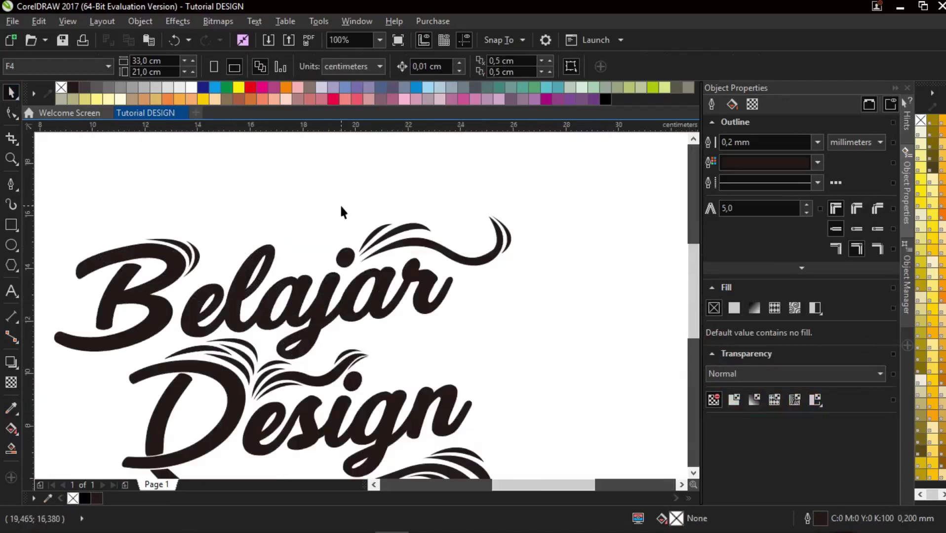
Draw the upper edge of a forked wave about 7.2 by 2.9 cm, running from the B's waist over "elaj"
scroll(187, 237, "up", 2)
left_click(13, 187)
scroll(213, 228, "down", 1)
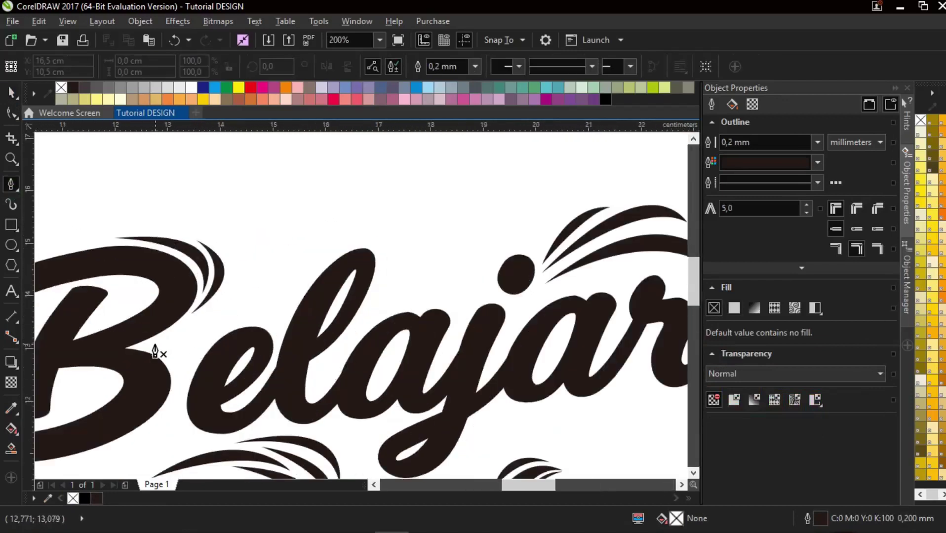
left_click_drag(228, 212, 228, 208)
left_click(143, 190)
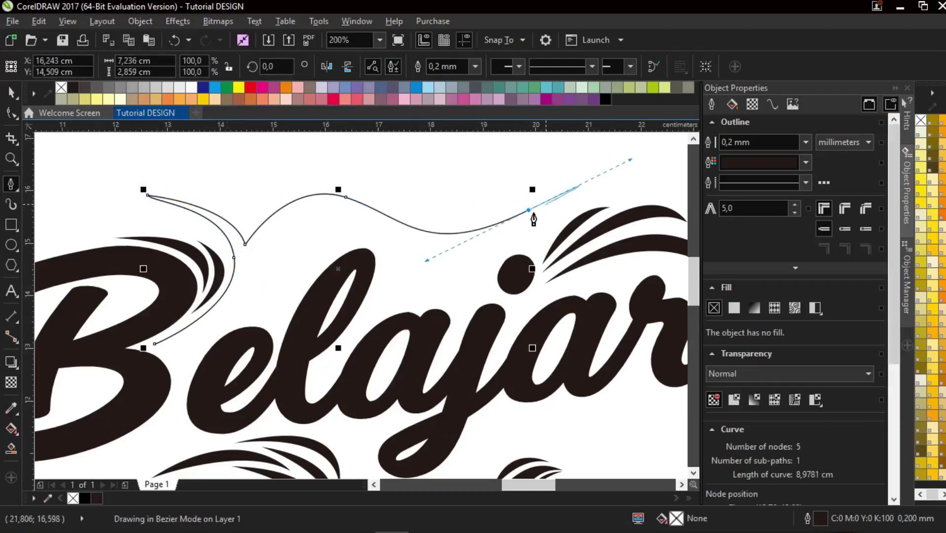
left_click_drag(286, 193, 284, 192)
key("ctrl+z")
left_click(529, 210, "alt")
Close the forked wave with a lower edge back to the B's waist and fill it black with no outline
left_click_drag(345, 216, 253, 258)
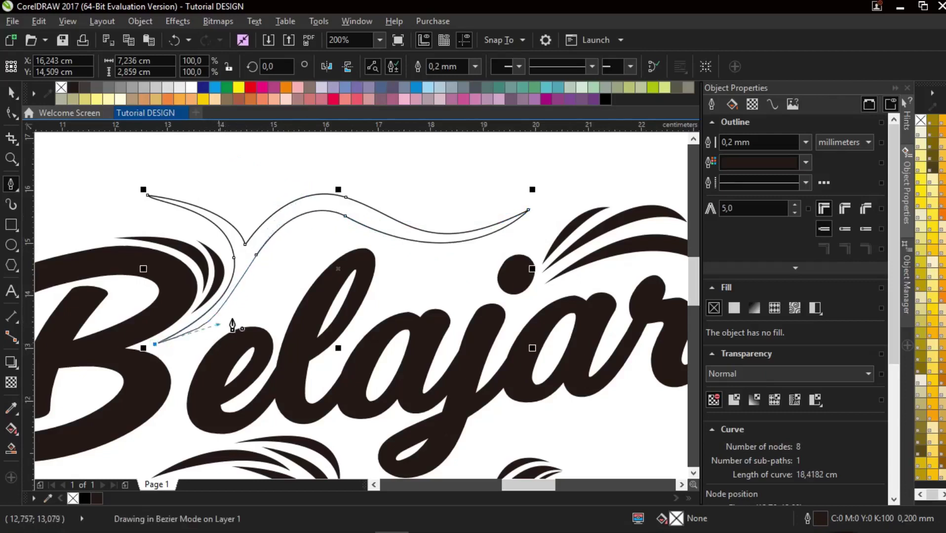
key("ctrl+z")
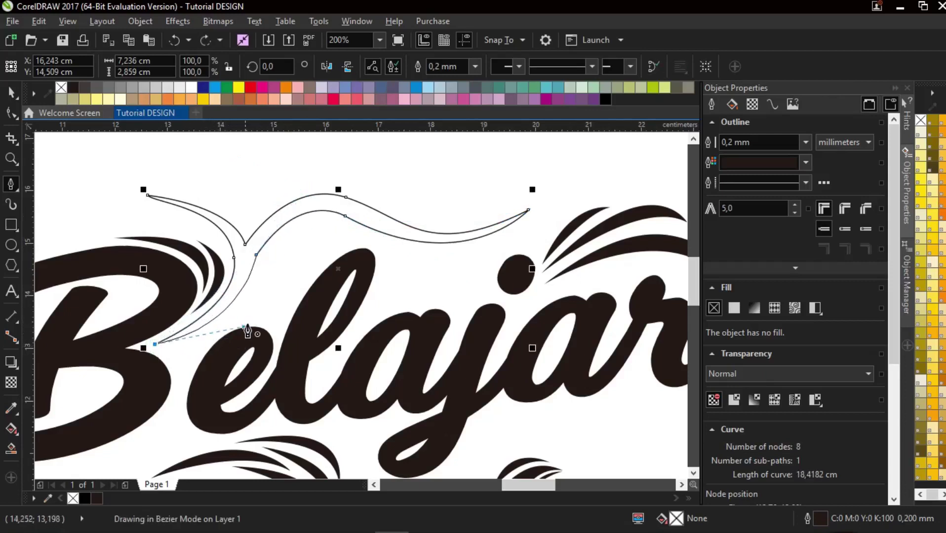
left_click(84, 498)
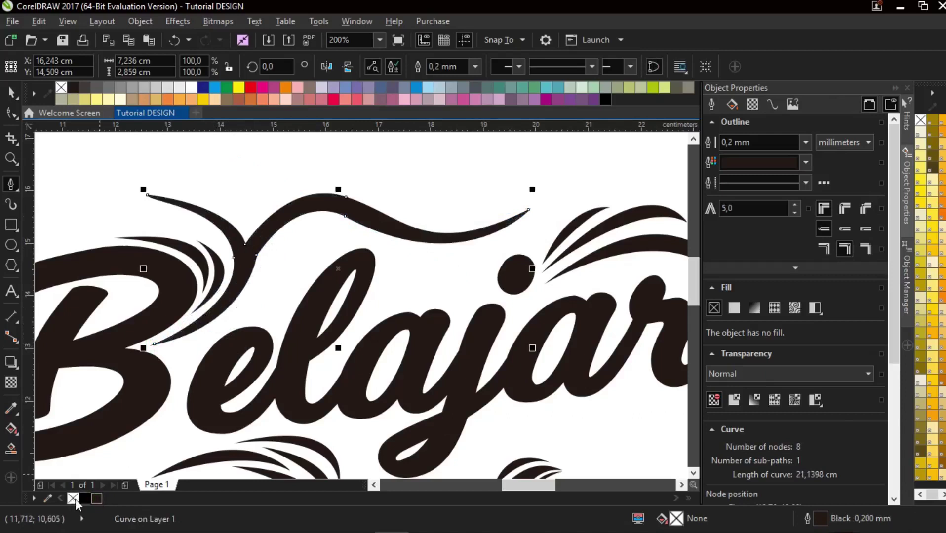
right_click(72, 498)
scroll(247, 363, "down", 1)
scroll(326, 342, "up", 1)
Extend the forked wave's tip above the B until the shape is about 7.7 cm wide and reshape its stem below the fork
left_click(12, 114)
left_click_drag(201, 249, 177, 269)
scroll(345, 309, "up", 1)
left_click(11, 184)
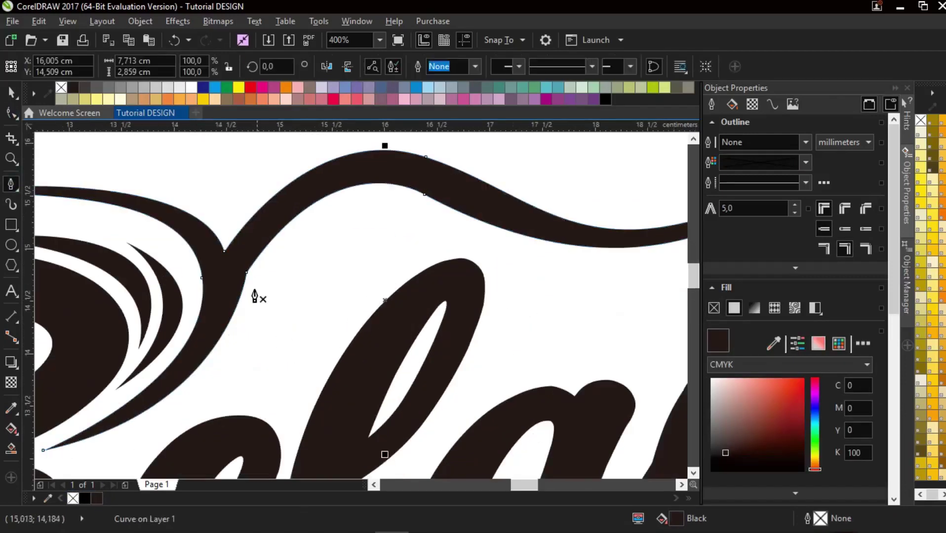
left_click(11, 114)
left_click(247, 273)
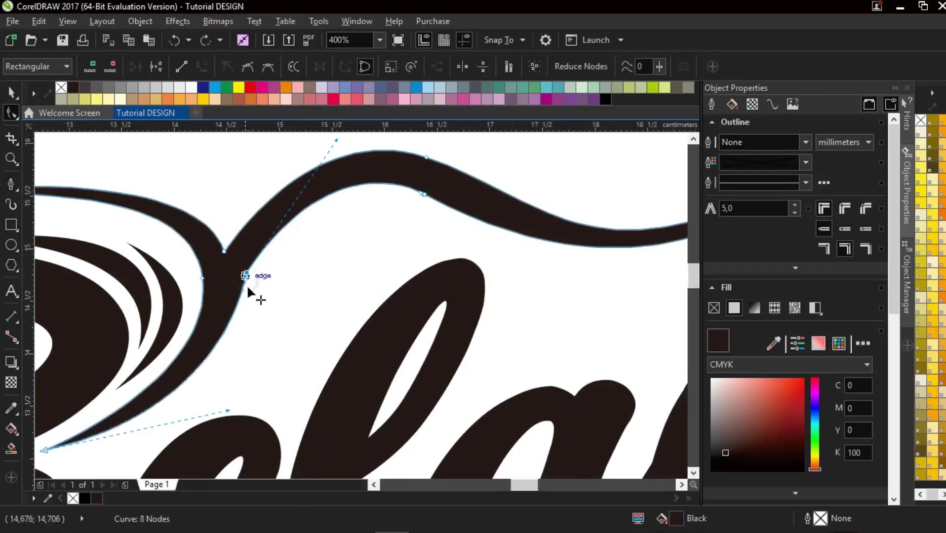
left_click_drag(247, 287, 211, 333)
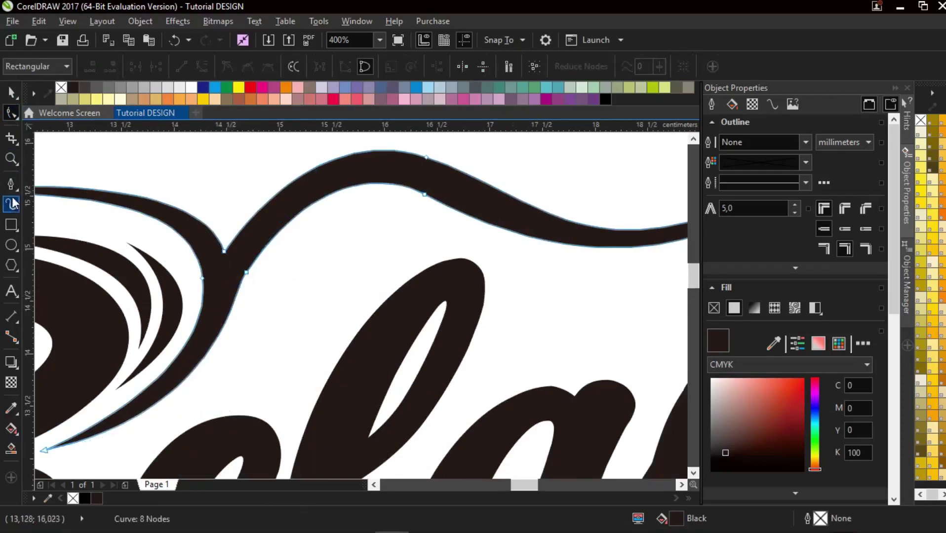
Draw a crescent about 1.8 by 0.8 cm beneath the forked wave's crest and fill it black with no outline
left_click(11, 184)
scroll(278, 324, "down", 2)
scroll(289, 292, "up", 2)
left_click(218, 391)
left_click_drag(409, 327, 495, 398)
left_click_drag(219, 391, 329, 295)
left_click(96, 499)
right_click(74, 499)
scroll(254, 336, "down", 1)
scroll(156, 447, "up", 1)
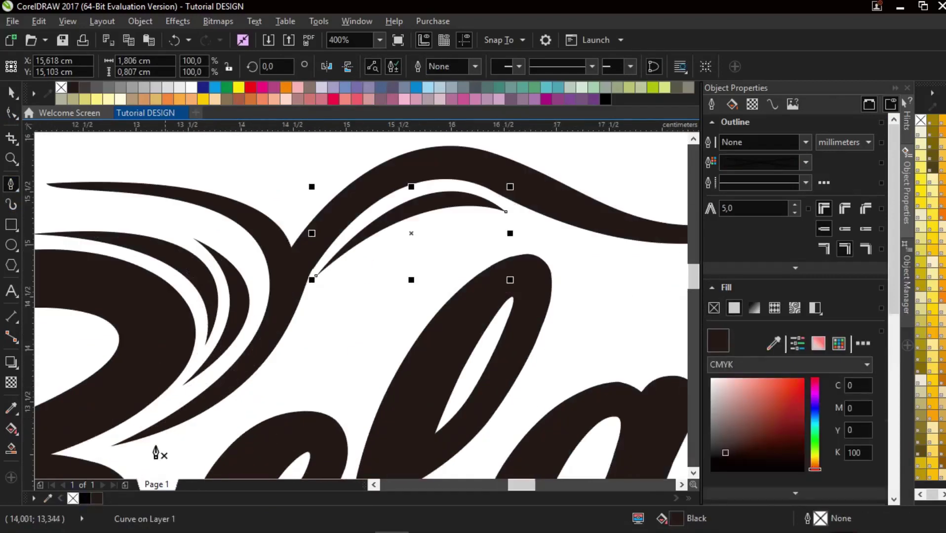
Draw a crescent about 1.5 by 0.9 cm along the underside of the forked wave's stem and fill it black with no outline
left_click(130, 455)
double_click(305, 376)
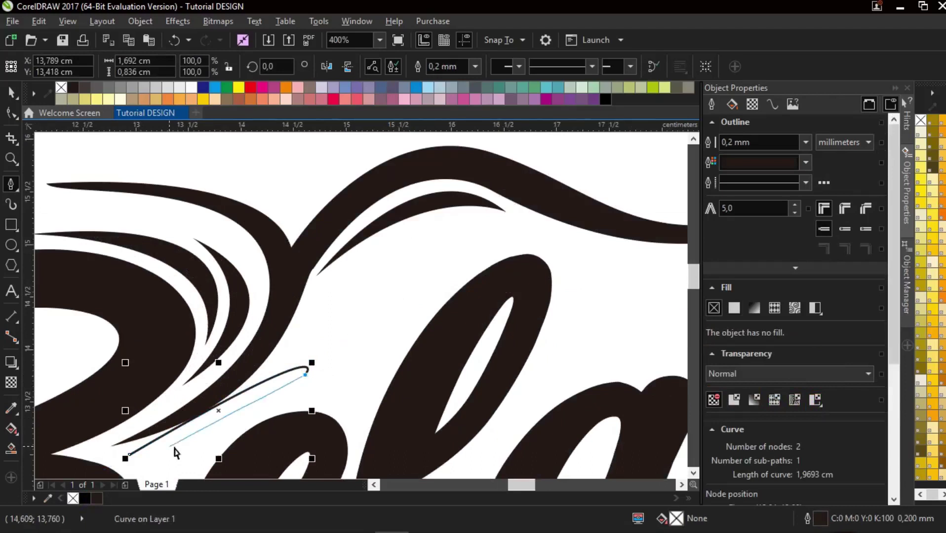
key("ctrl+z")
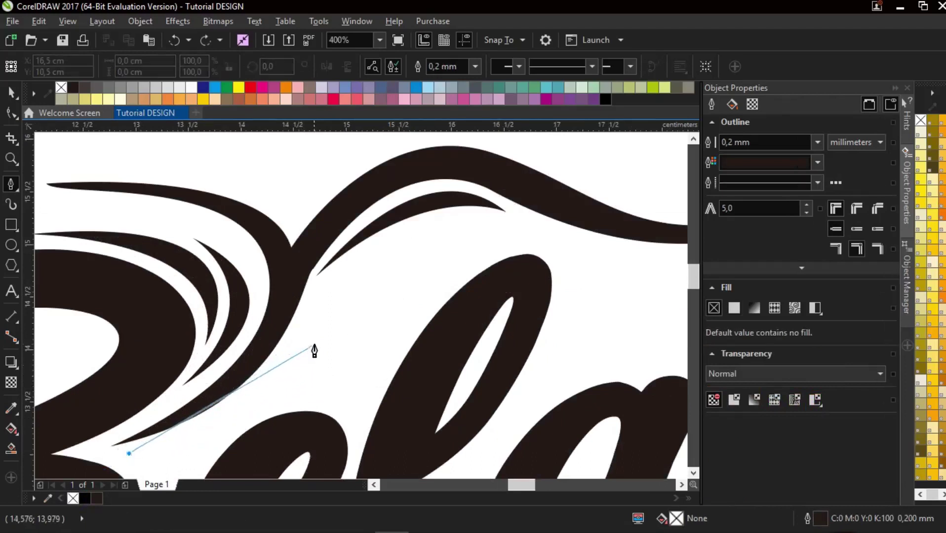
left_click_drag(325, 307, 327, 309)
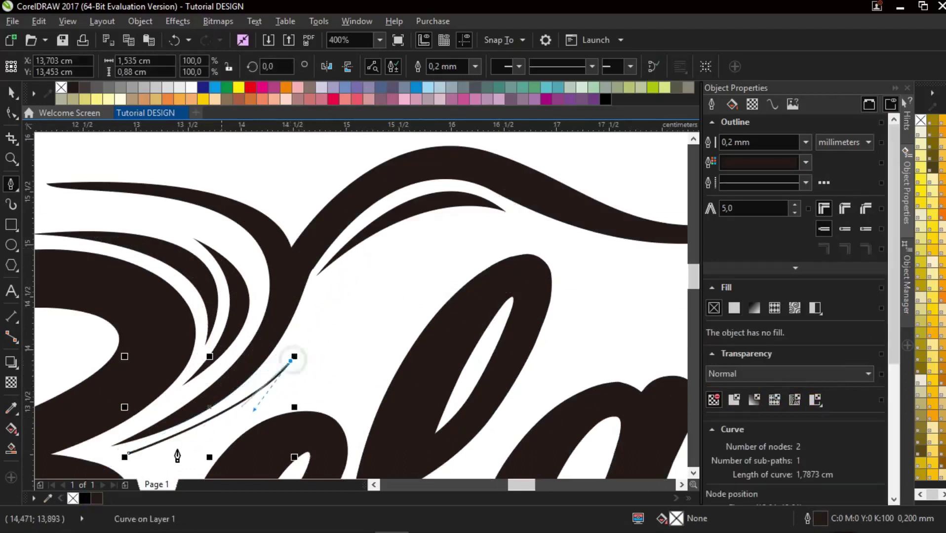
left_click_drag(129, 453, 298, 425)
left_click(85, 498)
right_click(73, 498)
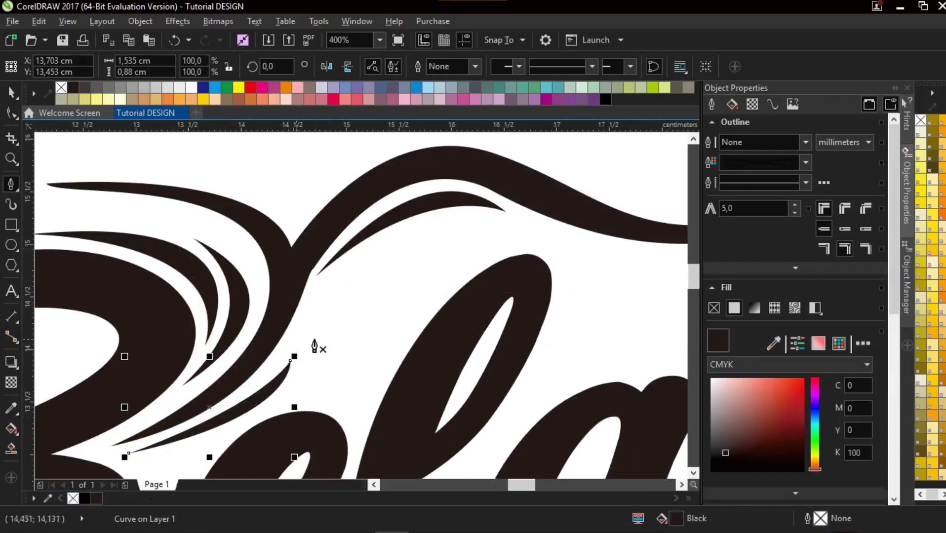
Draw a black, outline-free crescent about 1.1 by 1.1 cm between the two accents under the forked wave and nudge it toward the stem
left_click(302, 335)
left_click_drag(417, 223, 507, 194)
key("space")
key("space")
left_click(418, 223)
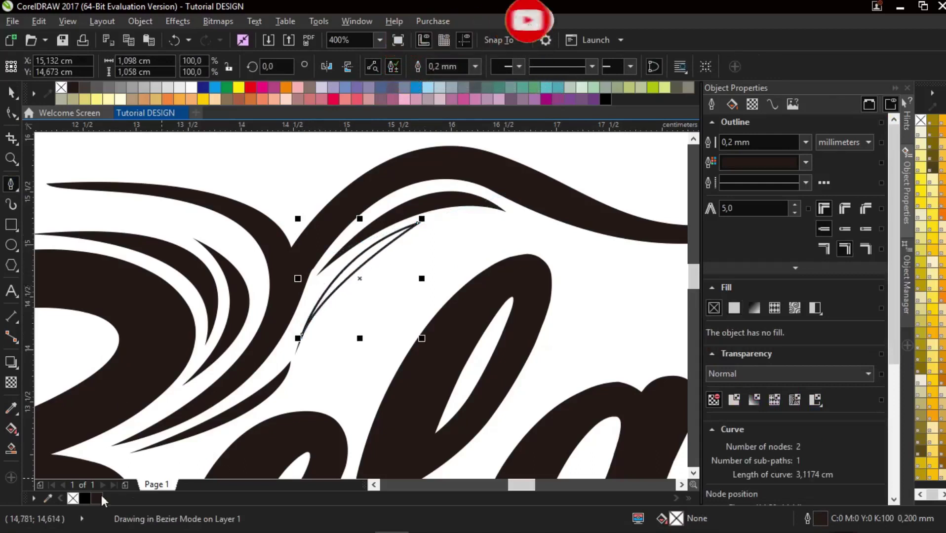
left_click(96, 499)
right_click(73, 499)
left_click(15, 96)
left_click_drag(332, 285, 322, 290)
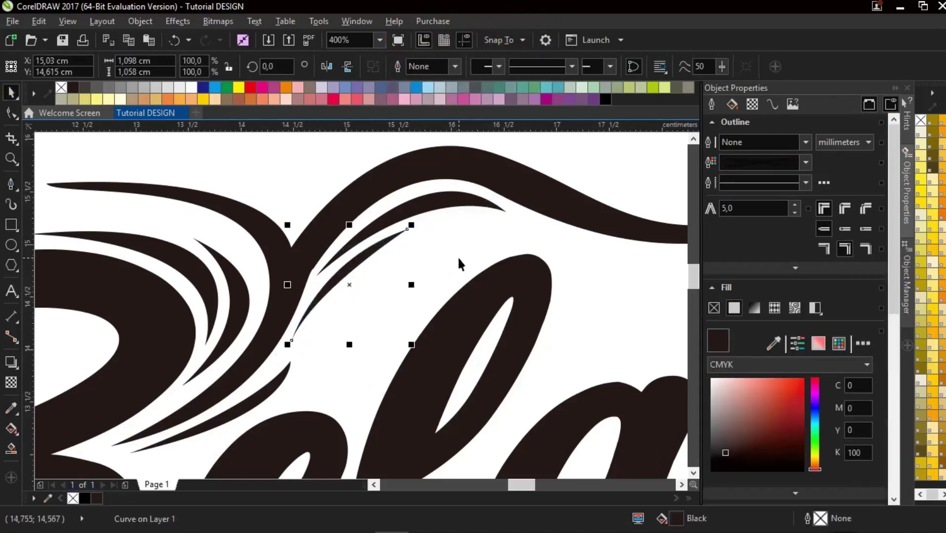
Lengthen and curve the crescent nearest the l by editing its end node, making it about 1.5 by 1.2 cm
left_click(456, 260)
scroll(415, 262, "down", 2)
scroll(403, 262, "up", 2)
left_click(404, 254)
key("F10")
left_click_drag(441, 228, 487, 217)
left_click_drag(397, 246, 353, 240)
left_click(11, 185)
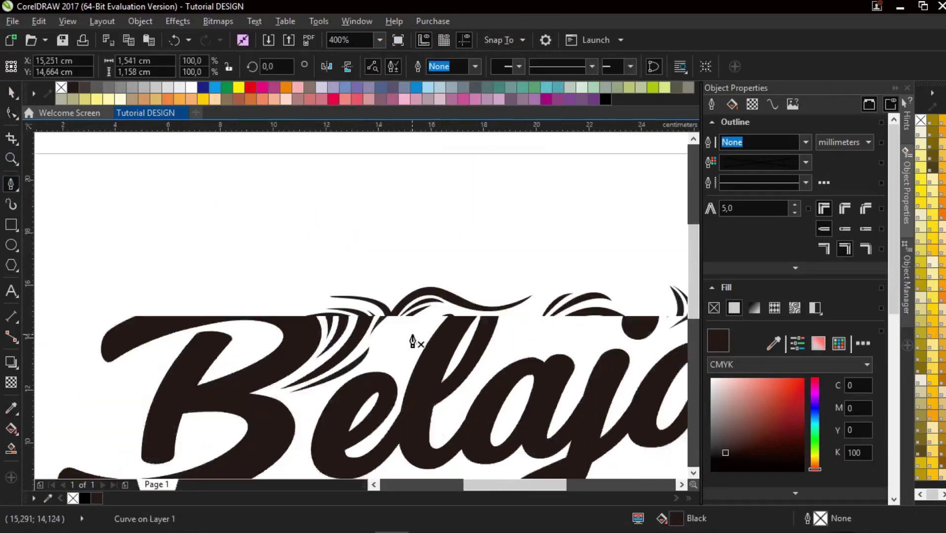
scroll(342, 345, "down", 2)
scroll(238, 322, "up", 2)
left_click(437, 321)
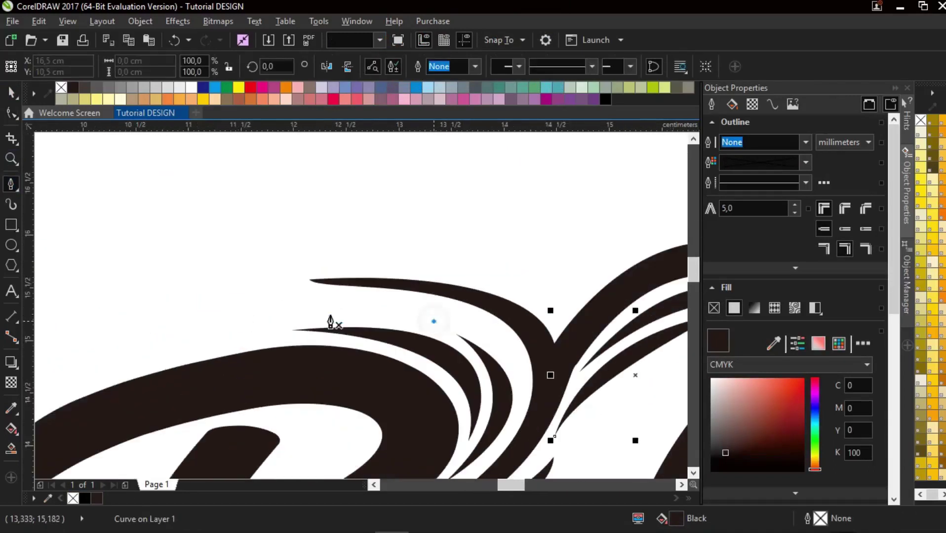
left_click_drag(219, 316, 127, 339)
left_click_drag(82, 277, 120, 300)
left_click_drag(278, 301, 408, 271)
left_click(434, 322)
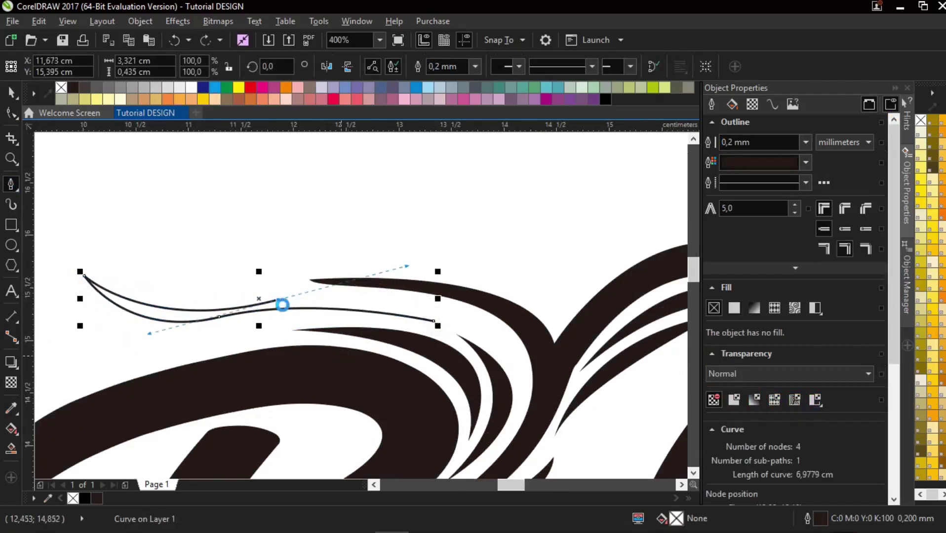
key("ctrl+z")
key("ctrl+z")
key("ctrl+z")
Draw a crescent about 2.6 by 0.6 cm above the B's top stroke and fill it black with no outline
left_click(444, 325)
left_click_drag(166, 360, 99, 440)
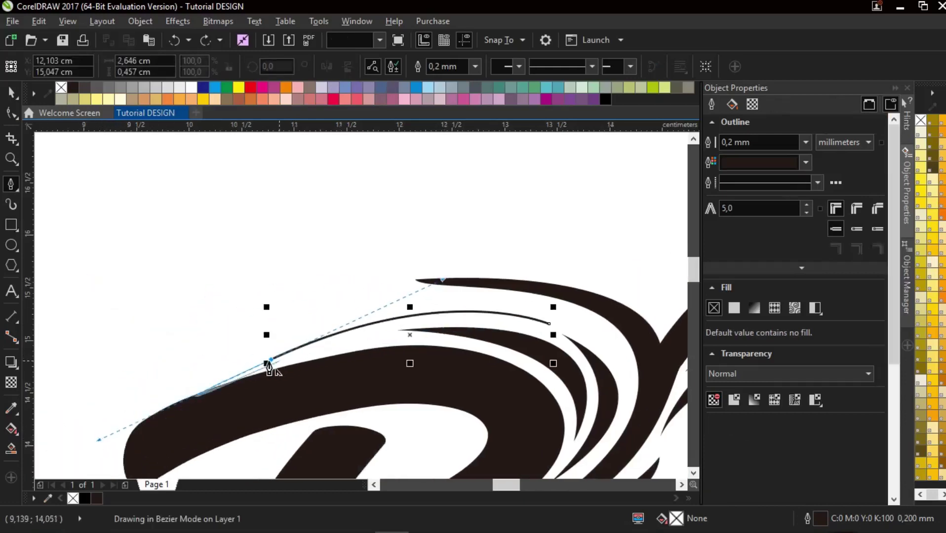
double_click(271, 359)
left_click_drag(549, 324, 424, 252)
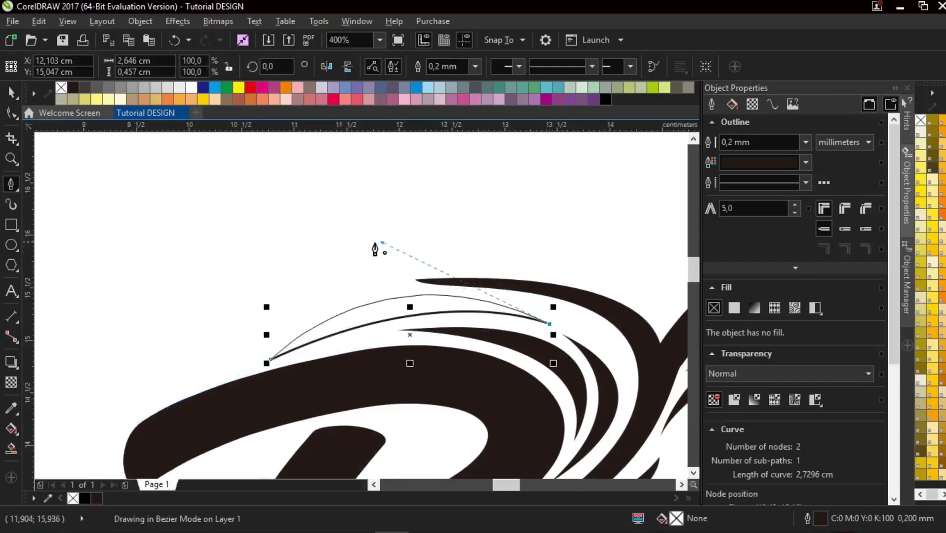
left_click_drag(363, 251, 362, 250)
left_click(96, 499)
right_click(73, 499)
scroll(422, 326, "down", 3)
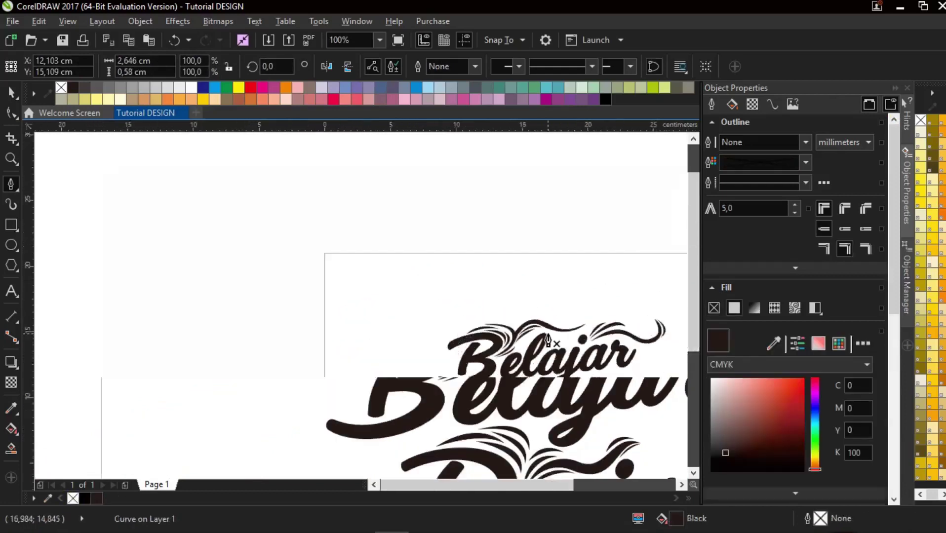
Draw a crescent about 2.4 by 0.8 cm along the underside of the forked wave's tail and fill it black with no outline
scroll(634, 404, "up", 1)
scroll(534, 253, "up", 3)
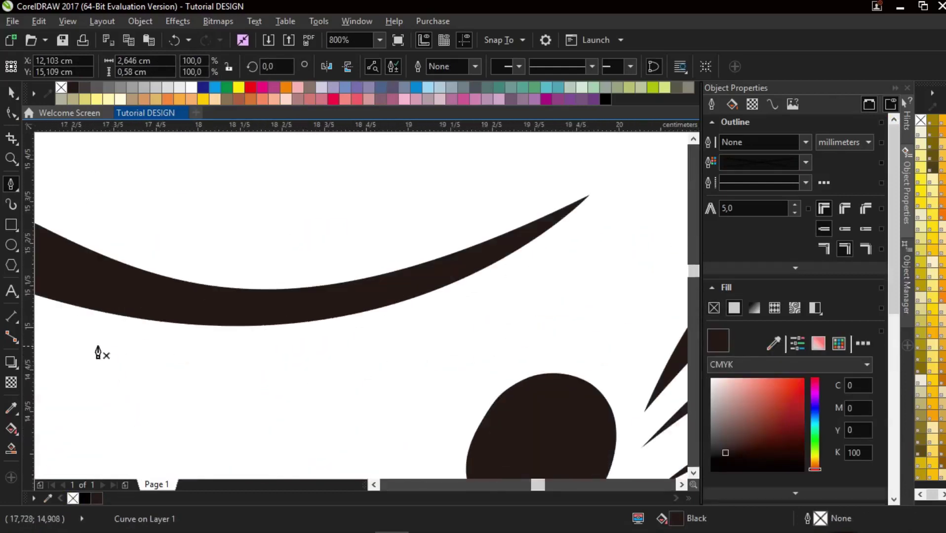
left_click(87, 326)
left_click_drag(592, 204, 609, 177)
scroll(603, 202, "down", 1)
left_click_drag(292, 348, 523, 364)
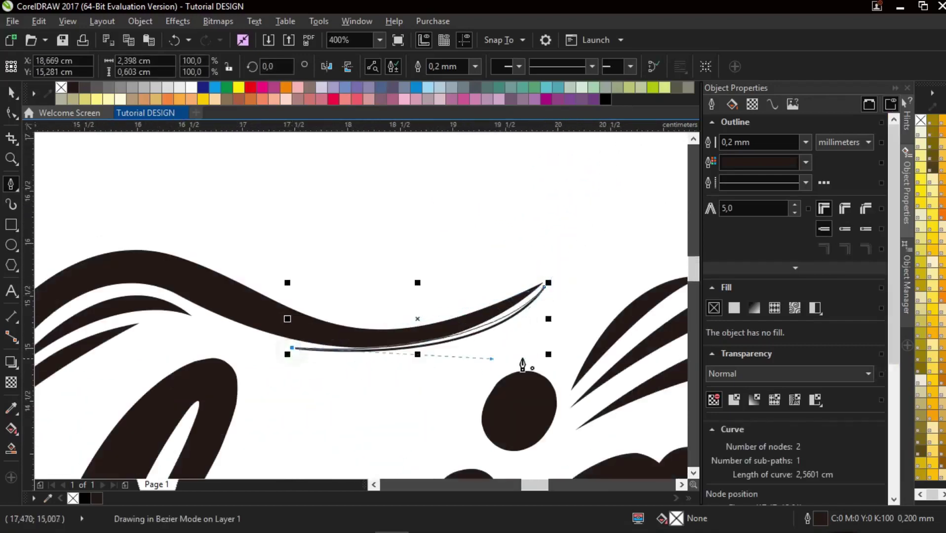
left_click_drag(479, 420, 399, 436)
left_click(98, 499)
right_click(74, 498)
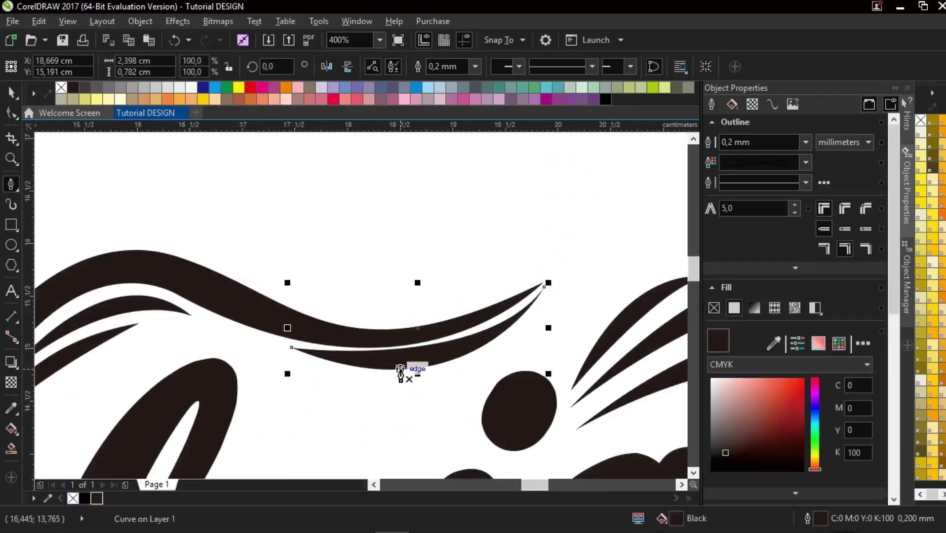
scroll(420, 372, "up", 1)
key("F10")
left_click_drag(546, 367, 487, 407)
key("F5")
scroll(366, 371, "down", 2)
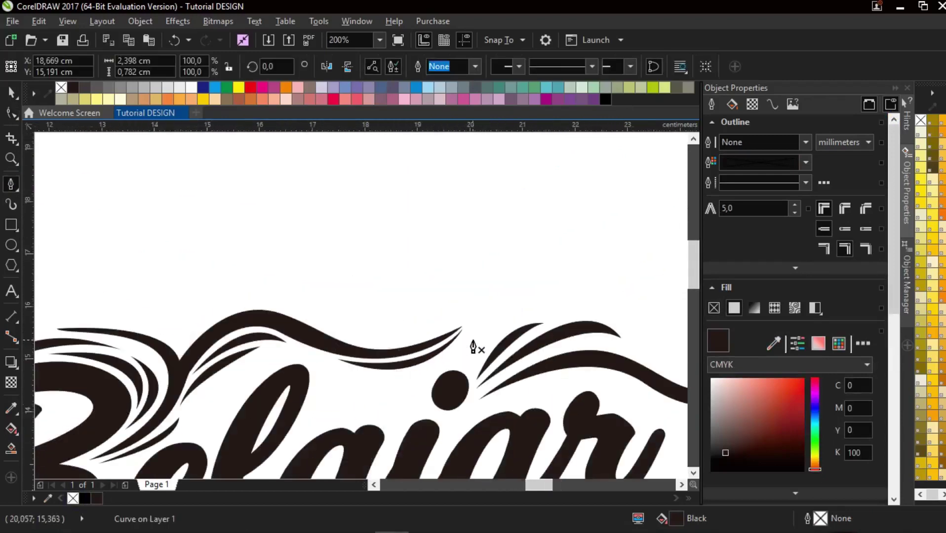
Draw a black, outline-free crescent about 1.2 by 0.9 cm below the wave tail's tip, just above the j's dot
scroll(441, 339, "up", 2)
left_click(433, 292)
left_click_drag(202, 462, 84, 439)
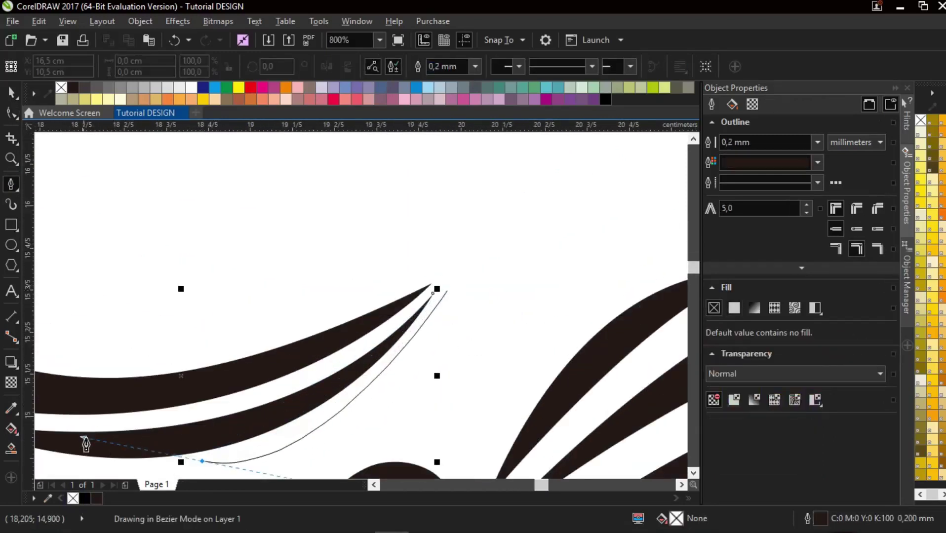
left_click_drag(448, 291, 335, 465)
scroll(296, 385, "down", 3)
scroll(200, 337, "up", 2)
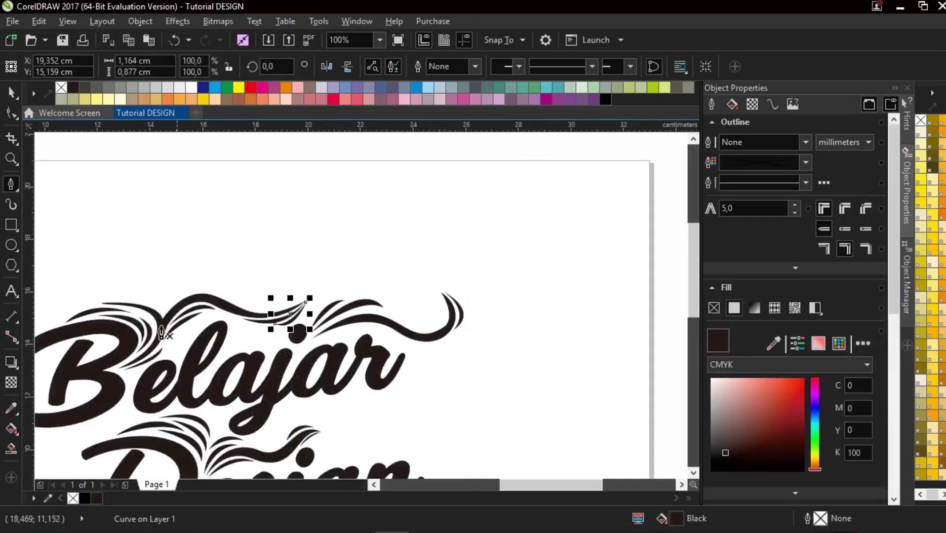
Draw a crescent about 1.9 by 0.9 cm above the forked wave's crest and fill it black with no outline
left_click(197, 329)
left_click_drag(399, 251, 525, 290)
left_click_drag(198, 329, 242, 178)
left_click(97, 499)
right_click(73, 499)
scroll(144, 378, "down", 1)
scroll(143, 375, "up", 1)
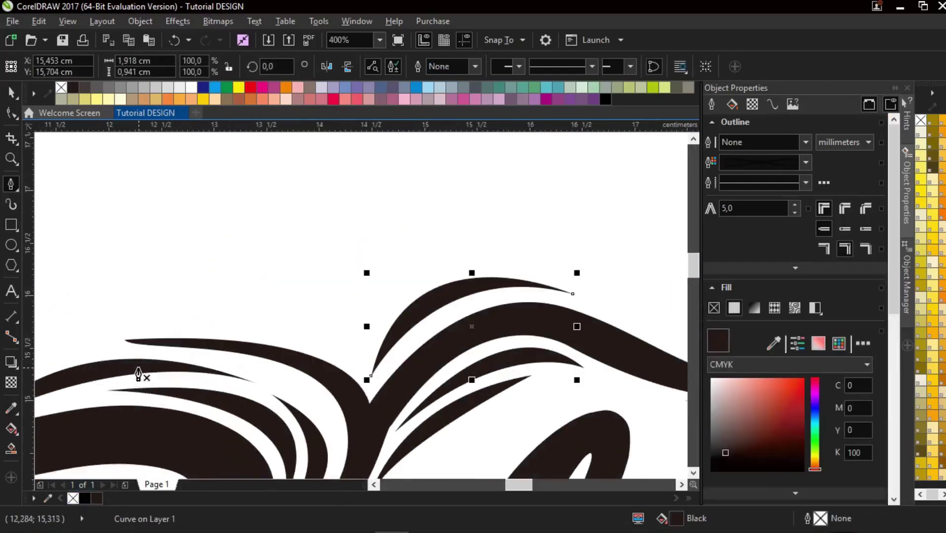
Draw a black, outline-free crescent about 1.9 by 0.5 cm above the B's uppermost accent, curving toward the fork
left_click(164, 324)
left_click_drag(360, 366, 405, 419)
left_click_drag(237, 302, 353, 283)
left_click(97, 499)
right_click(73, 499)
scroll(328, 382, "down", 3)
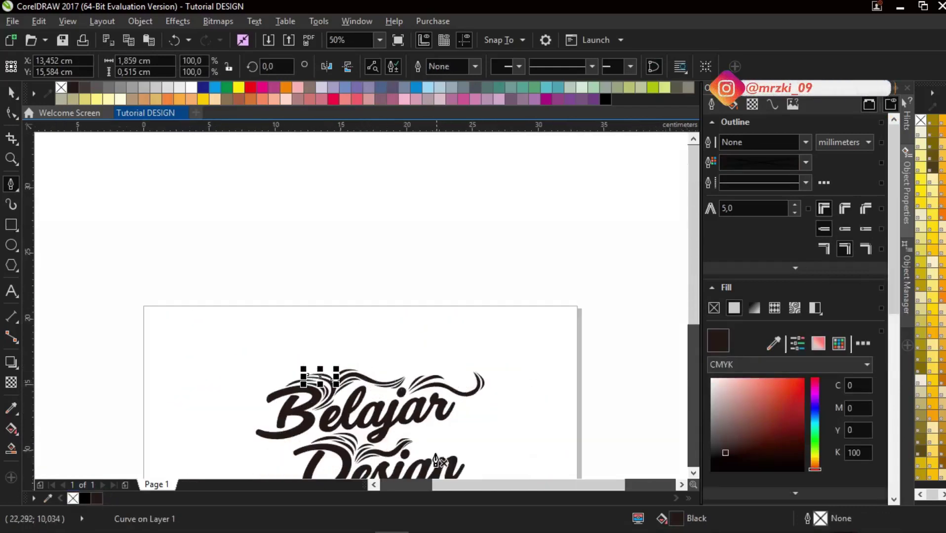
Recolour all the lettering and ornaments dark slate, C20 M0 Y0 K80
scroll(436, 457, "up", 1)
left_click(11, 92)
left_click(230, 266)
scroll(235, 269, "down", 1)
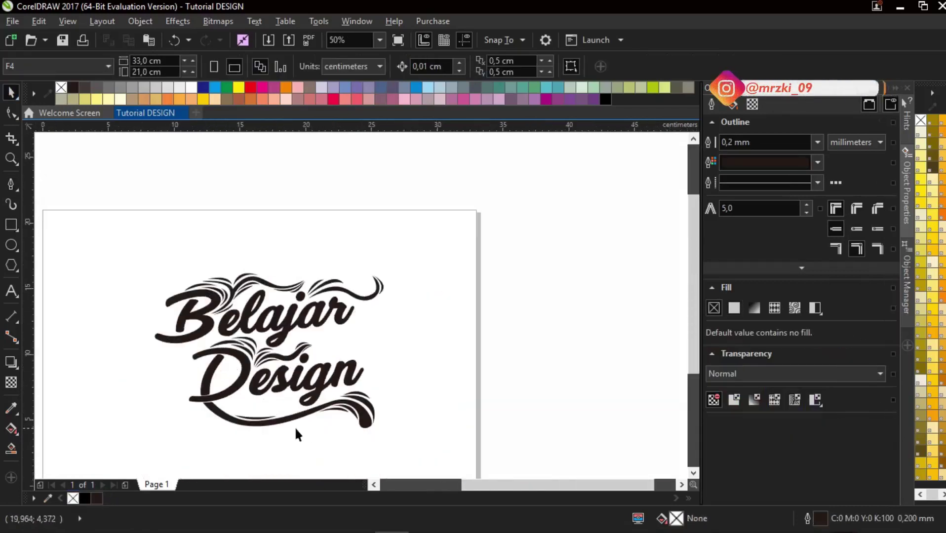
scroll(267, 424, "up", 1)
key("ctrl+a")
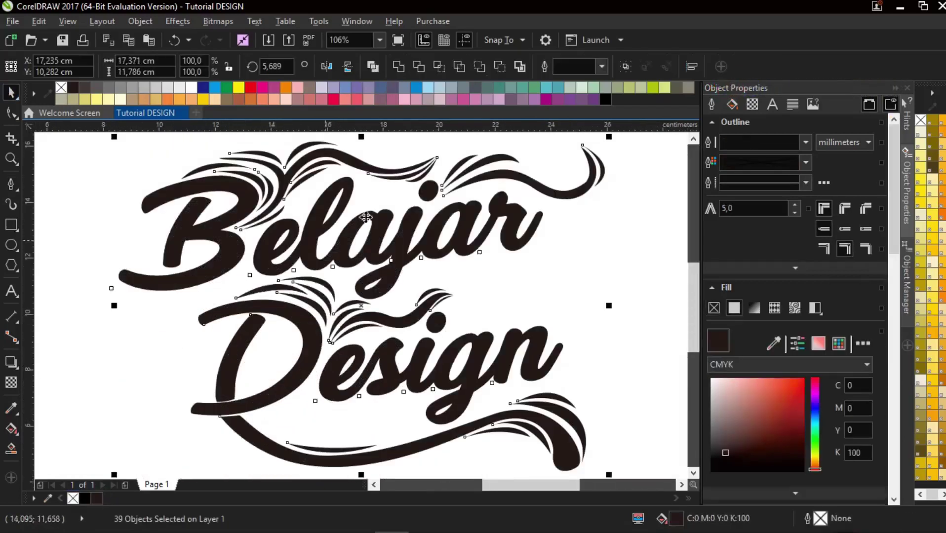
left_click(475, 89)
scroll(173, 308, "down", 2)
left_click(174, 308)
scroll(258, 377, "up", 2)
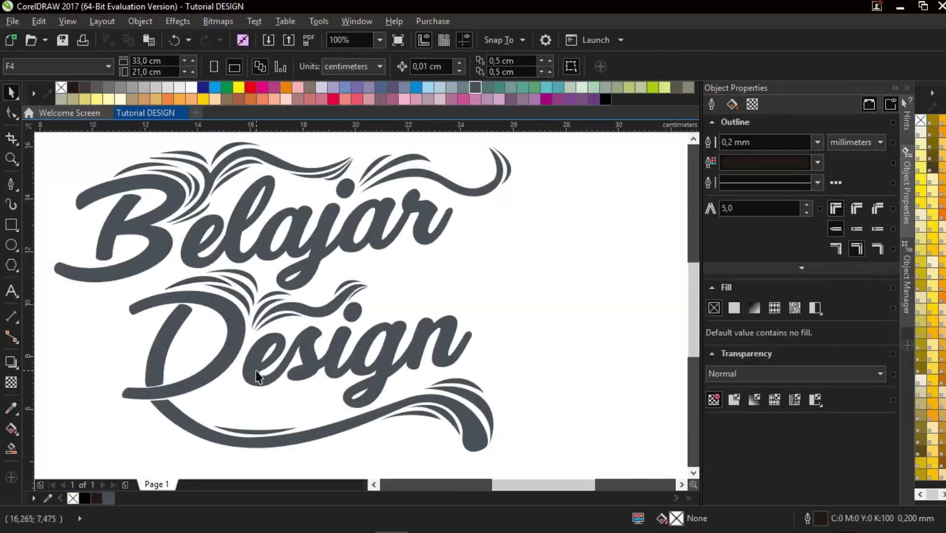
Try a 0.254 cm outside contour on the Belajar text alone
key("ctrl+a")
left_click(18, 368)
left_click(73, 379)
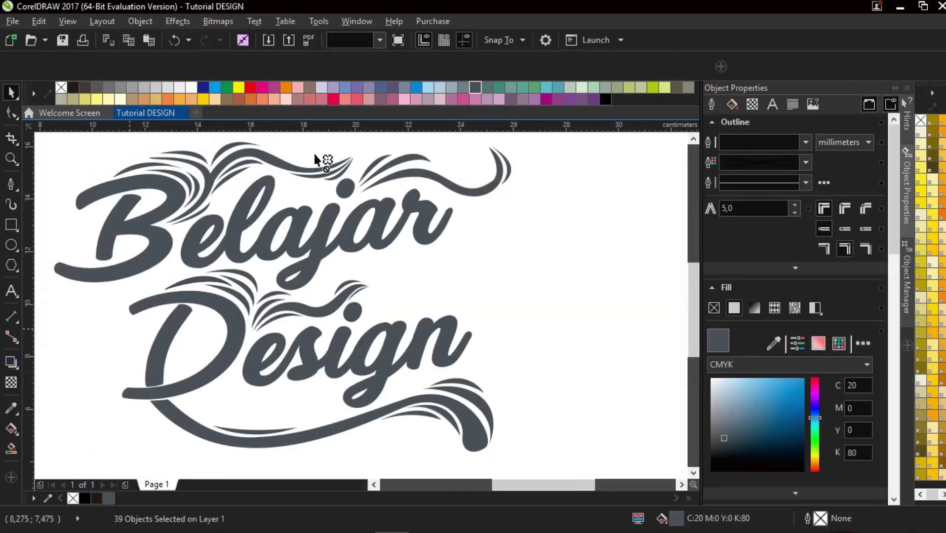
left_click(283, 161)
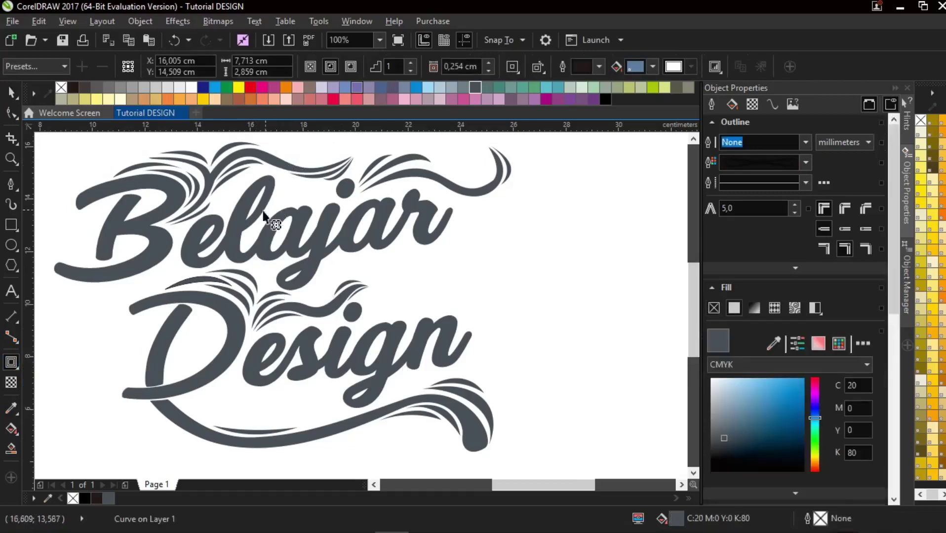
left_click(276, 219)
left_click(351, 67)
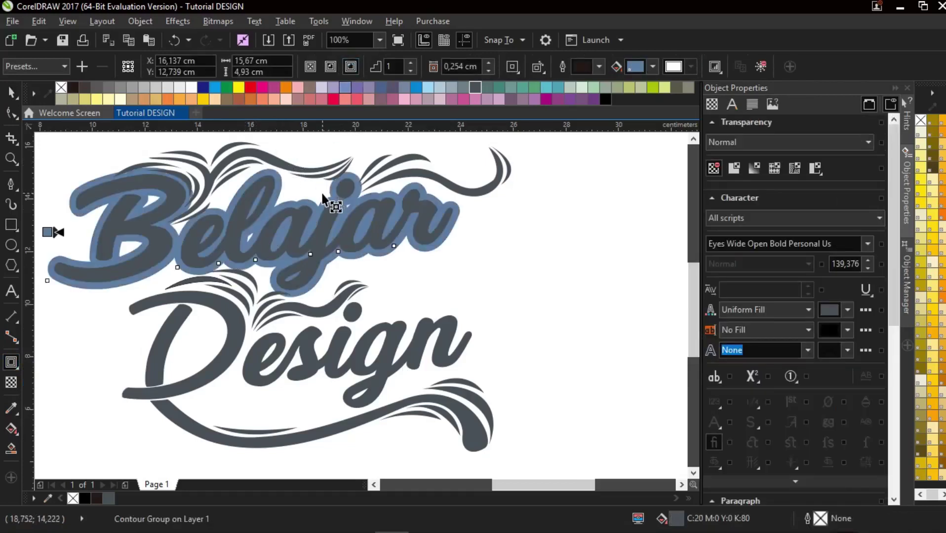
left_click(11, 93)
key("ctrl+z")
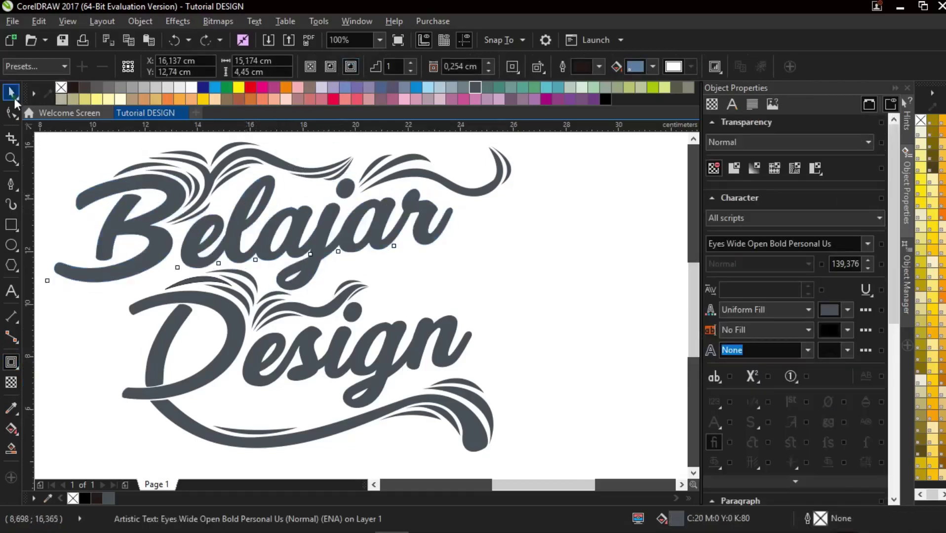
Group the Belajar lettering together with its waves and crescent accents
scroll(296, 250, "down", 1)
scroll(269, 179, "up", 1)
left_click(263, 171)
left_click_drag(80, 182, 568, 357)
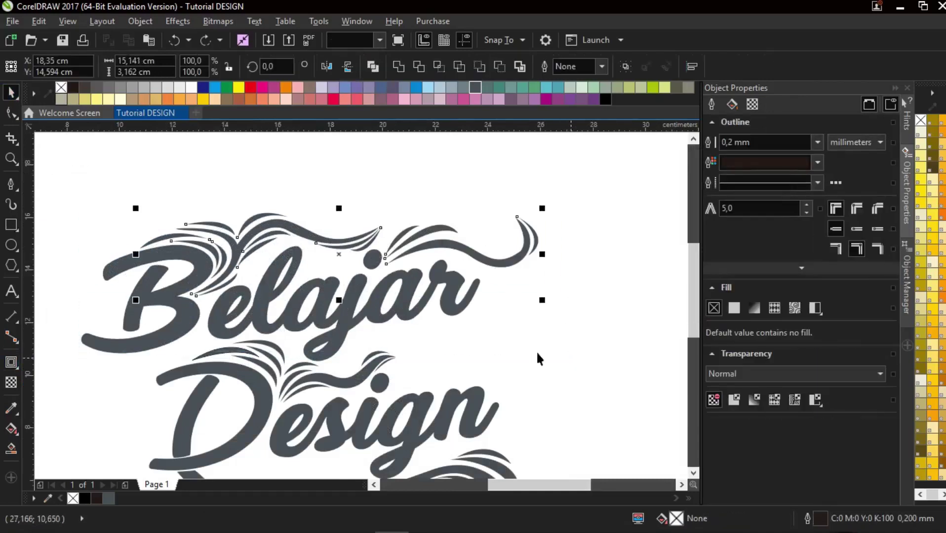
left_click(173, 337, "shift")
left_click_drag(324, 308, 327, 300)
key("ctrl+z")
key("ctrl+g")
Add a one-step outside contour of 0.254 cm in blue around the Belajar group
key("space")
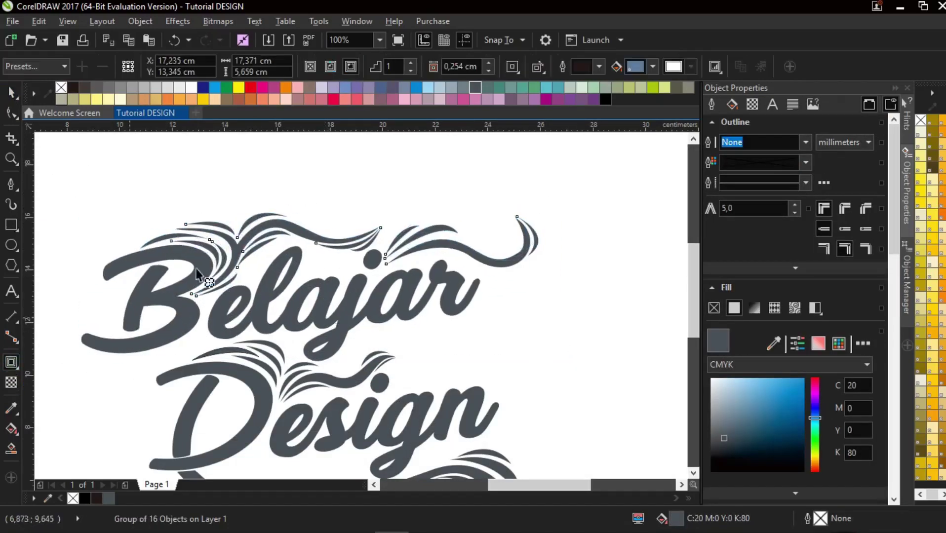
scroll(428, 246, "down", 2)
scroll(442, 277, "up", 2)
scroll(393, 264, "down", 1)
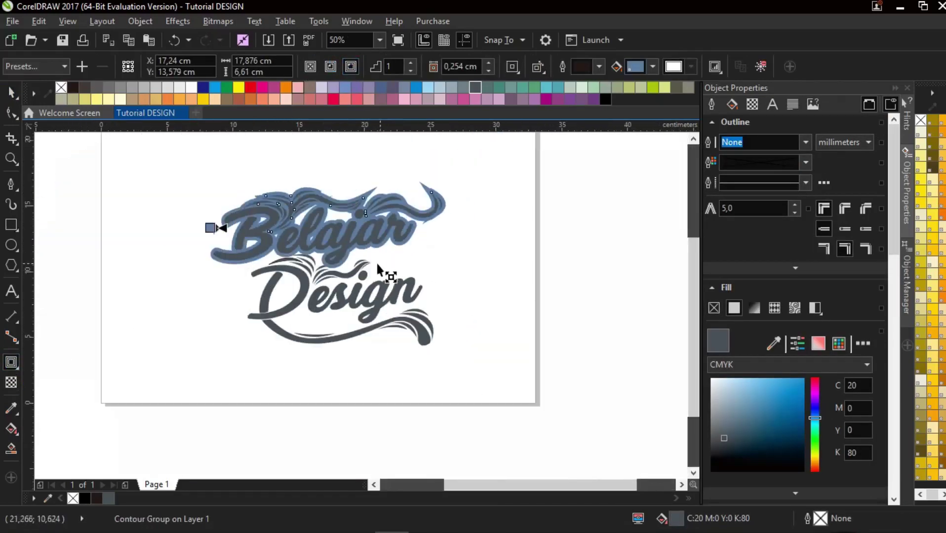
scroll(389, 254, "down", 1)
scroll(386, 258, "up", 1)
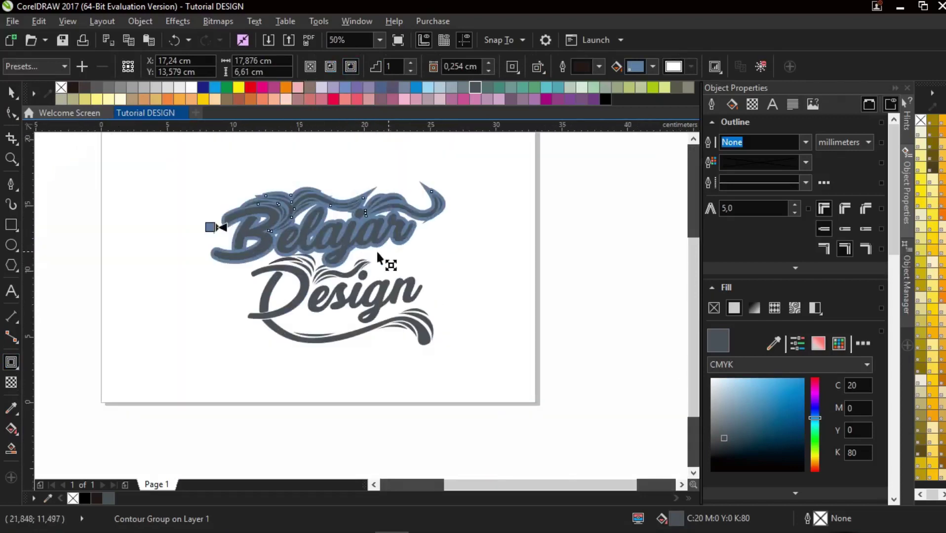
Group the Design lettering together with its swash, wave and crescent accents
left_click(16, 99)
left_click_drag(222, 402, 487, 237)
left_click(11, 363)
left_click(11, 92)
left_click_drag(251, 400, 346, 321)
left_click_drag(214, 397, 450, 233)
key("ctrl+g")
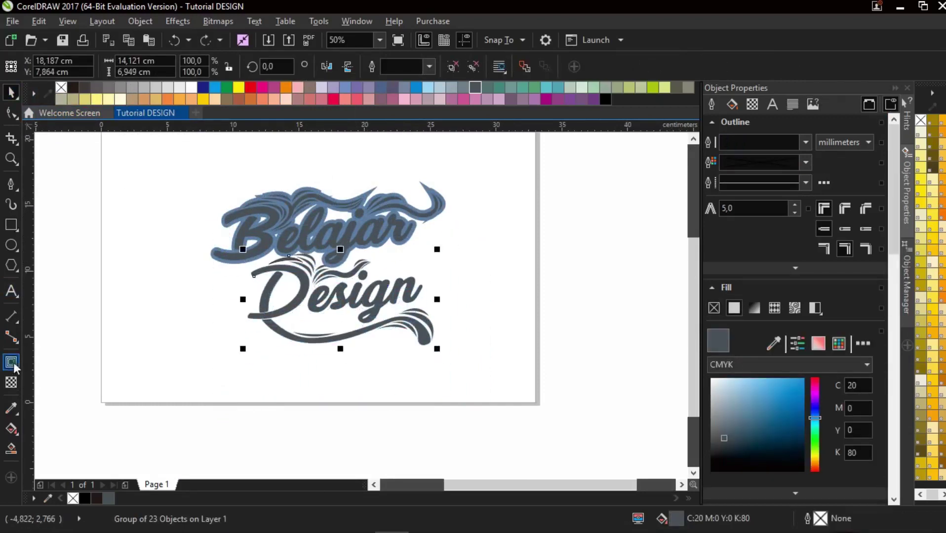
Add an outside contour in blue around the Design group
left_click(15, 364)
left_click(351, 66)
left_click(12, 93)
left_click(148, 173)
scroll(306, 288, "up", 1)
Try a white fill on the Design group inside its contour
left_click(306, 287)
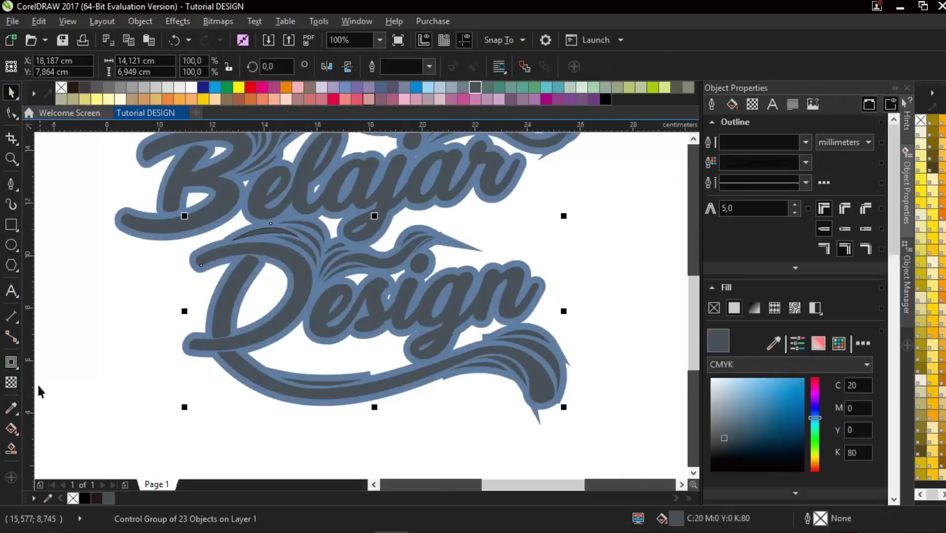
left_click(191, 88)
scroll(411, 283, "down", 2)
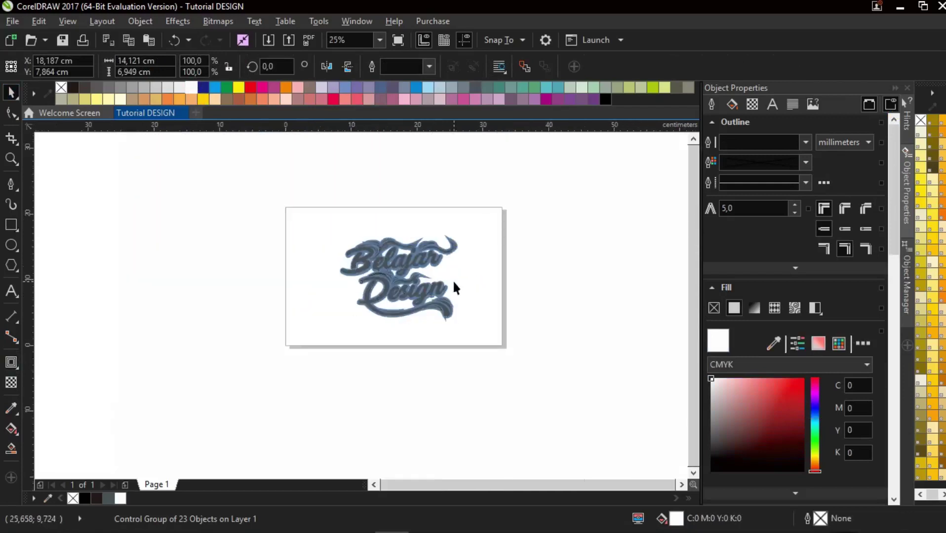
key("ctrl+z")
scroll(400, 262, "up", 2)
Reduce the Belajar contour's offset to 0.189 cm
left_click(401, 260)
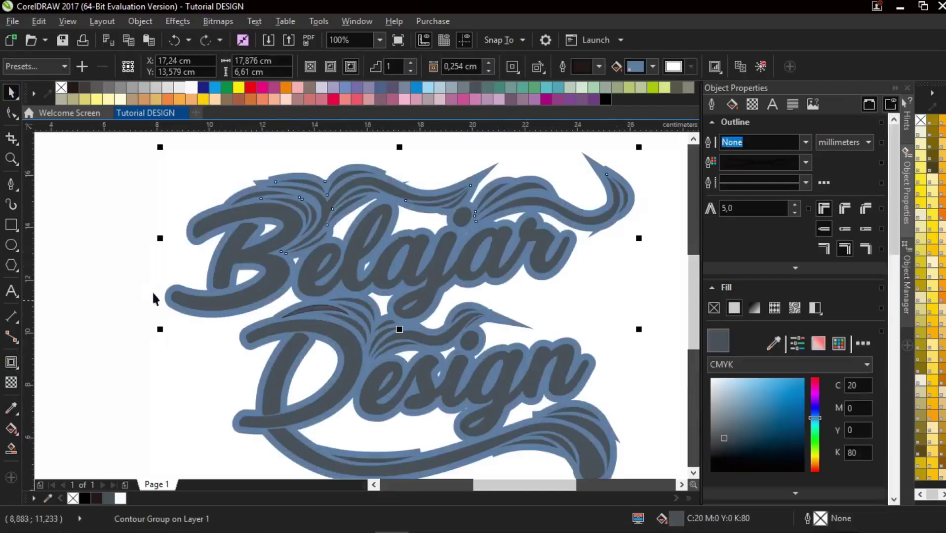
left_click(11, 362)
scroll(205, 232, "up", 2)
left_click_drag(152, 249, 159, 249)
scroll(331, 288, "down", 2)
scroll(272, 270, "up", 2)
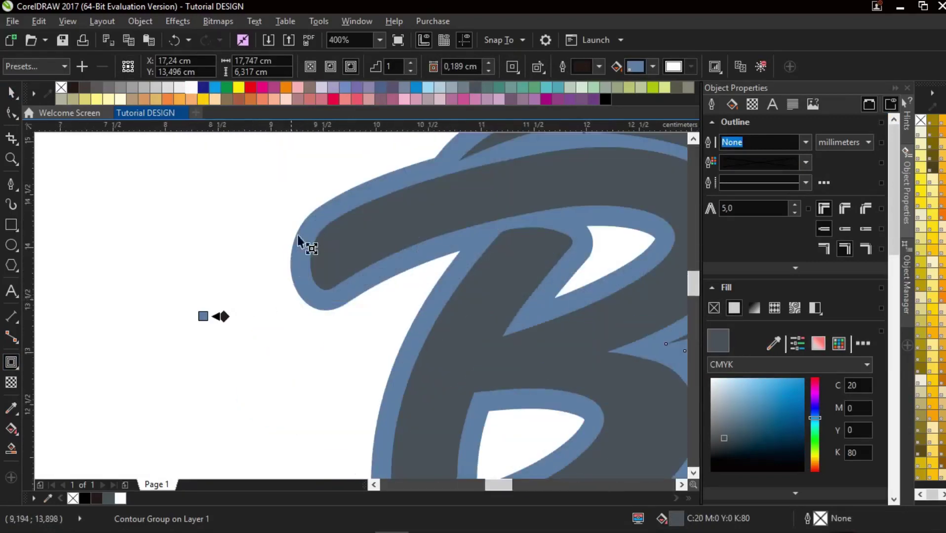
Break the Belajar contour apart from the lettering and shift the detached shape slightly up and to the left
left_click(144, 22)
left_click(199, 202)
left_click(10, 93)
left_click(151, 216)
left_click_drag(302, 264, 258, 248)
scroll(257, 248, "down", 2)
scroll(300, 257, "down", 1)
scroll(302, 266, "up", 1)
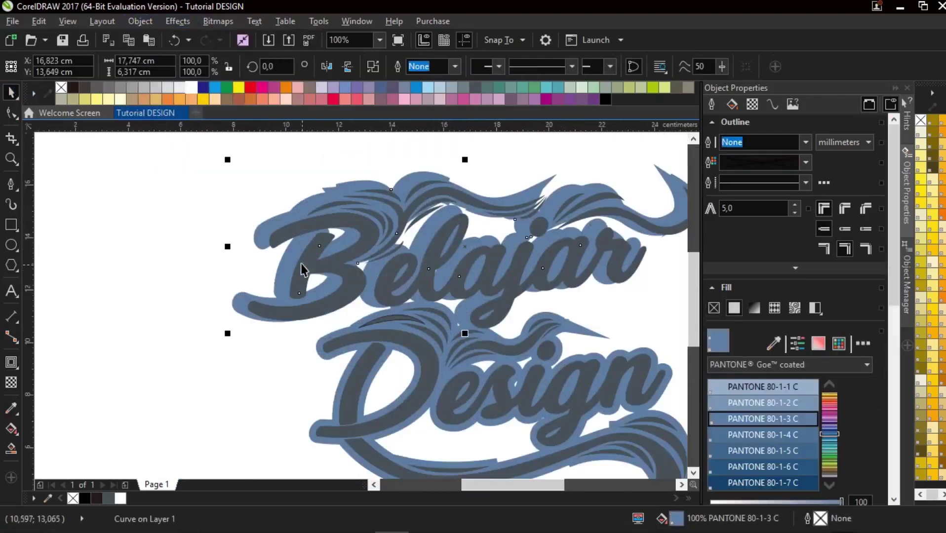
Fill the detached Belajar contour black and reposition it slightly down and right as a shadow behind the lettering
left_click(98, 497)
left_click(251, 376)
scroll(252, 376, "down", 2)
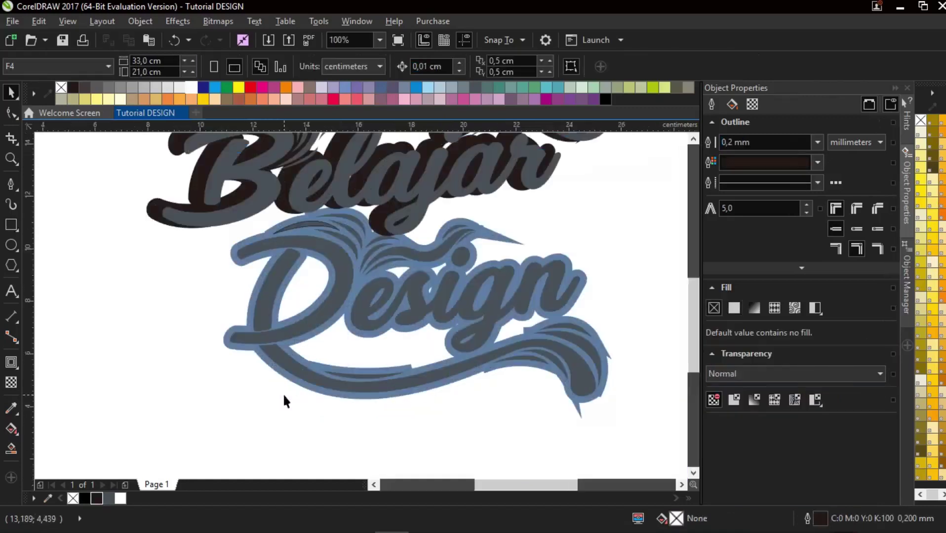
scroll(274, 320, "up", 6)
left_click(376, 205)
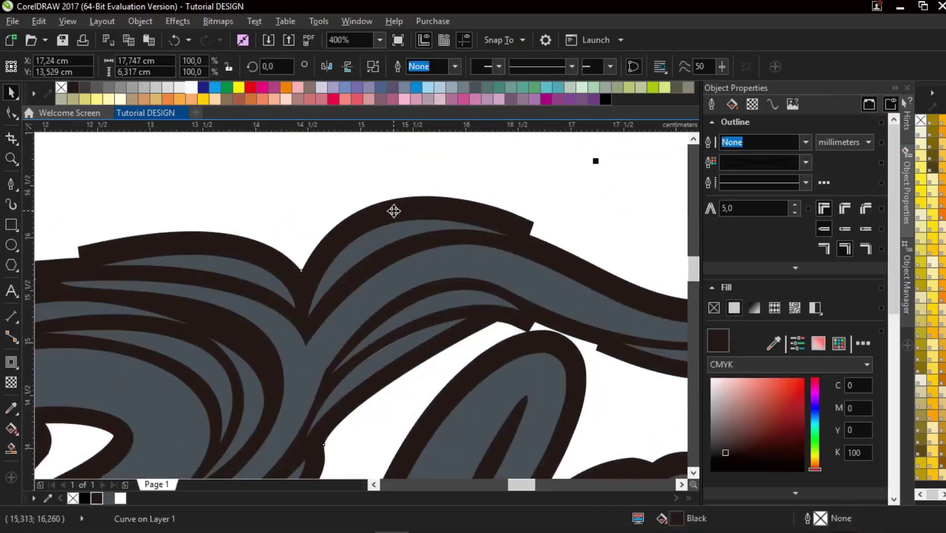
scroll(421, 213, "down", 4)
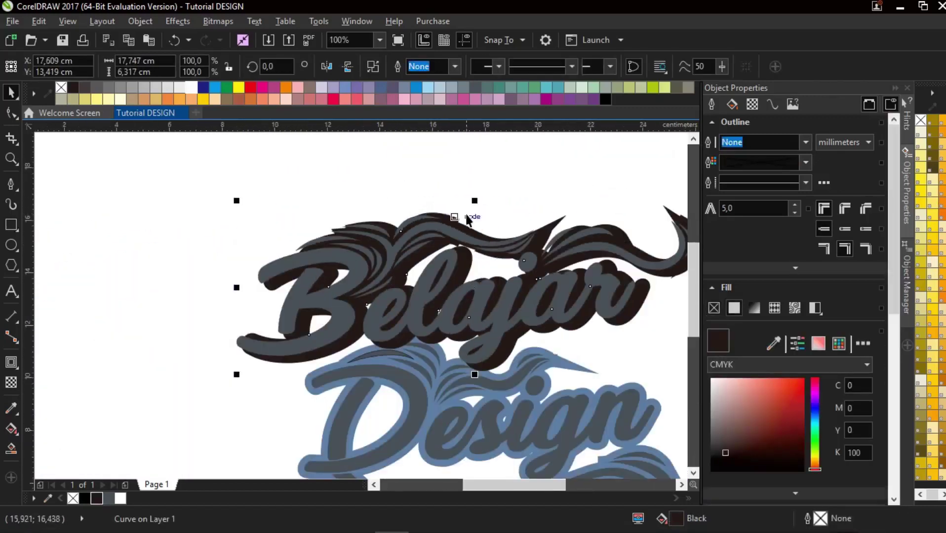
scroll(462, 229, "up", 2)
left_click_drag(460, 231, 460, 226)
left_click(493, 212)
scroll(494, 212, "down", 3)
scroll(527, 272, "up", 2)
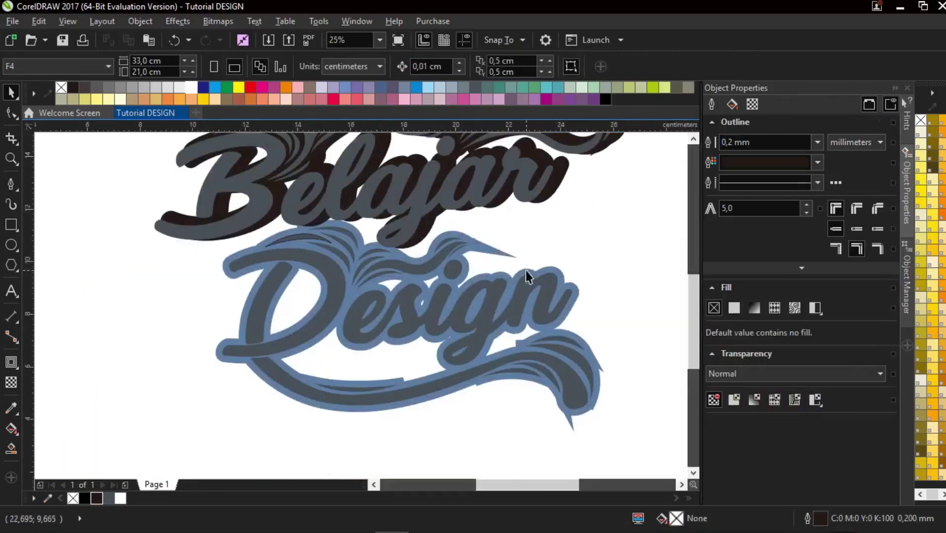
Try to break the Design contour apart, colour it black and move it
left_click(11, 362)
left_click(222, 319)
left_click(140, 21)
left_click(168, 201)
left_click(11, 95)
left_click(97, 498)
key("ctrl+z")
left_click_drag(241, 324, 247, 325)
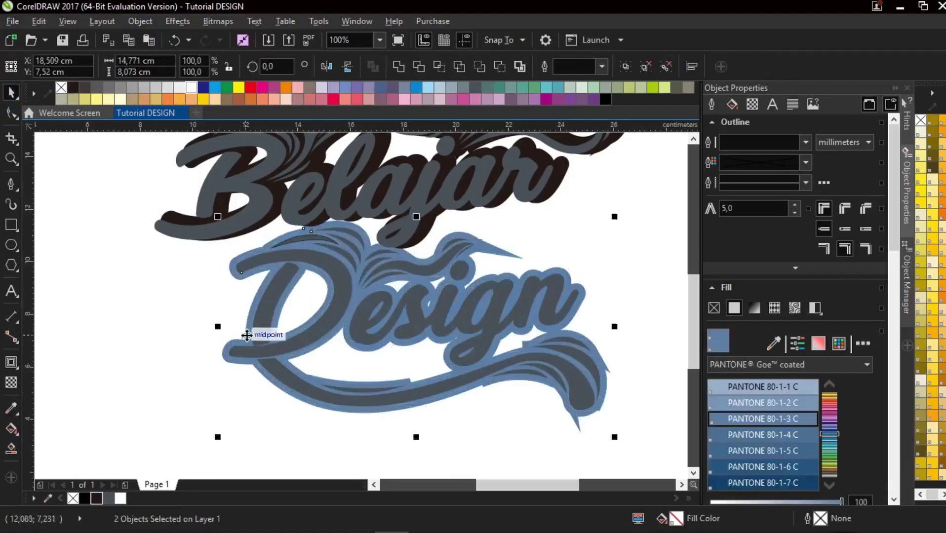
key("ctrl+z")
Break the Design contour apart again and test moving the detached shape to the right
left_click(100, 240)
left_click(11, 362)
left_click(242, 320)
left_click(150, 20)
left_click(178, 200)
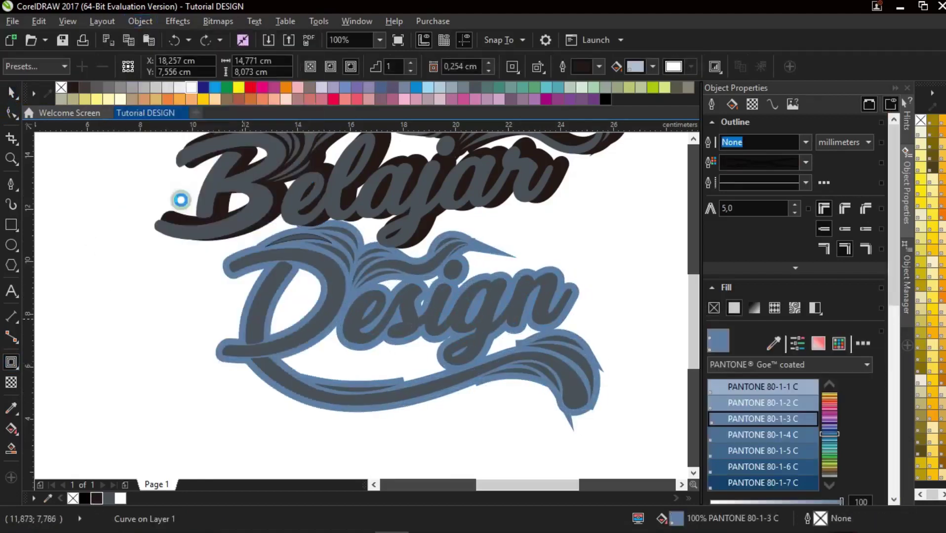
left_click(11, 93)
left_click(125, 235)
left_click_drag(336, 355, 349, 355)
key("ctrl+z")
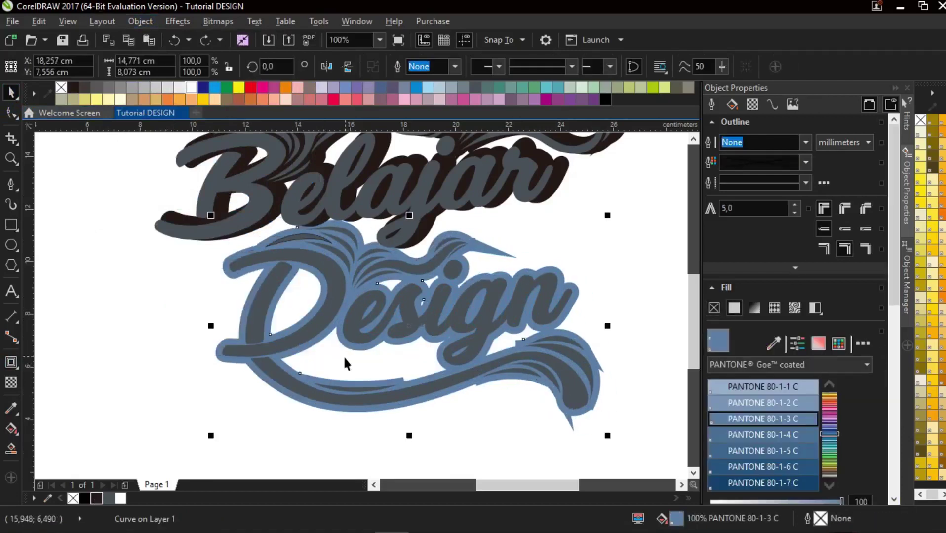
Undo the Design contour and the detaching, recolouring, shifting and offset change of the Belajar contour
scroll(304, 235, "up", 2)
left_click(304, 249)
key("ctrl+z")
scroll(315, 286, "down", 3)
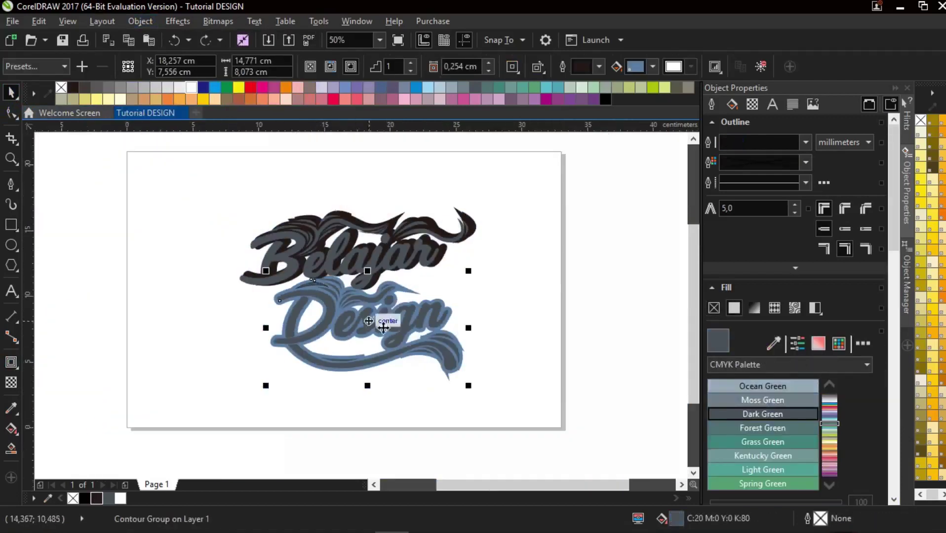
key("ctrl+z")
scroll(382, 327, "up", 1)
scroll(357, 314, "down", 1)
scroll(361, 305, "up", 1)
key("ctrl+z")
key("ctrl+z")
key("ctrl+z")
key("ctrl+z")
key("ctrl+z")
key("ctrl+z")
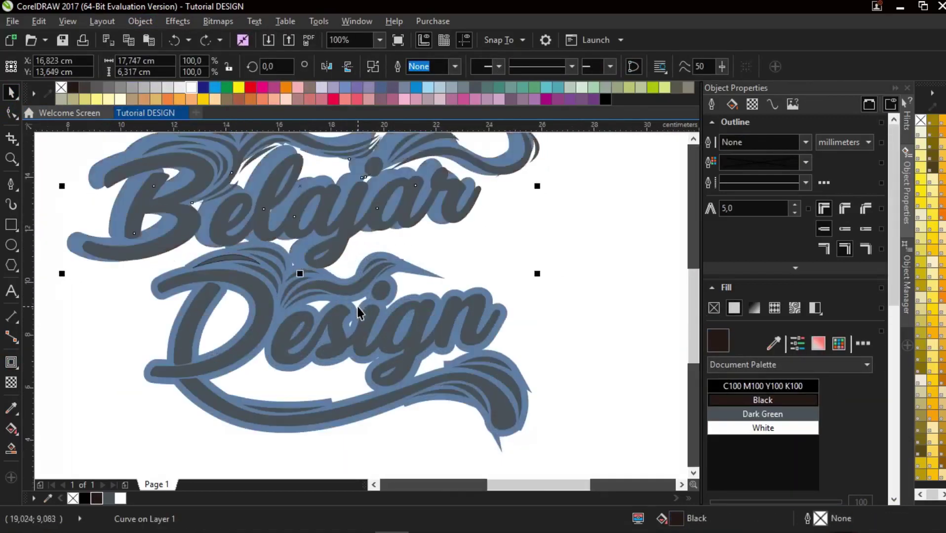
Remove the outline from the crescent accent above the D's top stroke
left_click(621, 237)
scroll(212, 256, "up", 1)
left_click(240, 264)
right_click(73, 498)
left_click(78, 393)
scroll(178, 334, "down", 1)
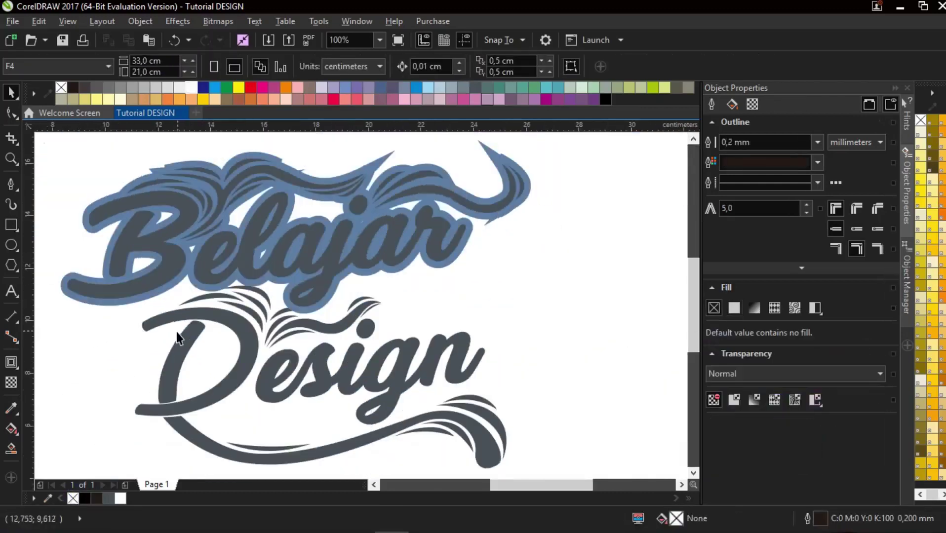
Break the Belajar contour apart from its lettering
left_click(230, 222)
scroll(46, 307, "up", 3)
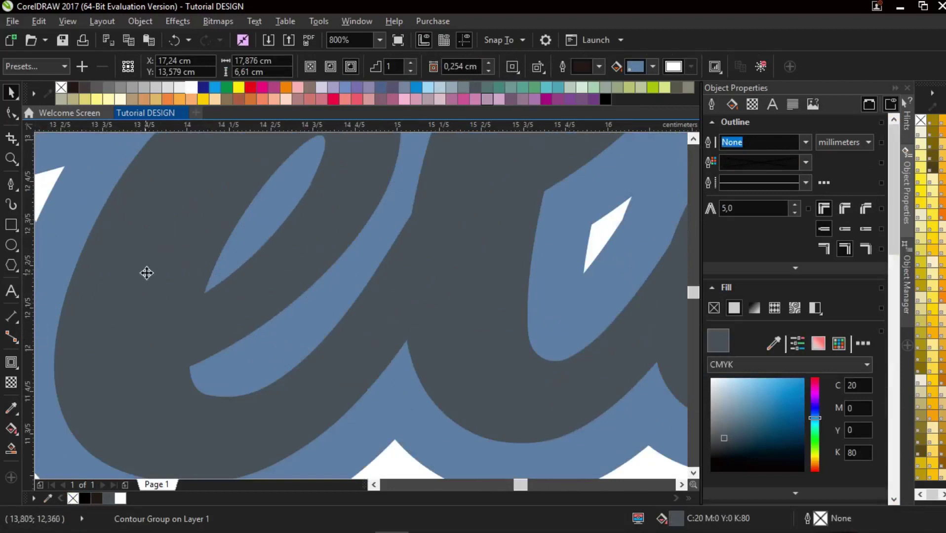
scroll(146, 274, "down", 3)
scroll(147, 270, "up", 2)
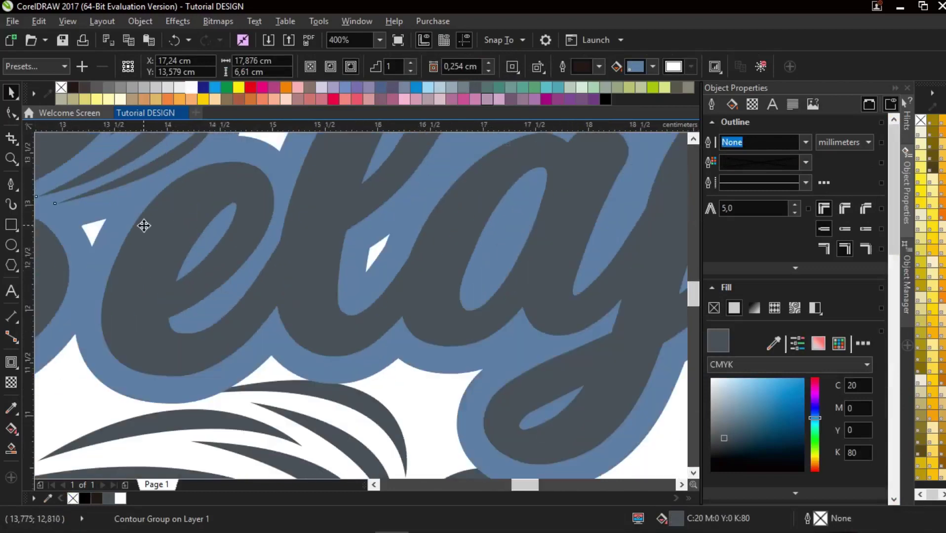
scroll(181, 285, "down", 2)
left_click(558, 229)
scroll(418, 257, "up", 2)
left_click(389, 240)
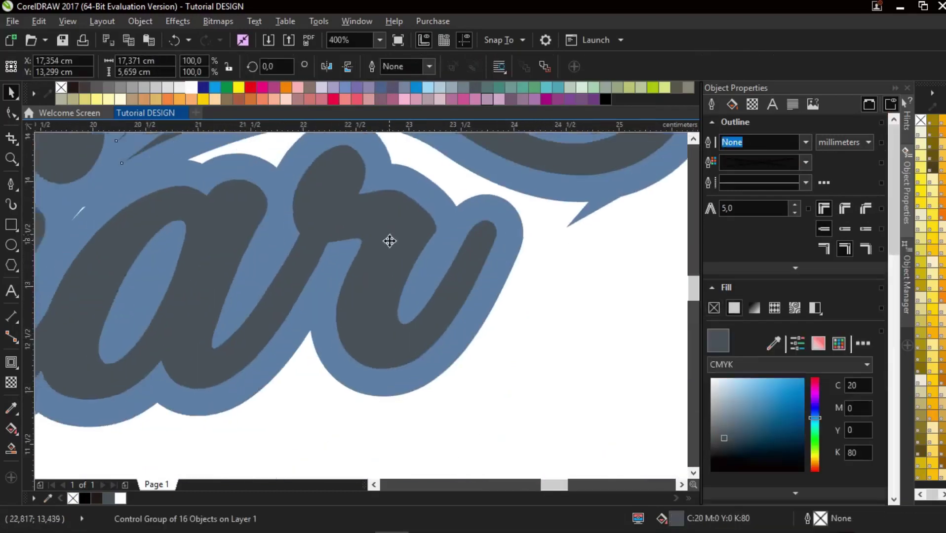
scroll(389, 241, "down", 2)
left_click(387, 253)
left_click(140, 22)
left_click(220, 198)
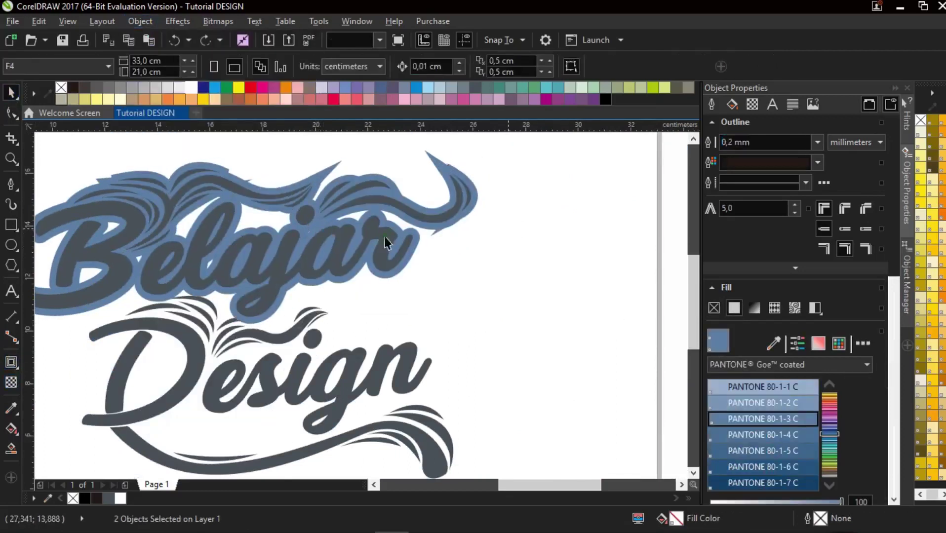
Ungroup the Belajar lettering and its decorations into separate objects
left_click(386, 242)
left_click(481, 71)
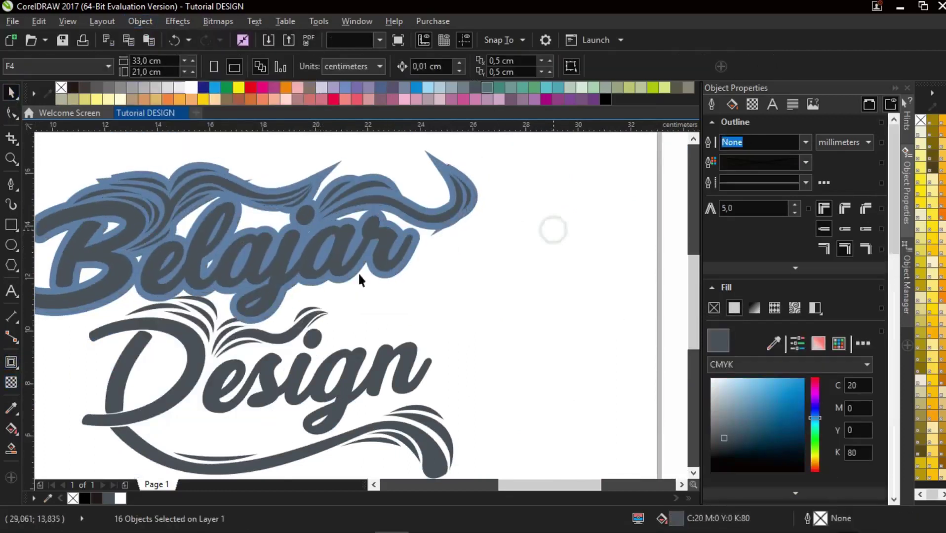
left_click(230, 273)
left_click(516, 284)
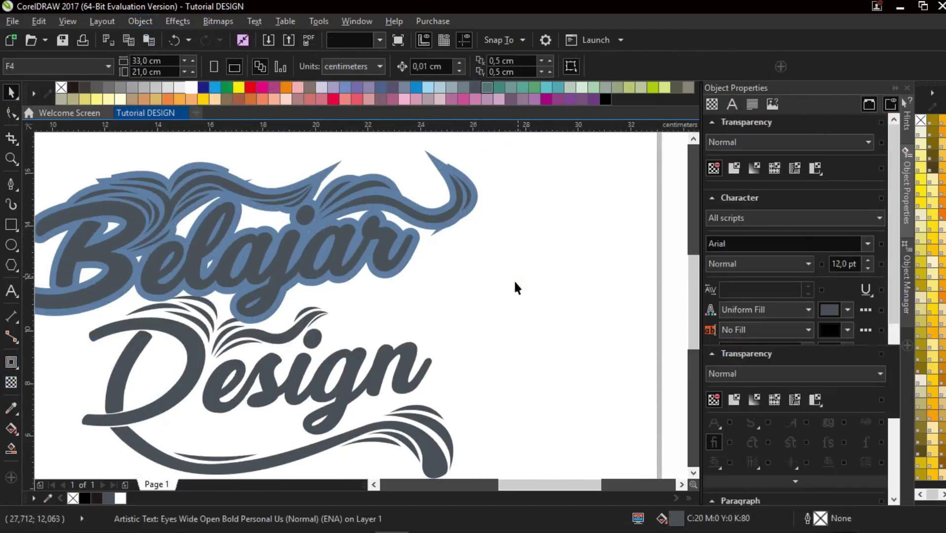
Colour the detached Belajar contour black and shift it slightly to the right as a shadow behind the letters
left_click(412, 260)
left_click(97, 499)
left_click_drag(410, 222, 420, 219)
left_click(578, 286)
Group all Design letters, waves and swash pieces and apply a one-step outside contour with a 0,254 cm offset
left_click_drag(209, 398, 276, 303)
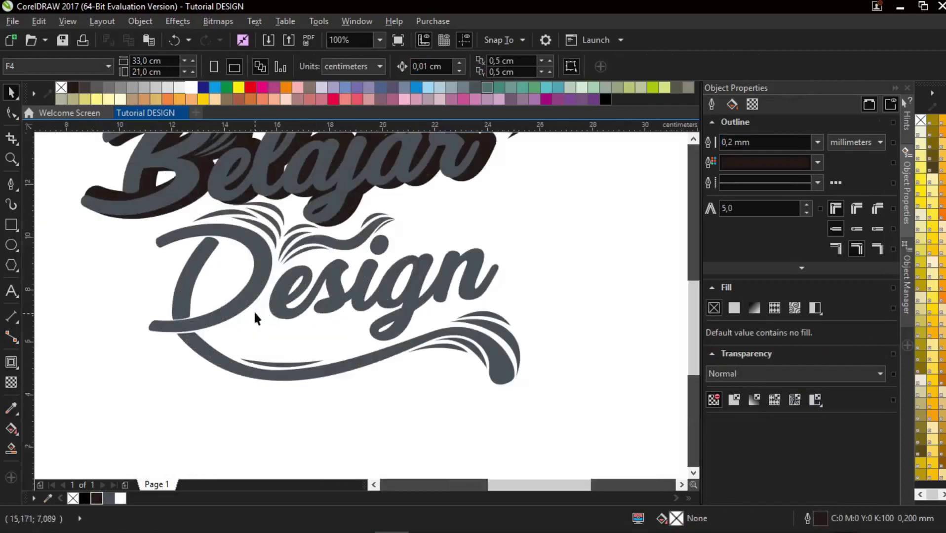
left_click(255, 299)
left_click(142, 421)
left_click_drag(119, 462, 571, 189)
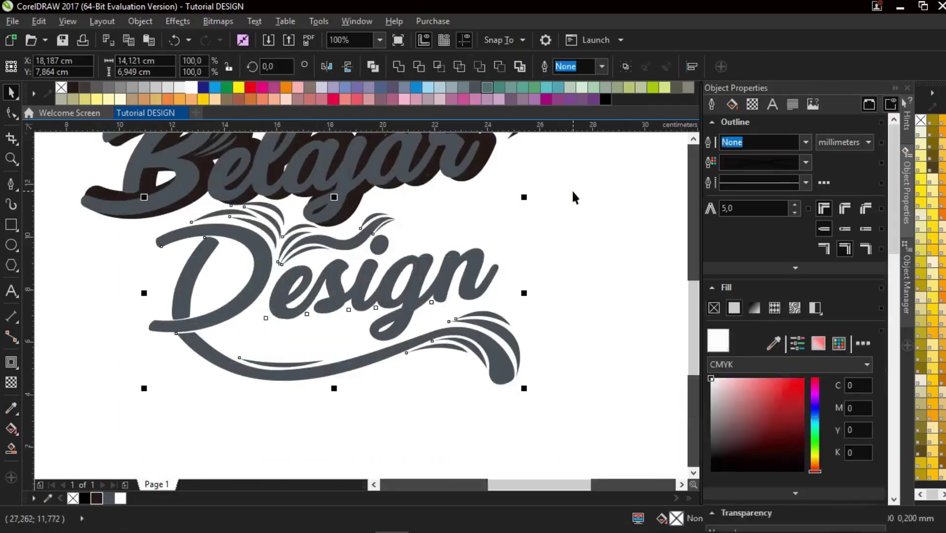
key("ctrl+g")
left_click(351, 66)
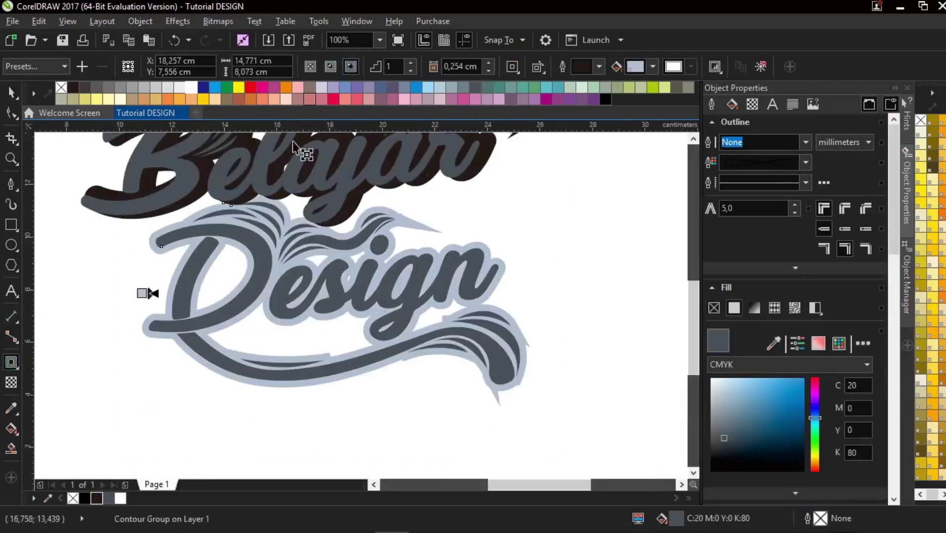
Break the Design contour apart from its lettering and test moving the detached shape
left_click(140, 21)
left_click(185, 204)
left_click(119, 248)
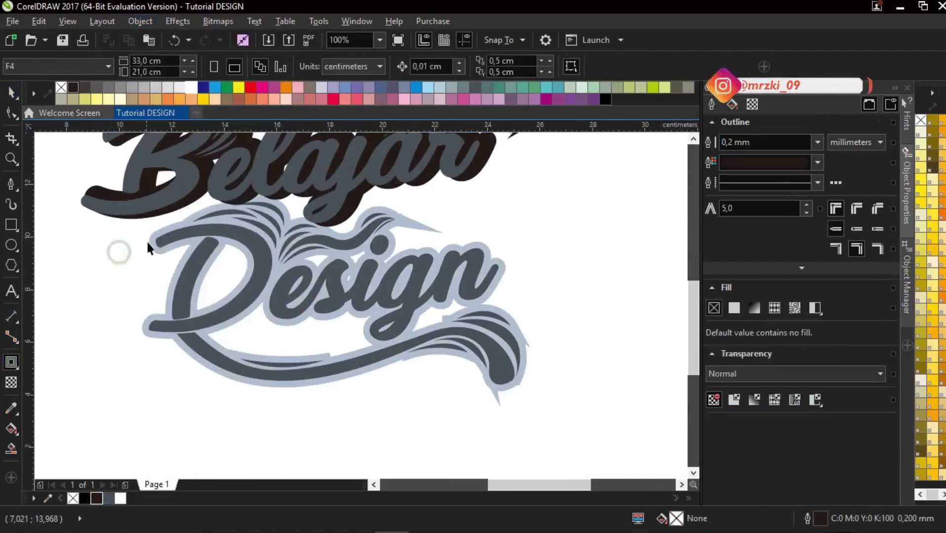
left_click(143, 246)
left_click_drag(243, 247, 260, 260)
key("ctrl+z")
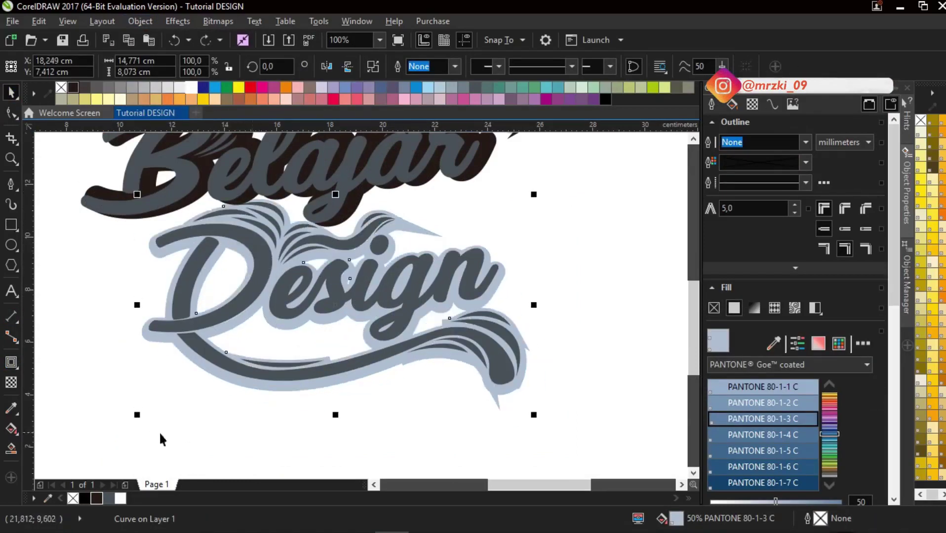
Colour the detached Design contour black and shift it slightly to the right as a shadow
left_click(96, 499)
scroll(413, 227, "up", 1)
left_click_drag(407, 225, 411, 216)
scroll(411, 216, "down", 2)
left_click(506, 218)
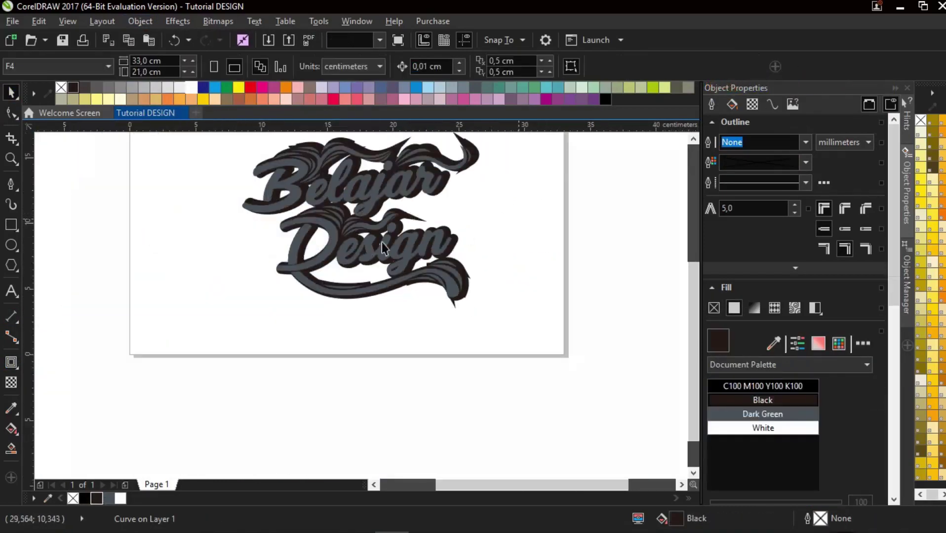
scroll(385, 247, "up", 1)
scroll(382, 297, "down", 1)
scroll(382, 296, "down", 1)
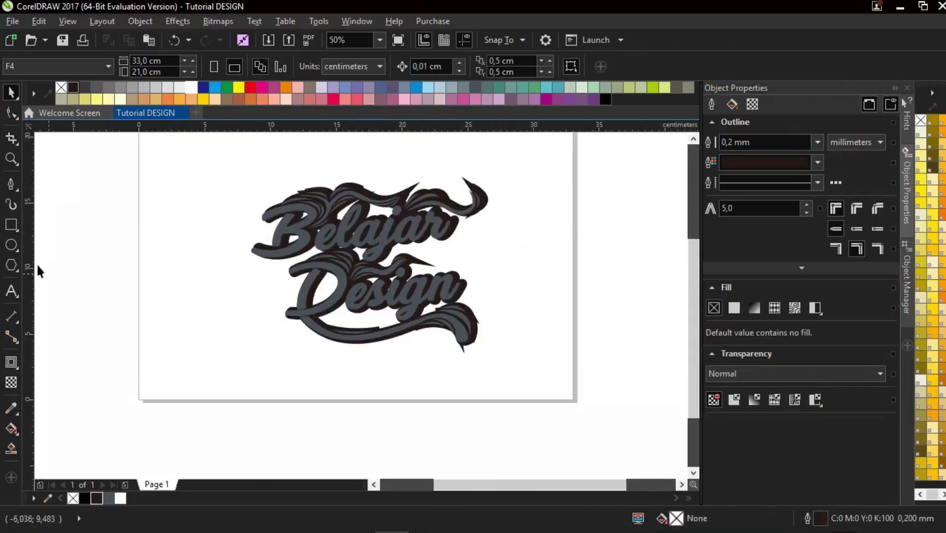
left_click(11, 224)
left_click_drag(163, 285, 159, 285)
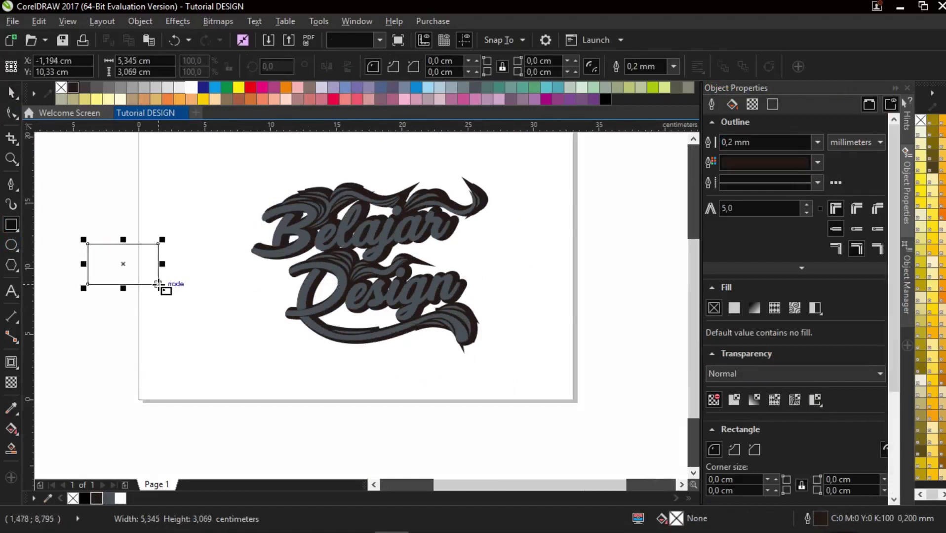
key("Delete")
Draw a closed, wavy freeform shape about 22 cm wide and 10 cm high across both words with the Pen tool
left_click(12, 187)
left_click(205, 277)
left_click(418, 212)
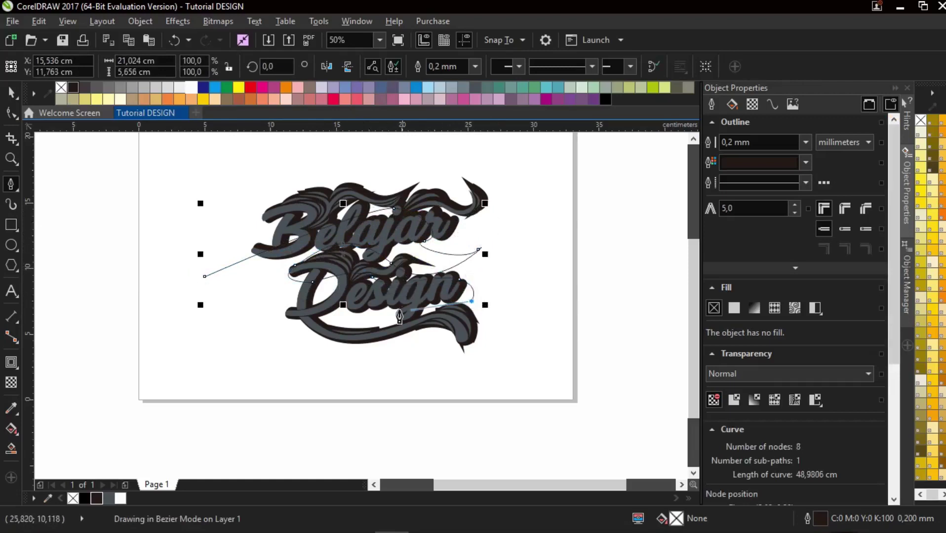
scroll(385, 289, "up", 3)
scroll(433, 294, "down", 1)
left_click(472, 286)
scroll(181, 390, "down", 1)
left_click(318, 417)
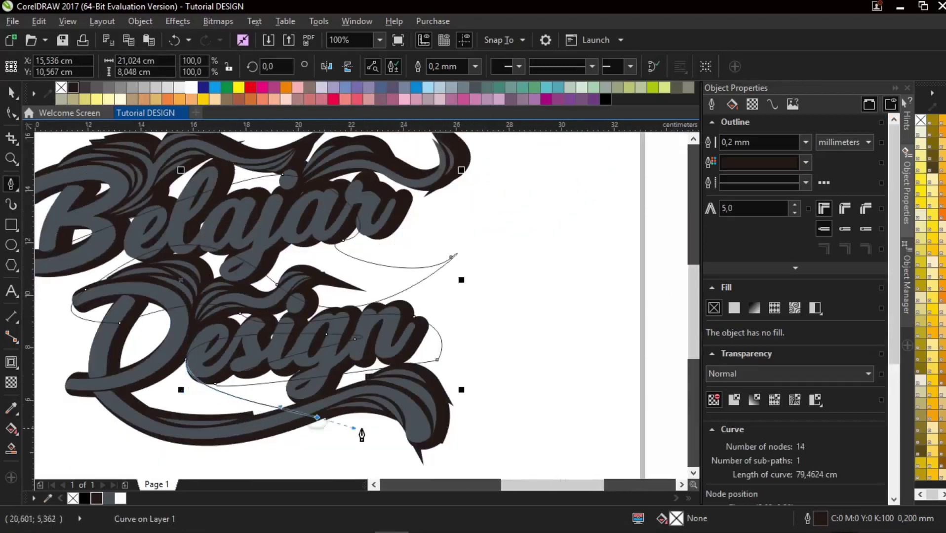
left_click(113, 351)
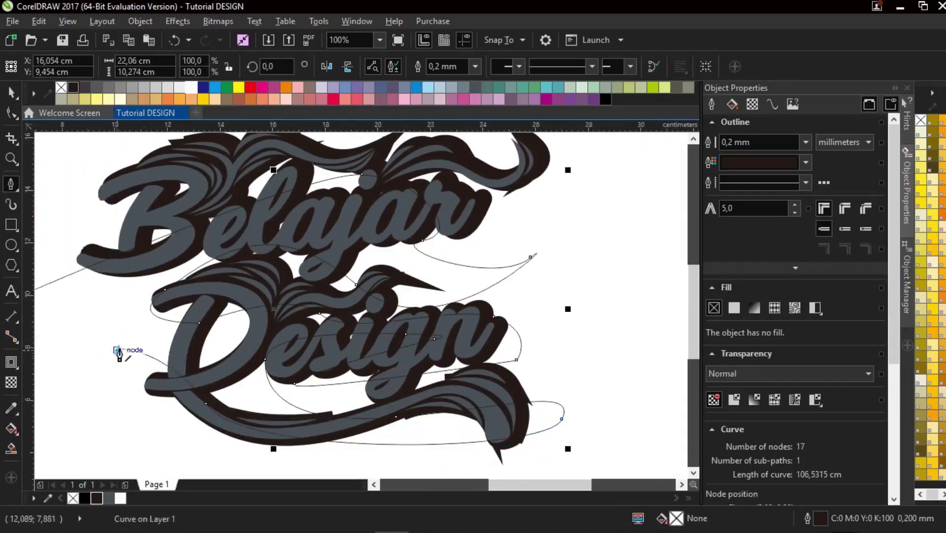
scroll(125, 349, "down", 1)
left_click(51, 330)
Draw a second closed wavy shape about 14 cm wide and 4 cm high across the upper part of Belajar
left_click(86, 287)
left_click_drag(269, 243, 218, 291)
scroll(212, 236, "up", 2)
left_click_drag(69, 305, 62, 323)
scroll(62, 322, "down", 1)
scroll(217, 274, "down", 1)
scroll(66, 311, "up", 2)
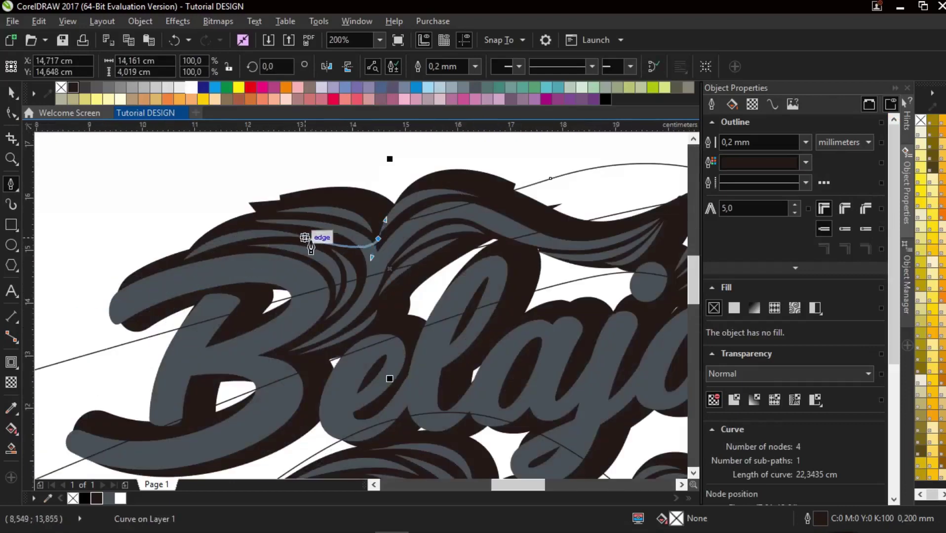
scroll(131, 328, "down", 2)
left_click(102, 339)
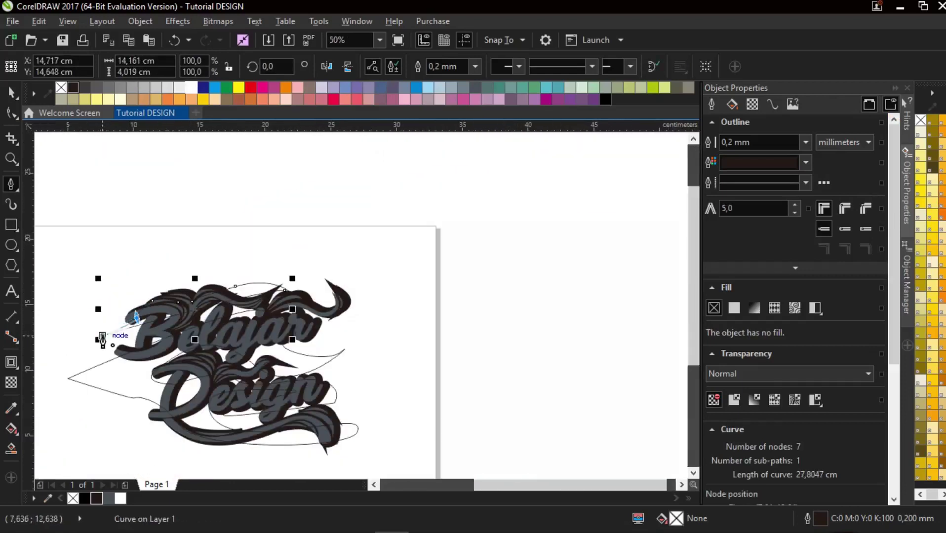
Fill both wavy shapes with teal C40 M0 Y20 K60 and remove the outline of the large one
left_click(499, 88)
left_click(487, 88)
left_click(476, 88)
left_click(487, 88)
scroll(135, 339, "up", 2)
right_click(13, 97)
left_click(12, 94)
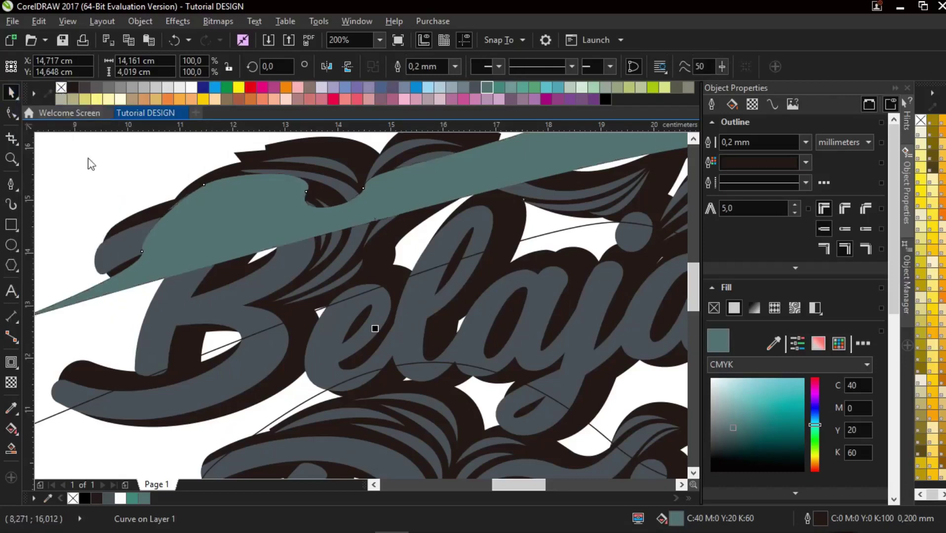
left_click(111, 393)
left_click(144, 499)
right_click(73, 498)
Group the two teal wavy shapes
scroll(194, 380, "down", 2)
scroll(241, 367, "up", 1)
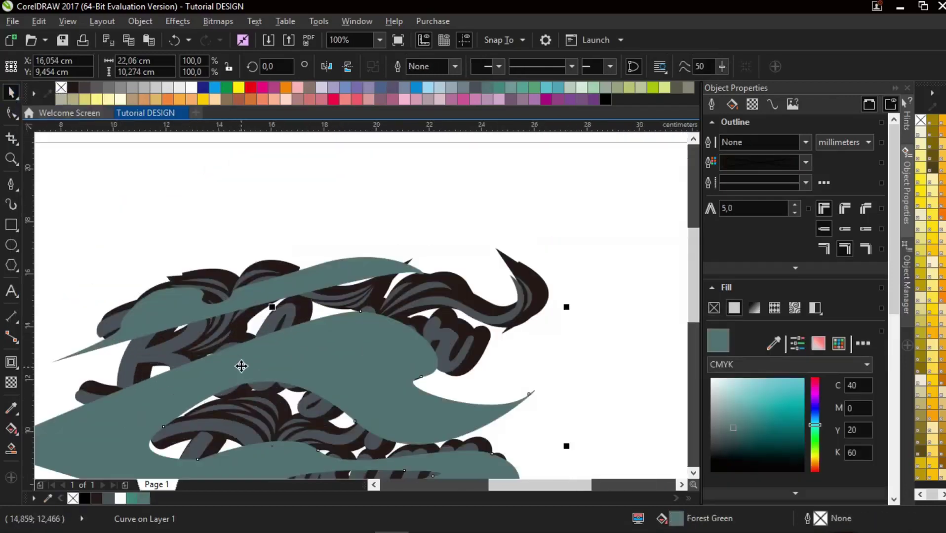
left_click(178, 304, "shift")
left_click(484, 188)
scroll(484, 187, "down", 2)
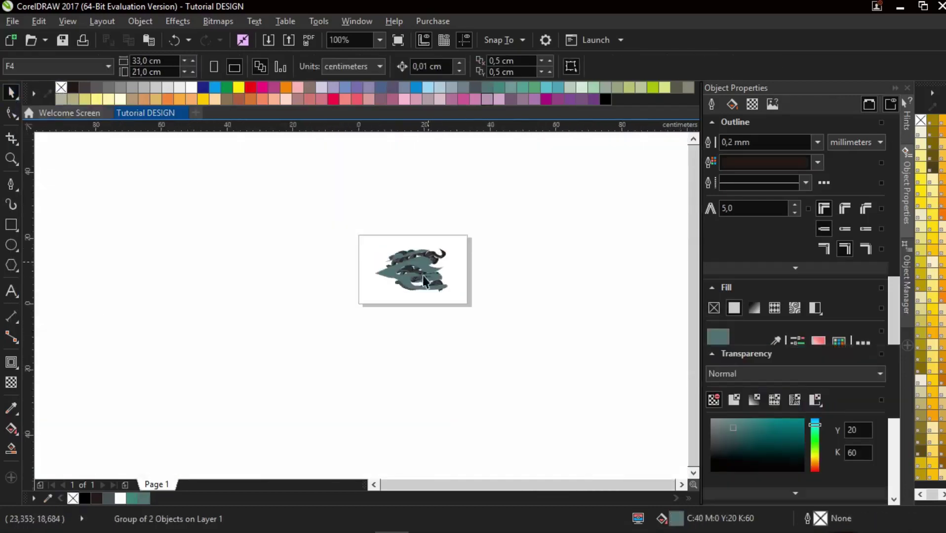
scroll(480, 161, "up", 2)
scroll(530, 215, "down", 2)
scroll(530, 215, "up", 2)
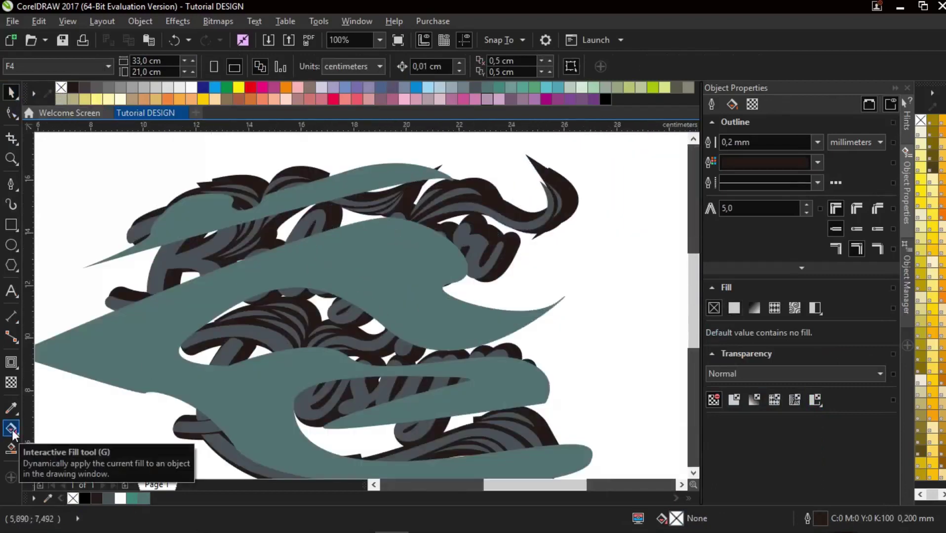
Try to PowerClip the teal shapes inside the B of Belajar
right_click(355, 279)
left_click(393, 176)
left_click(198, 260)
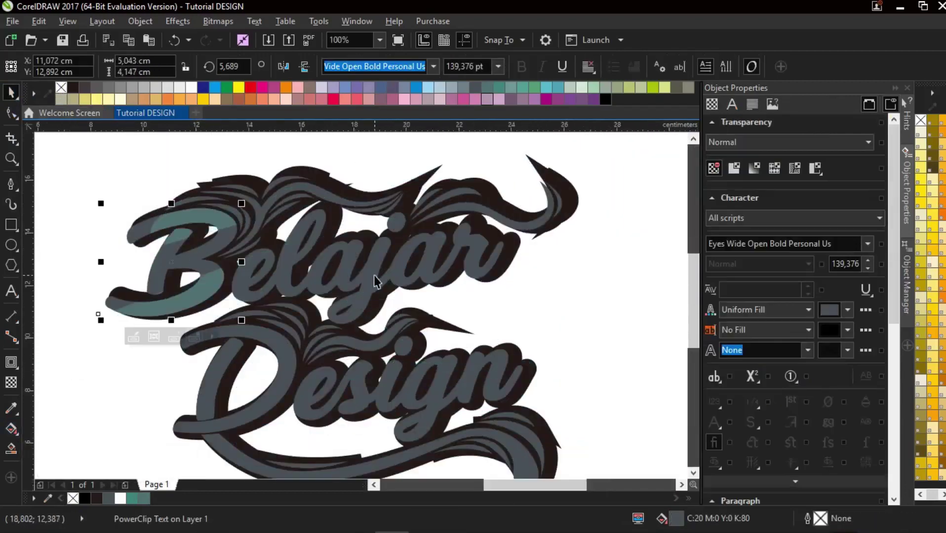
key("ctrl+z")
Place the teal shapes outside the page and group the Belajar and Design shadows behind the lettering
scroll(449, 344, "down", 3)
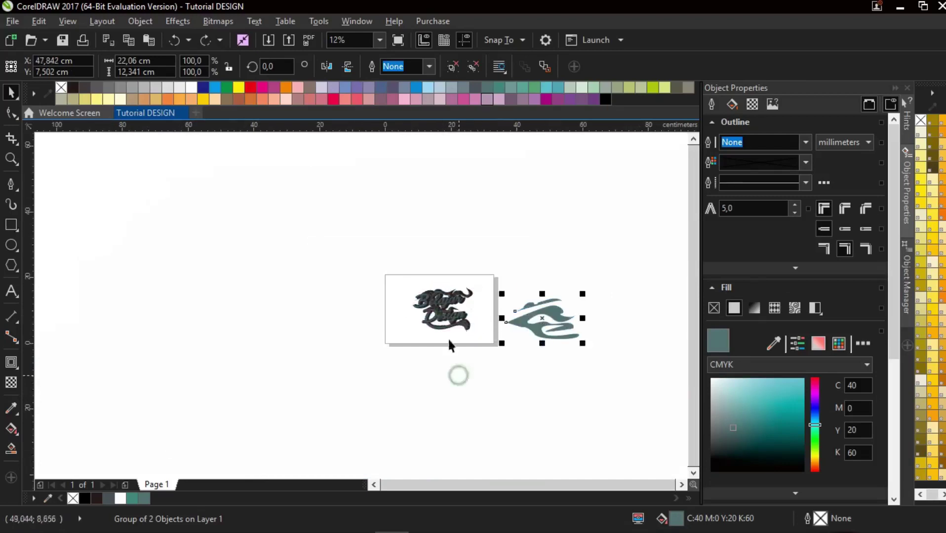
left_click(458, 375)
scroll(442, 312, "up", 2)
left_click(376, 269)
left_click(564, 289)
left_click(498, 302)
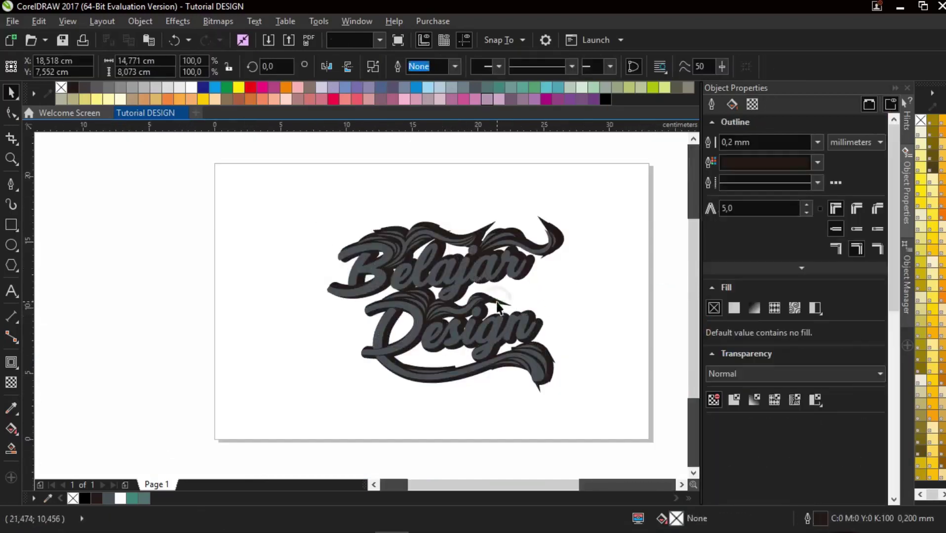
left_click(483, 232, "shift")
left_click(625, 68)
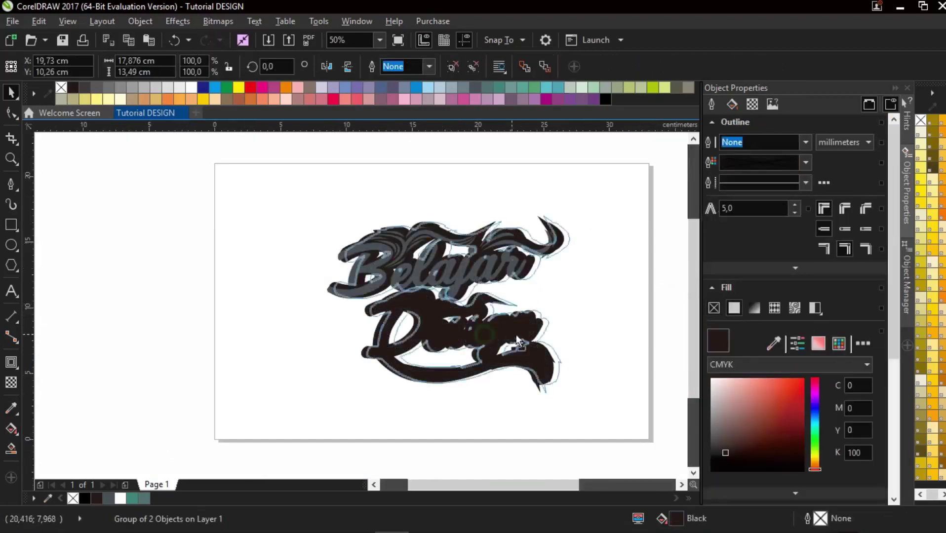
Try moving all the lettering pieces without their shadow group
left_click_drag(309, 195, 594, 414)
scroll(538, 336, "up", 2)
left_click(551, 312, "shift")
scroll(552, 310, "down", 2)
left_click_drag(515, 313, 497, 313)
key("ctrl+z")
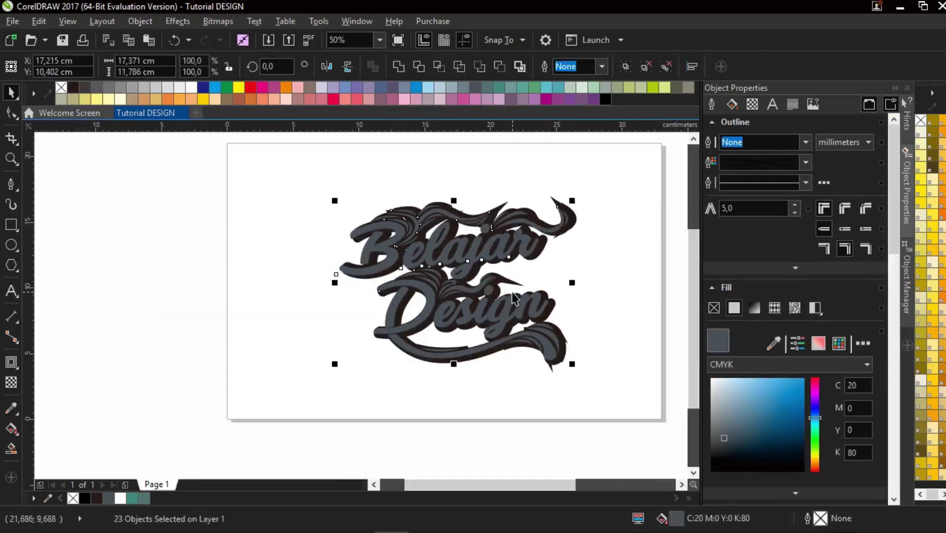
left_click(556, 295)
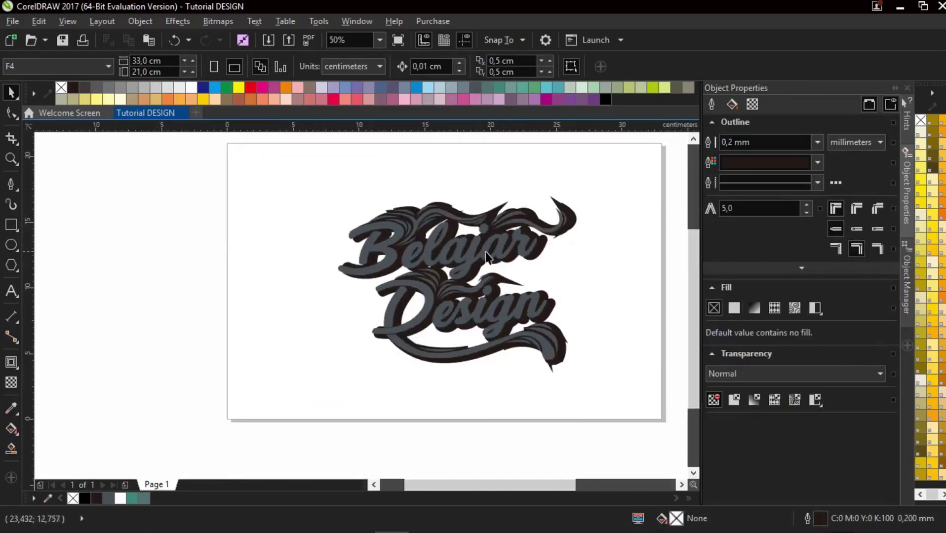
Centre the teal shapes on the page and try to PowerClip them inside the Belajar lettering
scroll(485, 253, "down", 2)
left_click(557, 271)
key("p")
scroll(496, 253, "up", 3)
right_click(447, 222)
left_click(464, 186)
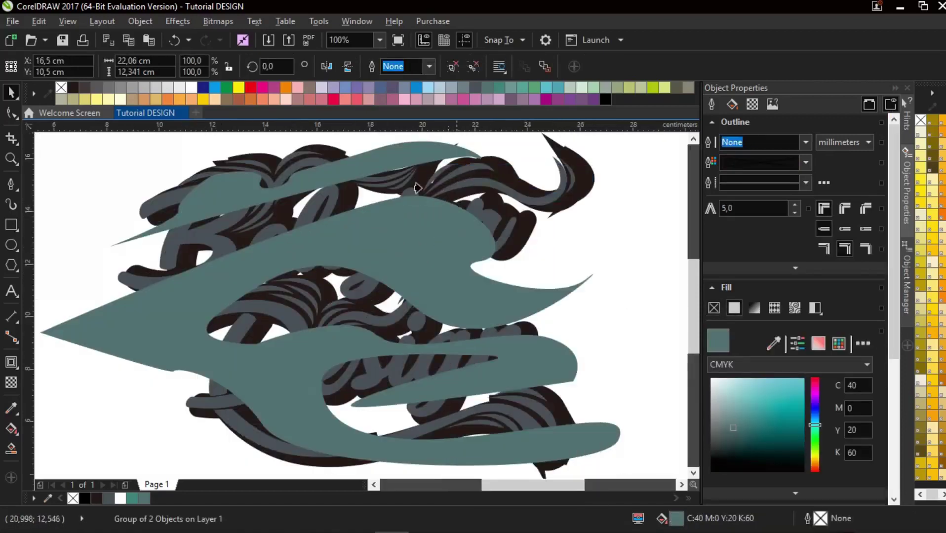
left_click(329, 192)
key("ctrl+z")
Try to PowerClip the centred teal shapes inside the Design lettering
right_click(330, 233)
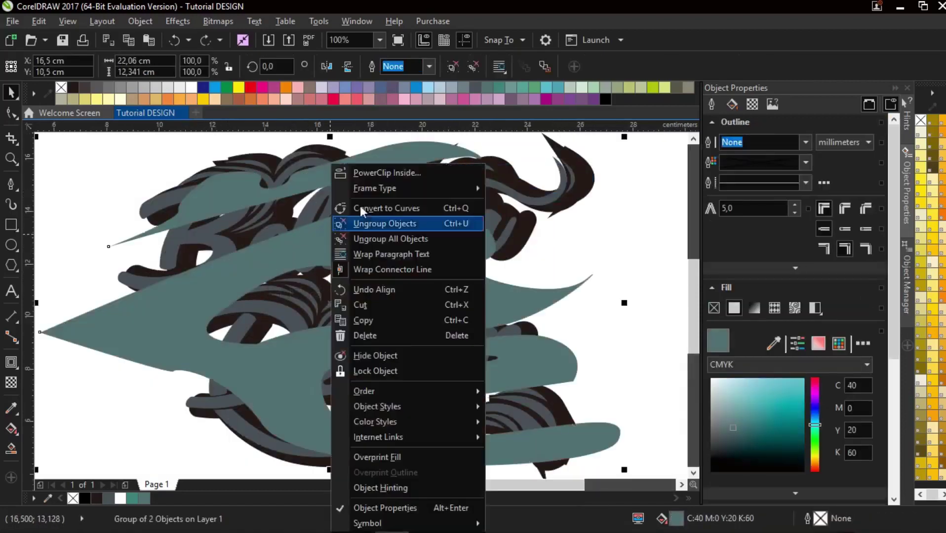
left_click(369, 173)
left_click(460, 350)
left_click(69, 284)
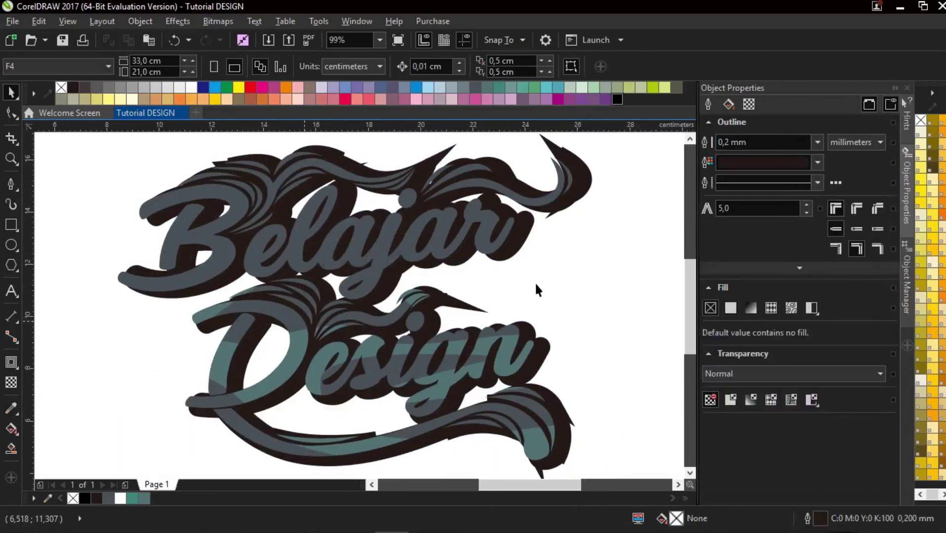
scroll(536, 290, "down", 4)
scroll(533, 346, "up", 4)
key("ctrl+z")
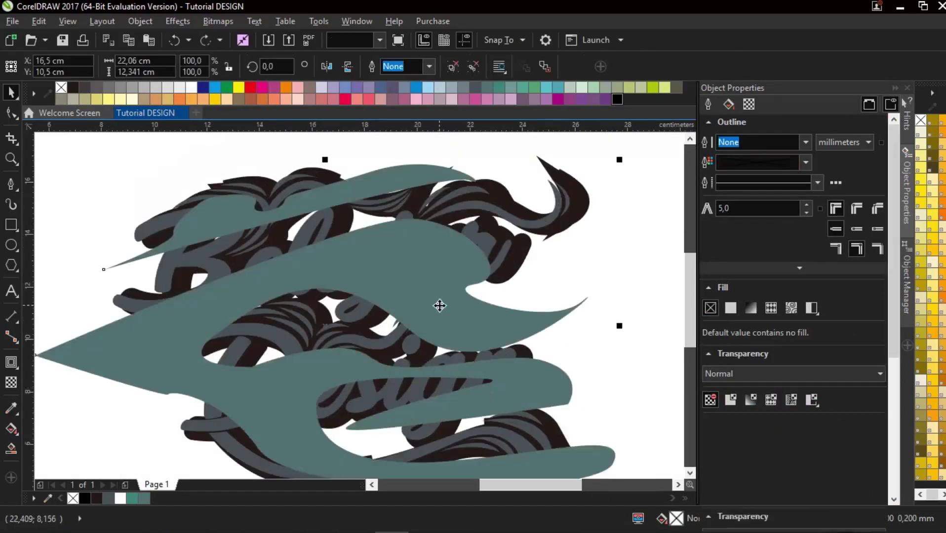
Try once more to PowerClip the teal shapes inside the Belajar lettering
right_click(413, 199)
left_click(443, 160)
left_click(328, 219)
key("ctrl+z")
Move the teal shapes off the page, to the right of the lettering
left_click_drag(434, 271, 674, 280)
left_click(254, 275)
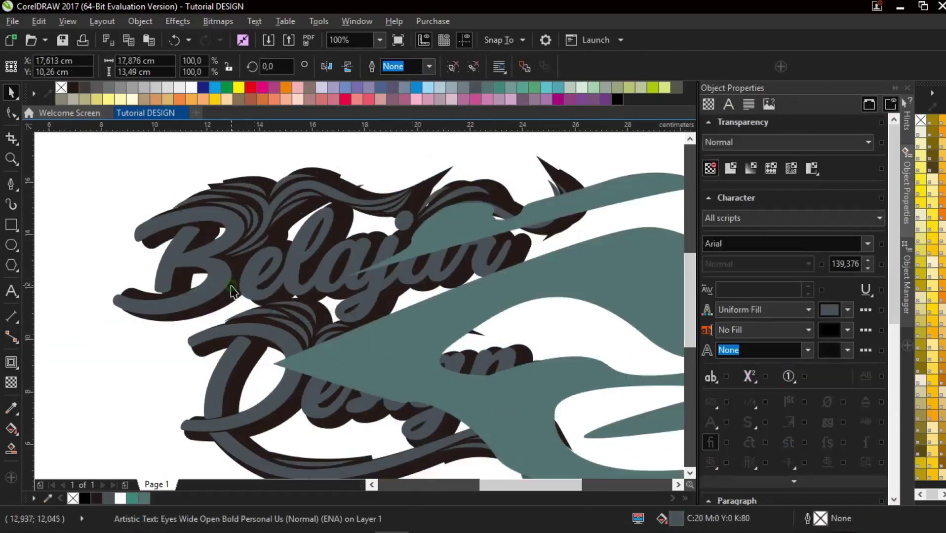
left_click(220, 272)
scroll(358, 278, "down", 2)
left_click_drag(357, 290, 458, 289)
Weld all Belajar and Design lettering pieces into one curve, leaving out the shadows and the teal shapes
left_click(334, 322)
key("ctrl+a")
left_click(454, 295, "shift")
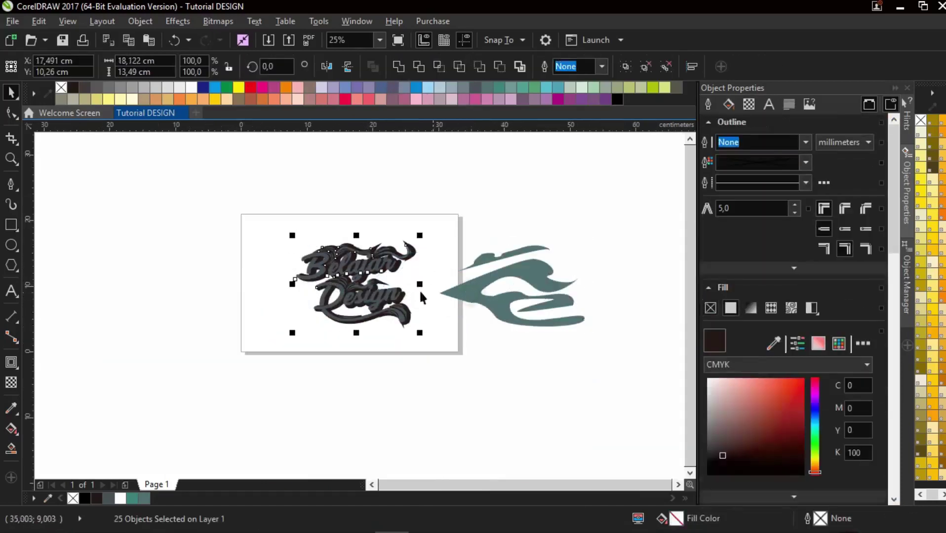
scroll(394, 288, "up", 2)
left_click(325, 270, "shift")
left_click(321, 267, "shift")
left_click_drag(284, 261, 279, 264)
key("ctrl+z")
left_click(396, 72)
left_click(518, 215)
Centre the teal shapes on the page and PowerClip them inside the welded lettering
left_click(639, 312)
key("p")
right_click(311, 213)
left_click(345, 157)
left_click(99, 206)
Check the two-tone lettering in a full-screen preview
left_click(472, 280)
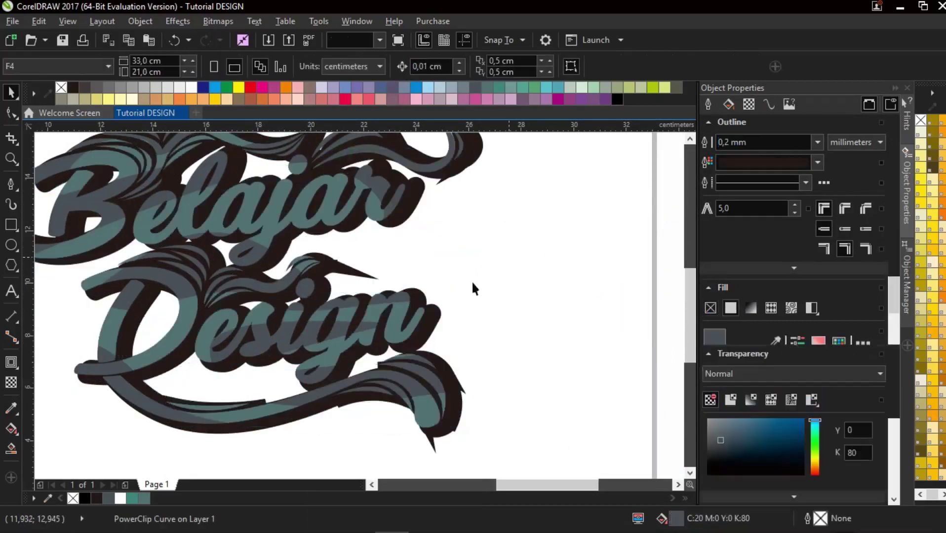
scroll(472, 280, "down", 1)
scroll(410, 287, "up", 2)
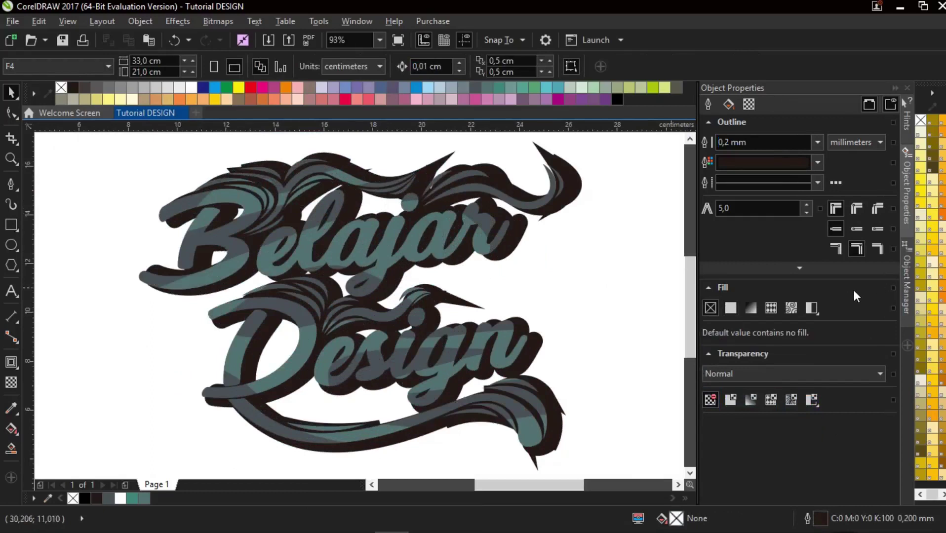
key("F9")
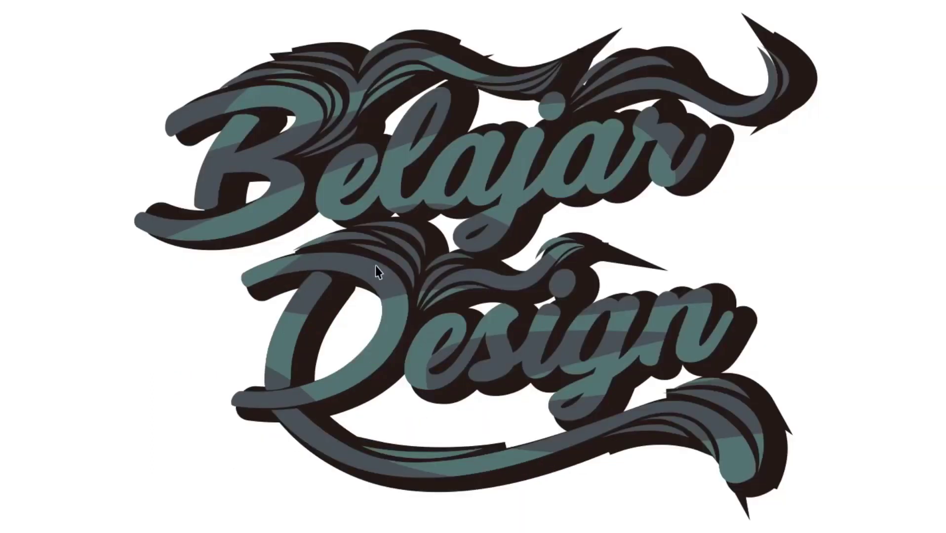